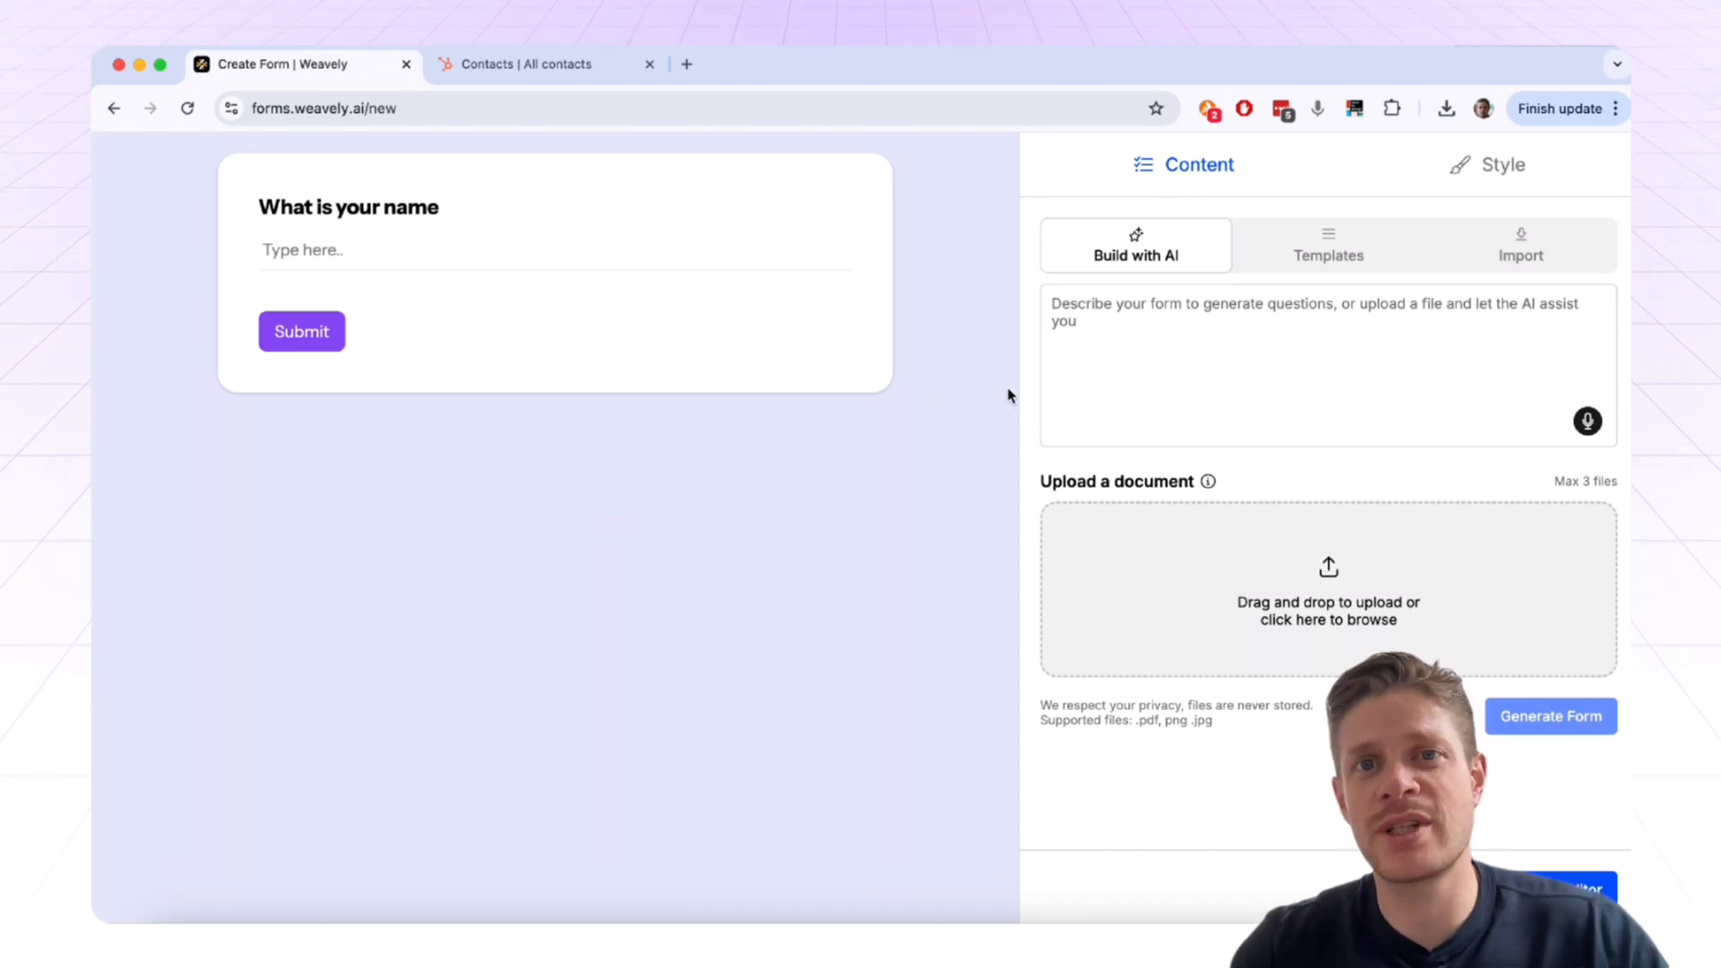
# Step: Glance at the Style options, return to Content, and start voice dictation for the form description
pyautogui.click(1316, 339)
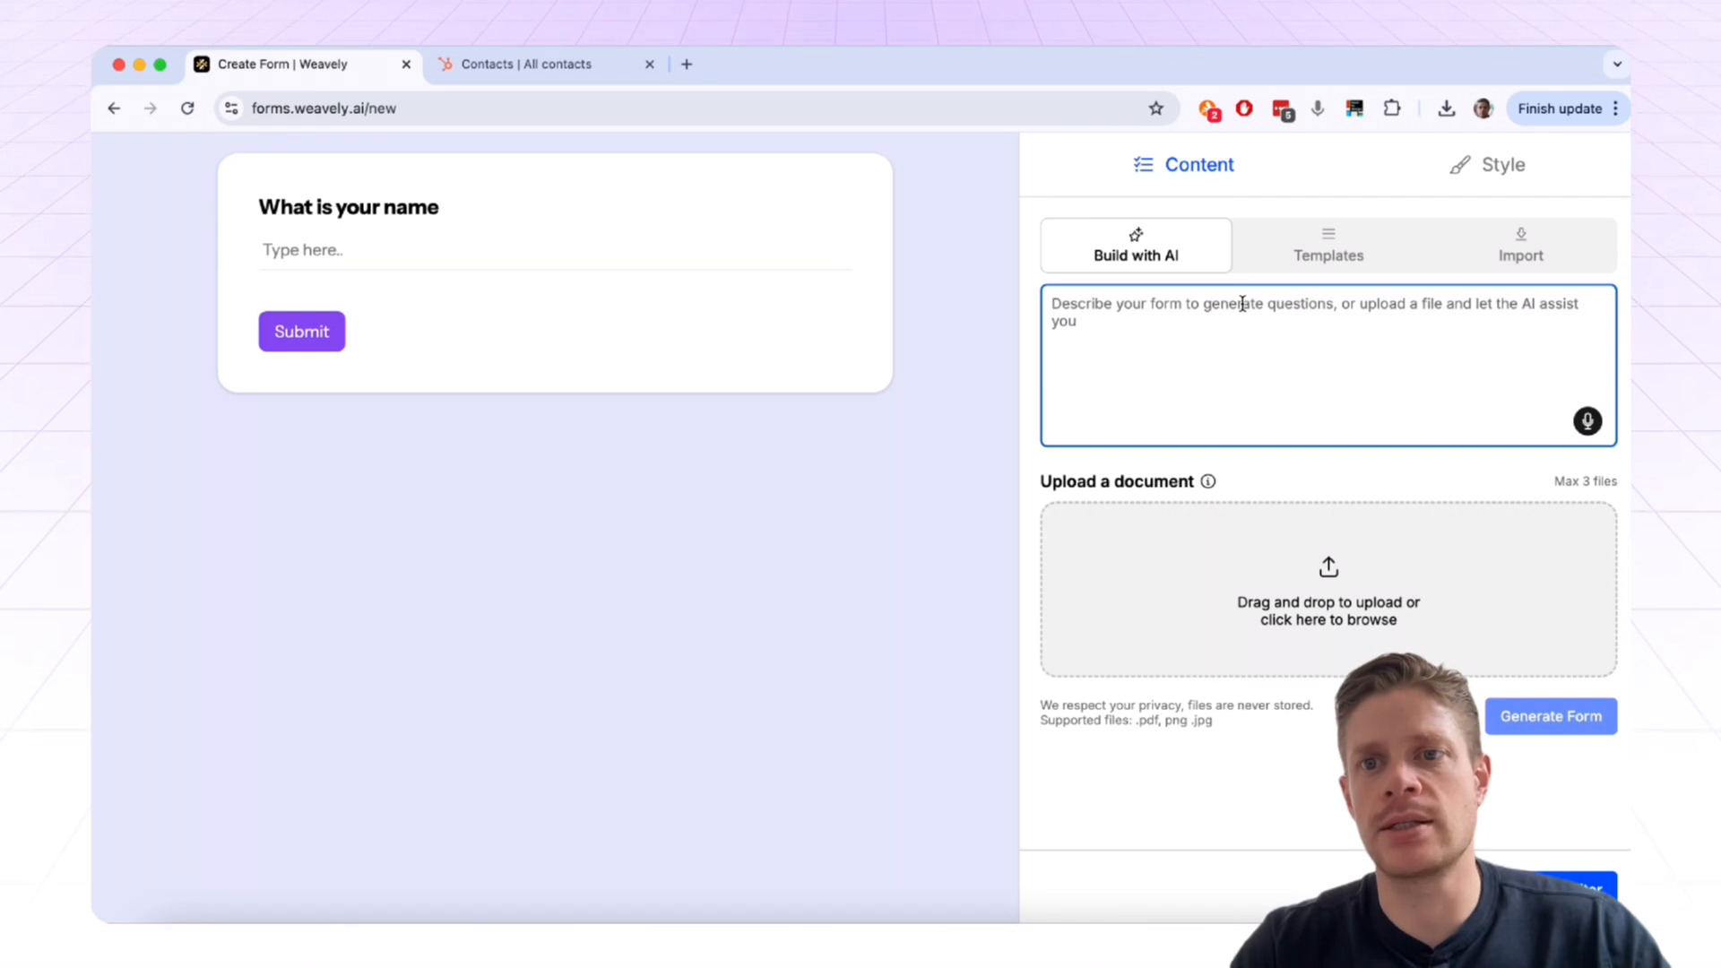
pyautogui.click(1495, 175)
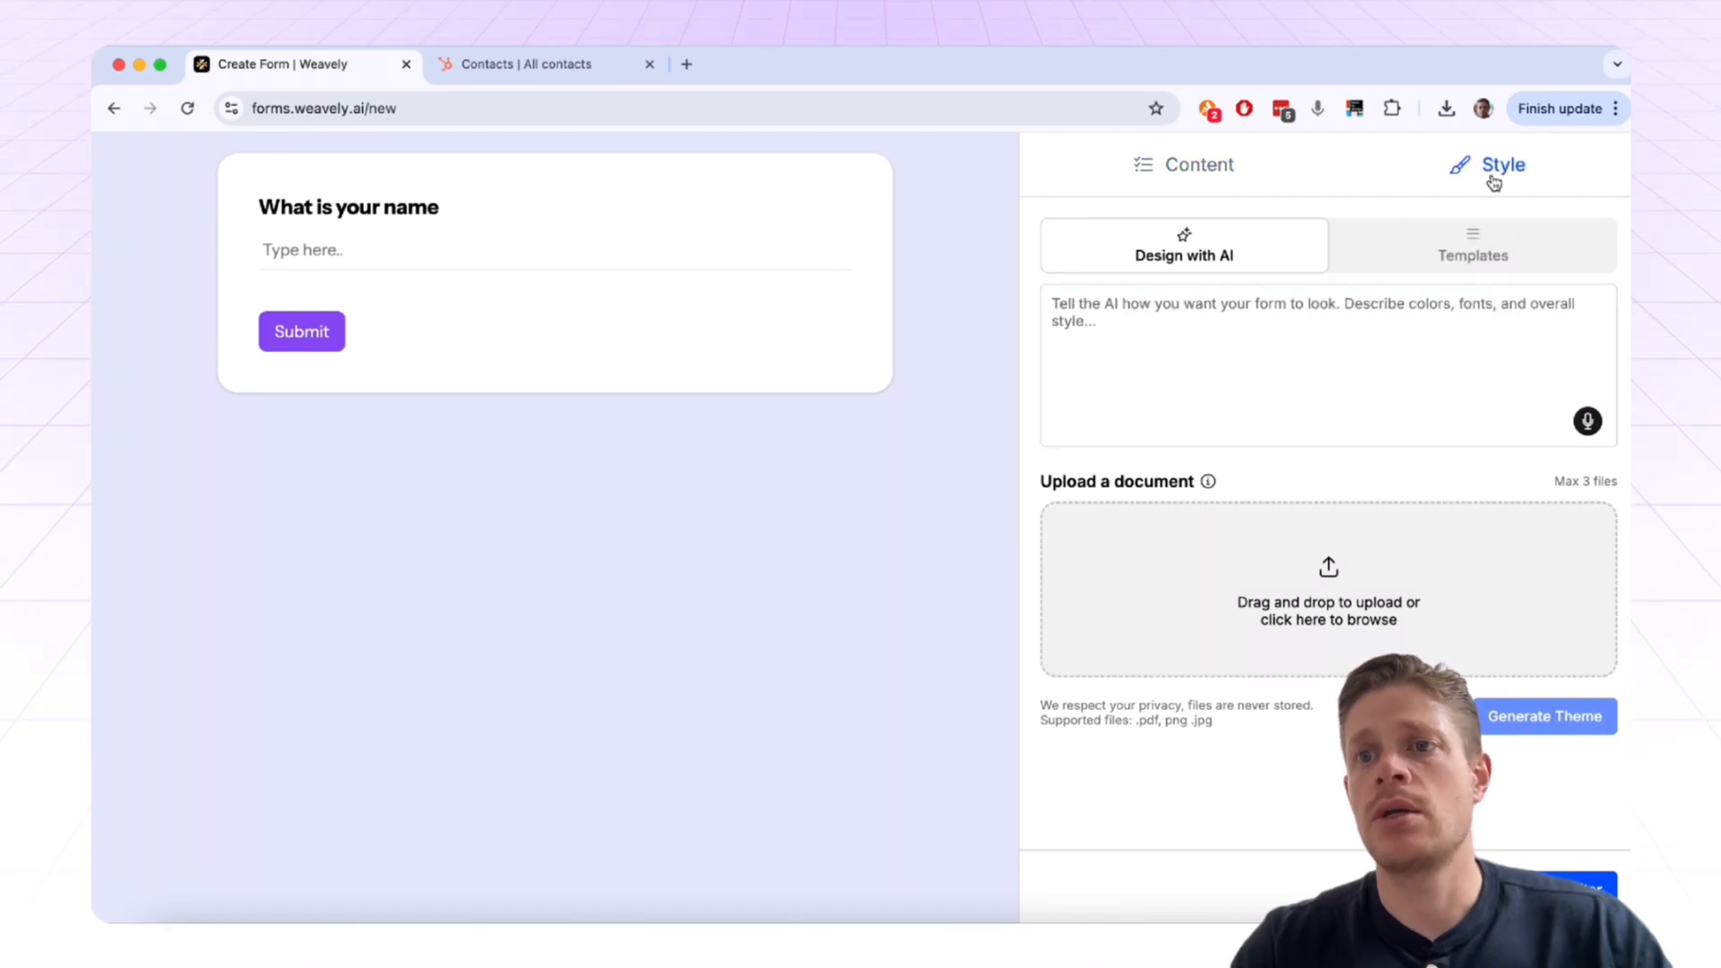
pyautogui.click(1200, 170)
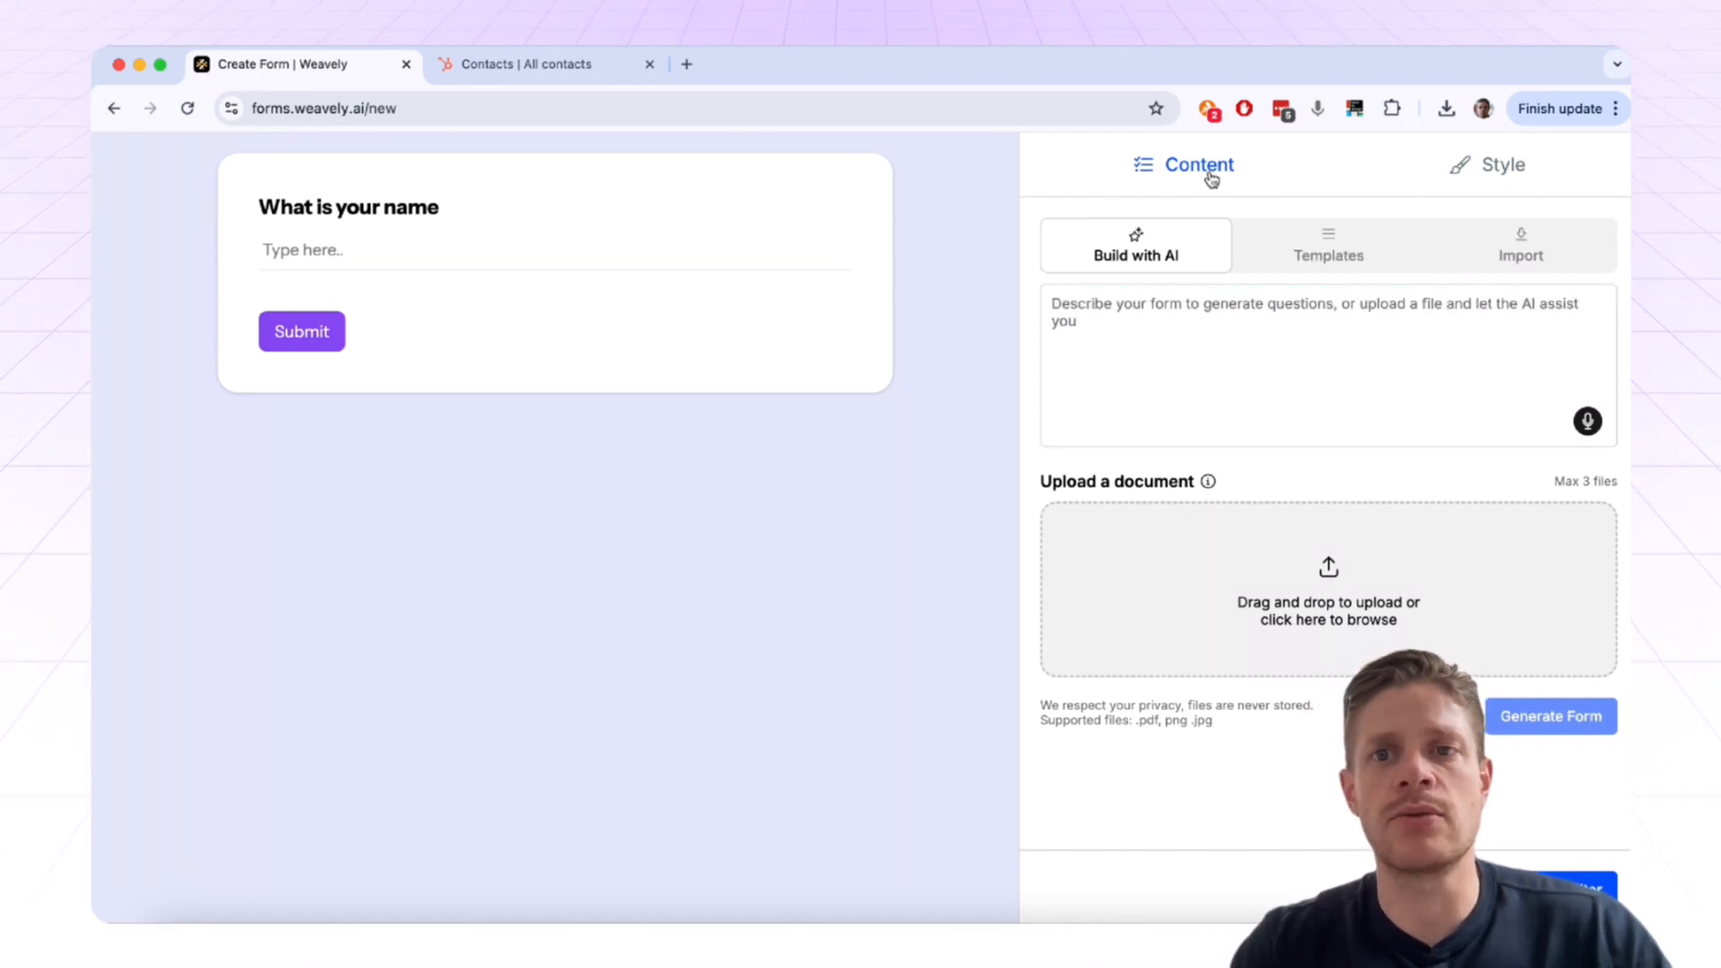
pyautogui.click(1234, 347)
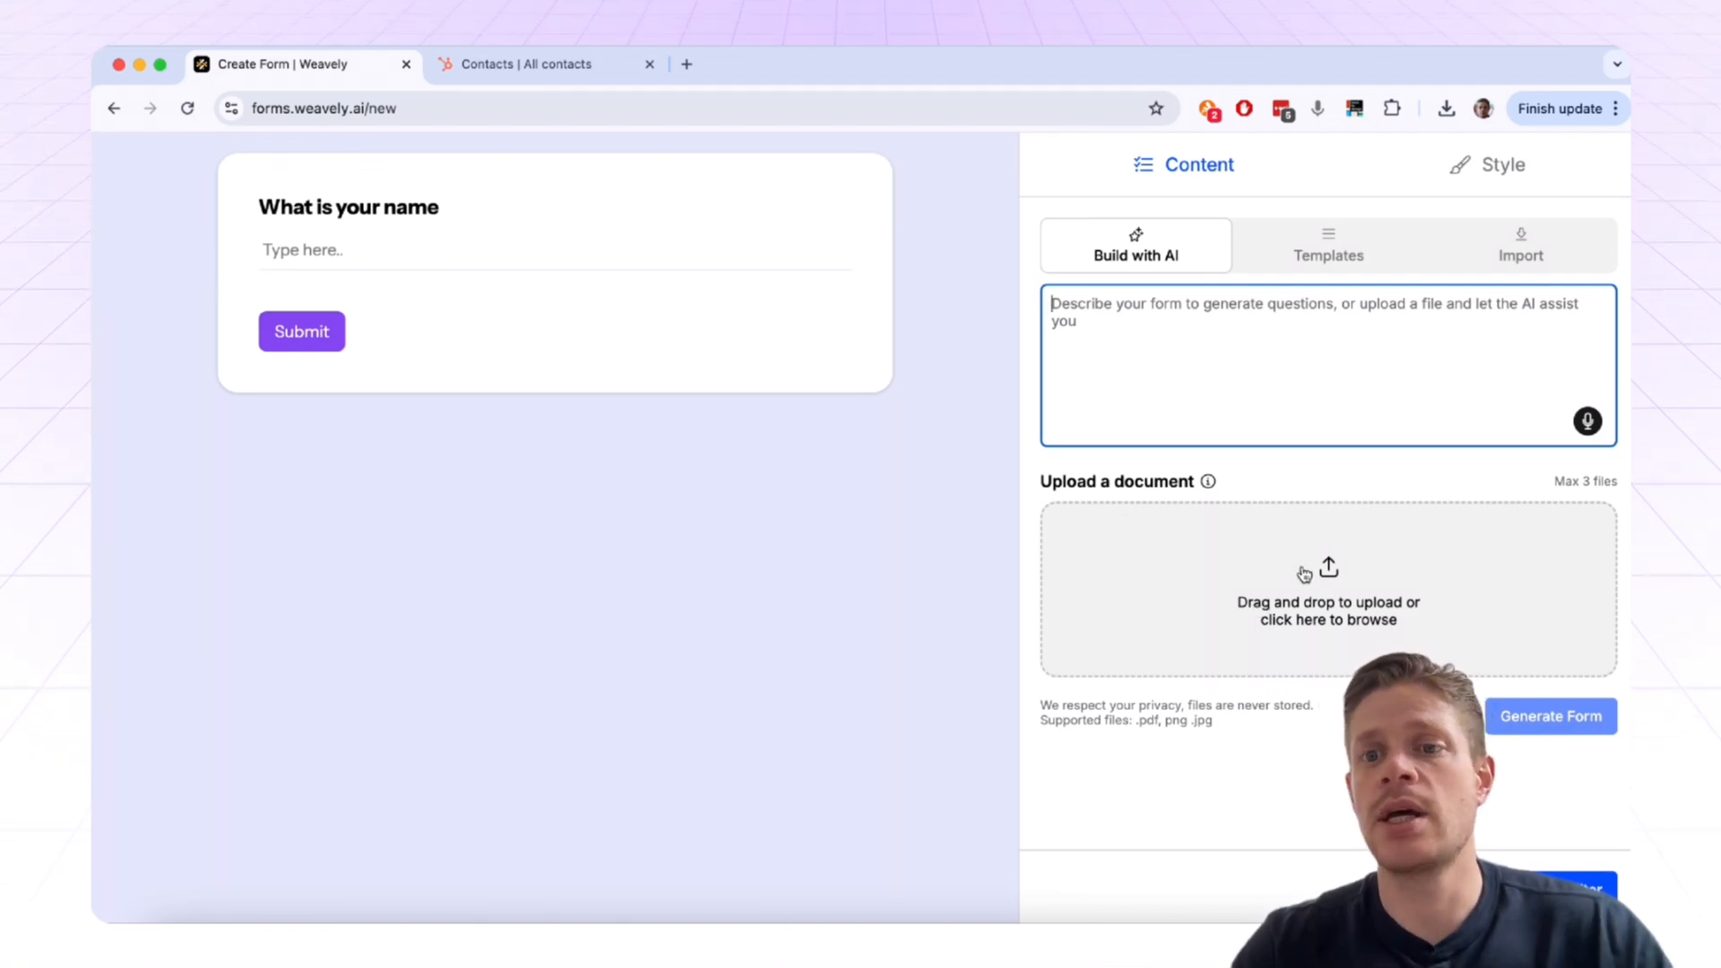
pyautogui.click(1589, 423)
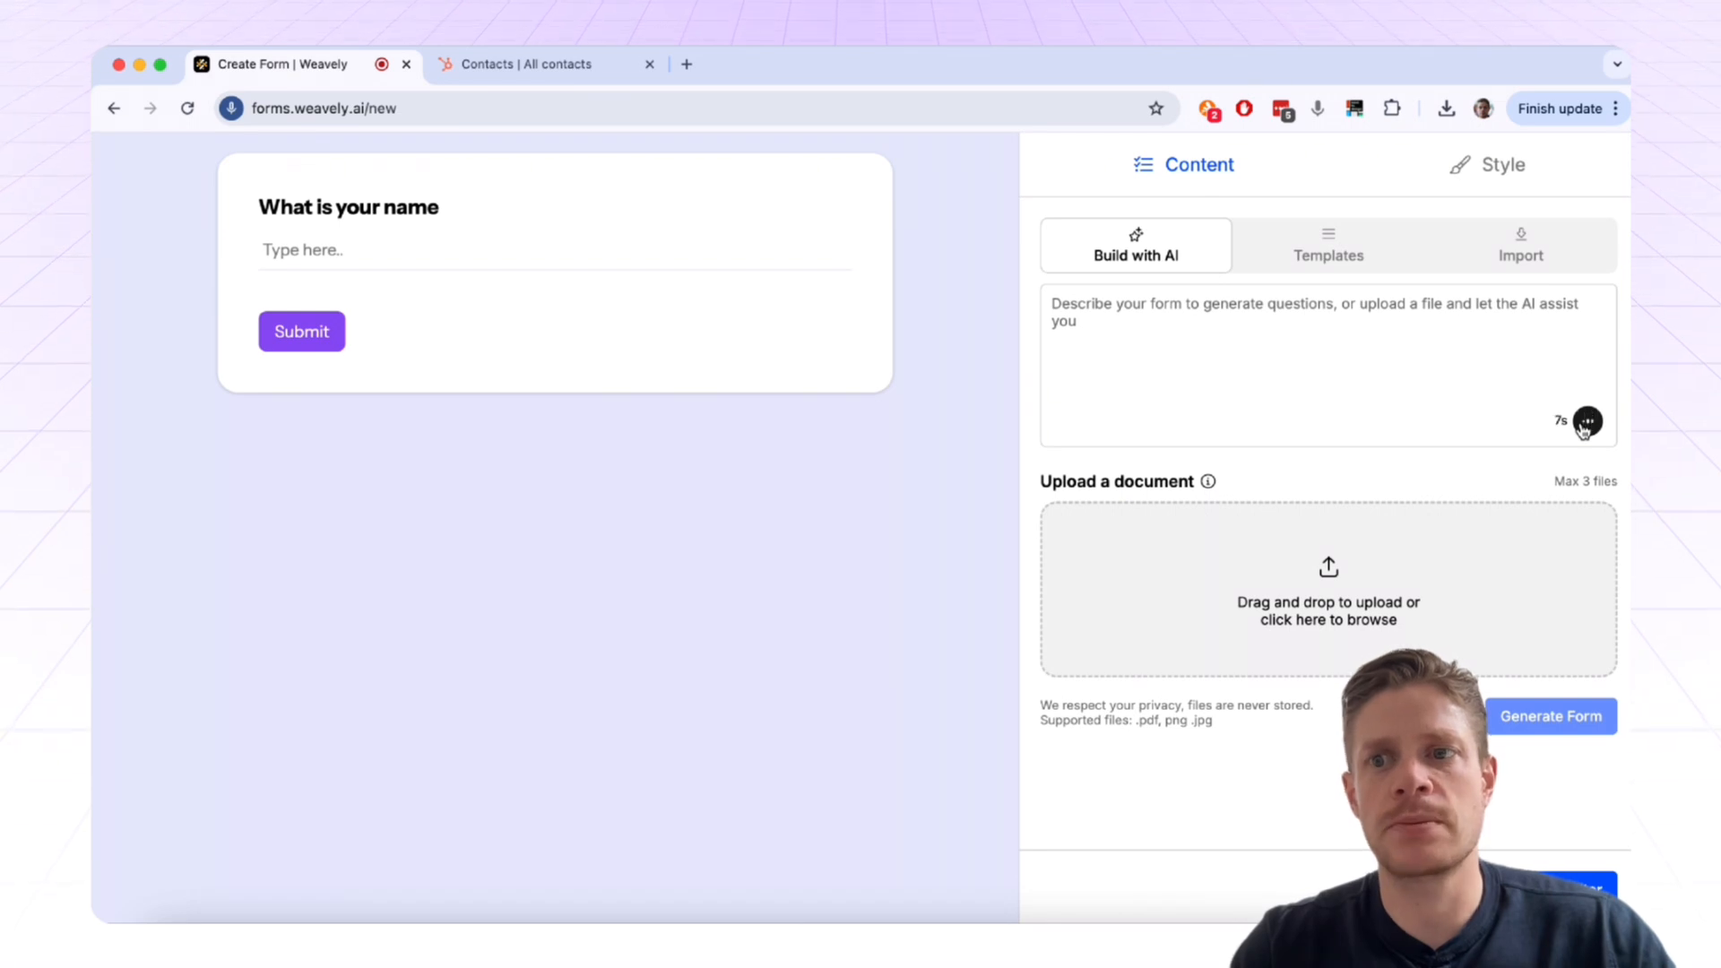
# Step: Stop dictation so the spoken request for a multi-page lead form is transcribed
pyautogui.click(1586, 423)
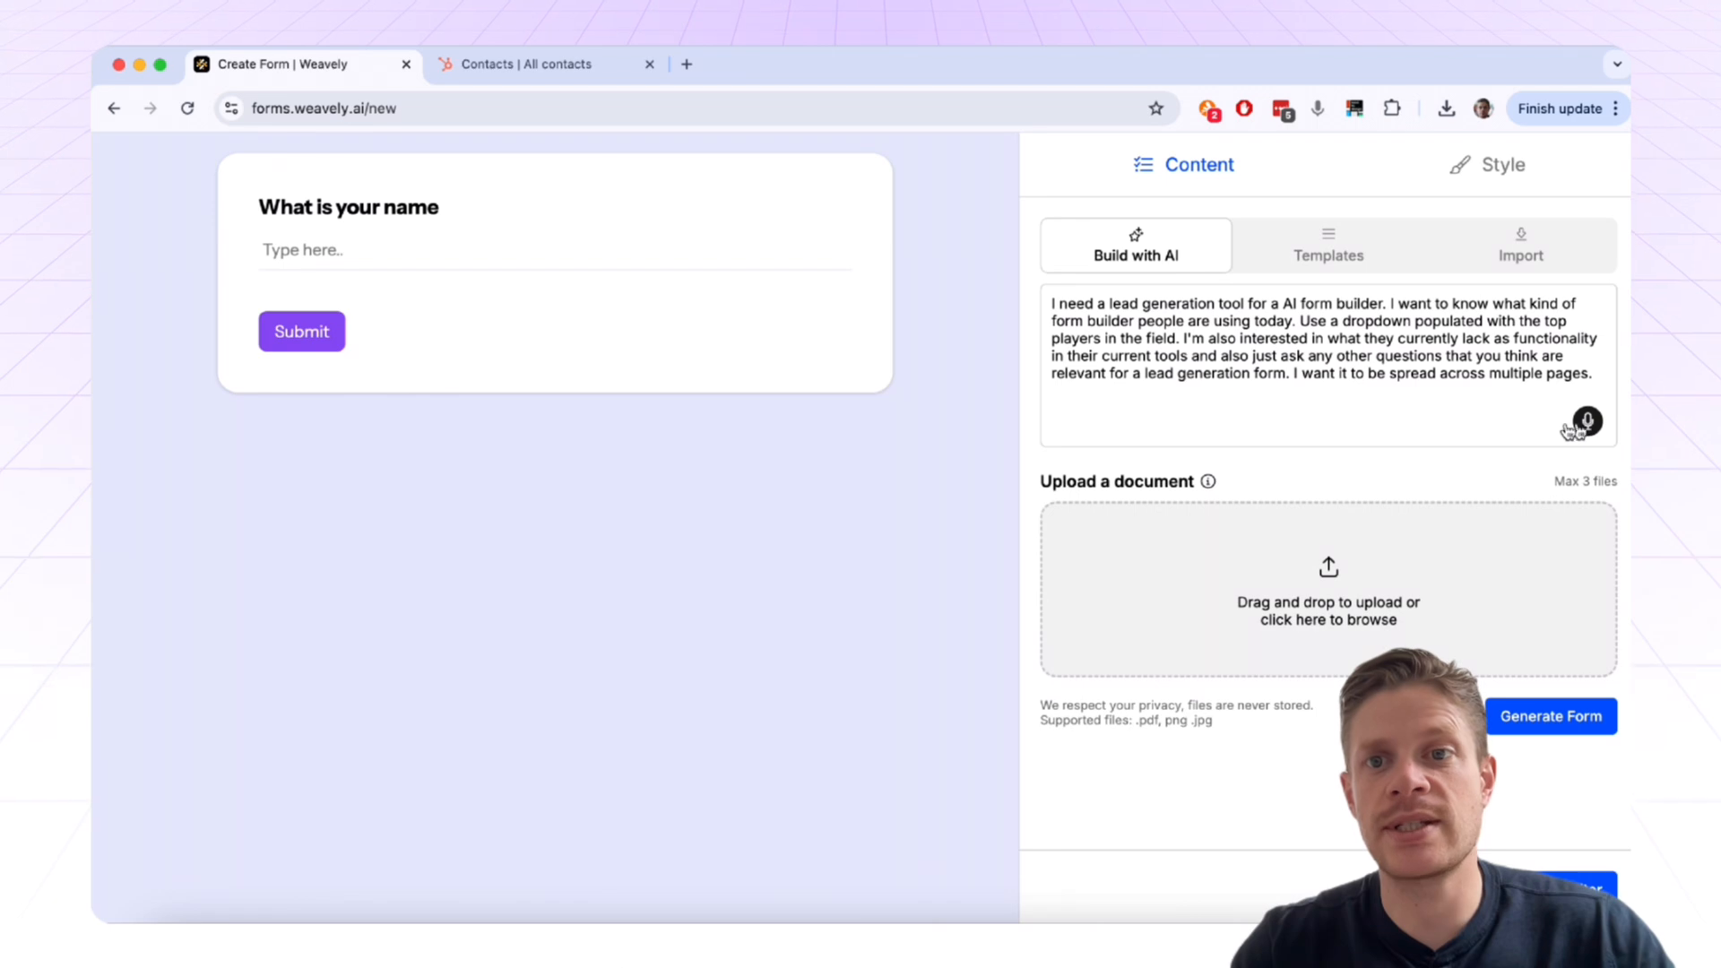
# Step: Generate the AI Form Builder - Lead Generation form and pick Jotform in its preview
pyautogui.click(1532, 725)
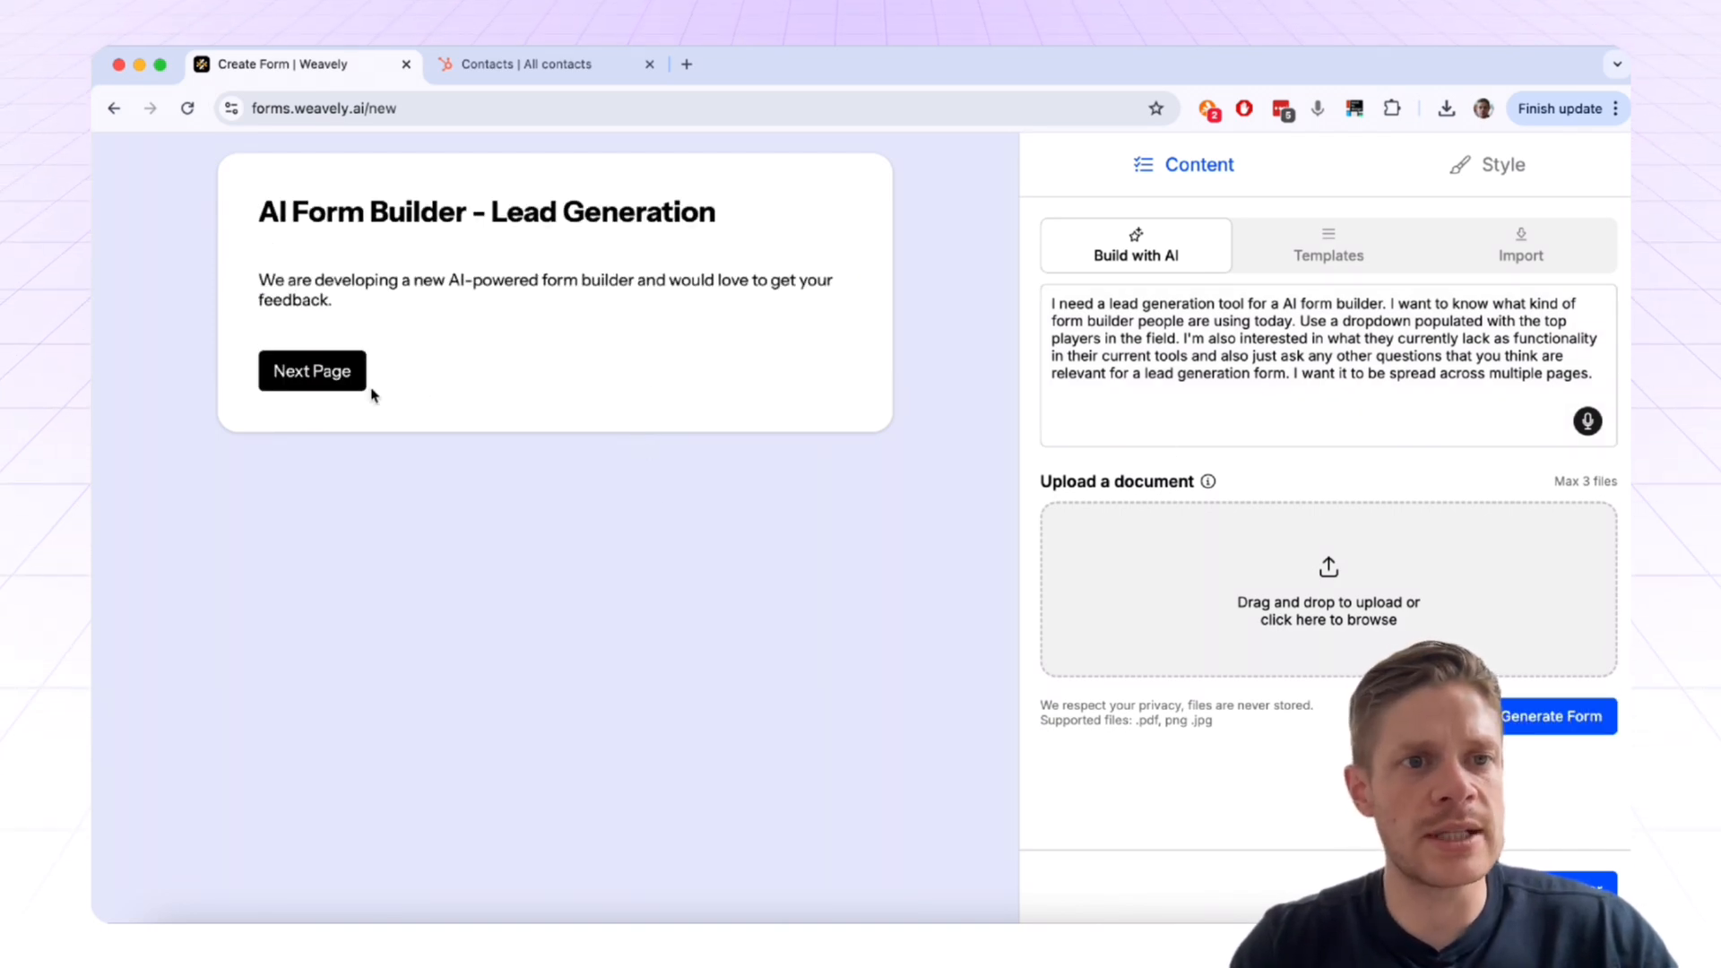
pyautogui.click(324, 371)
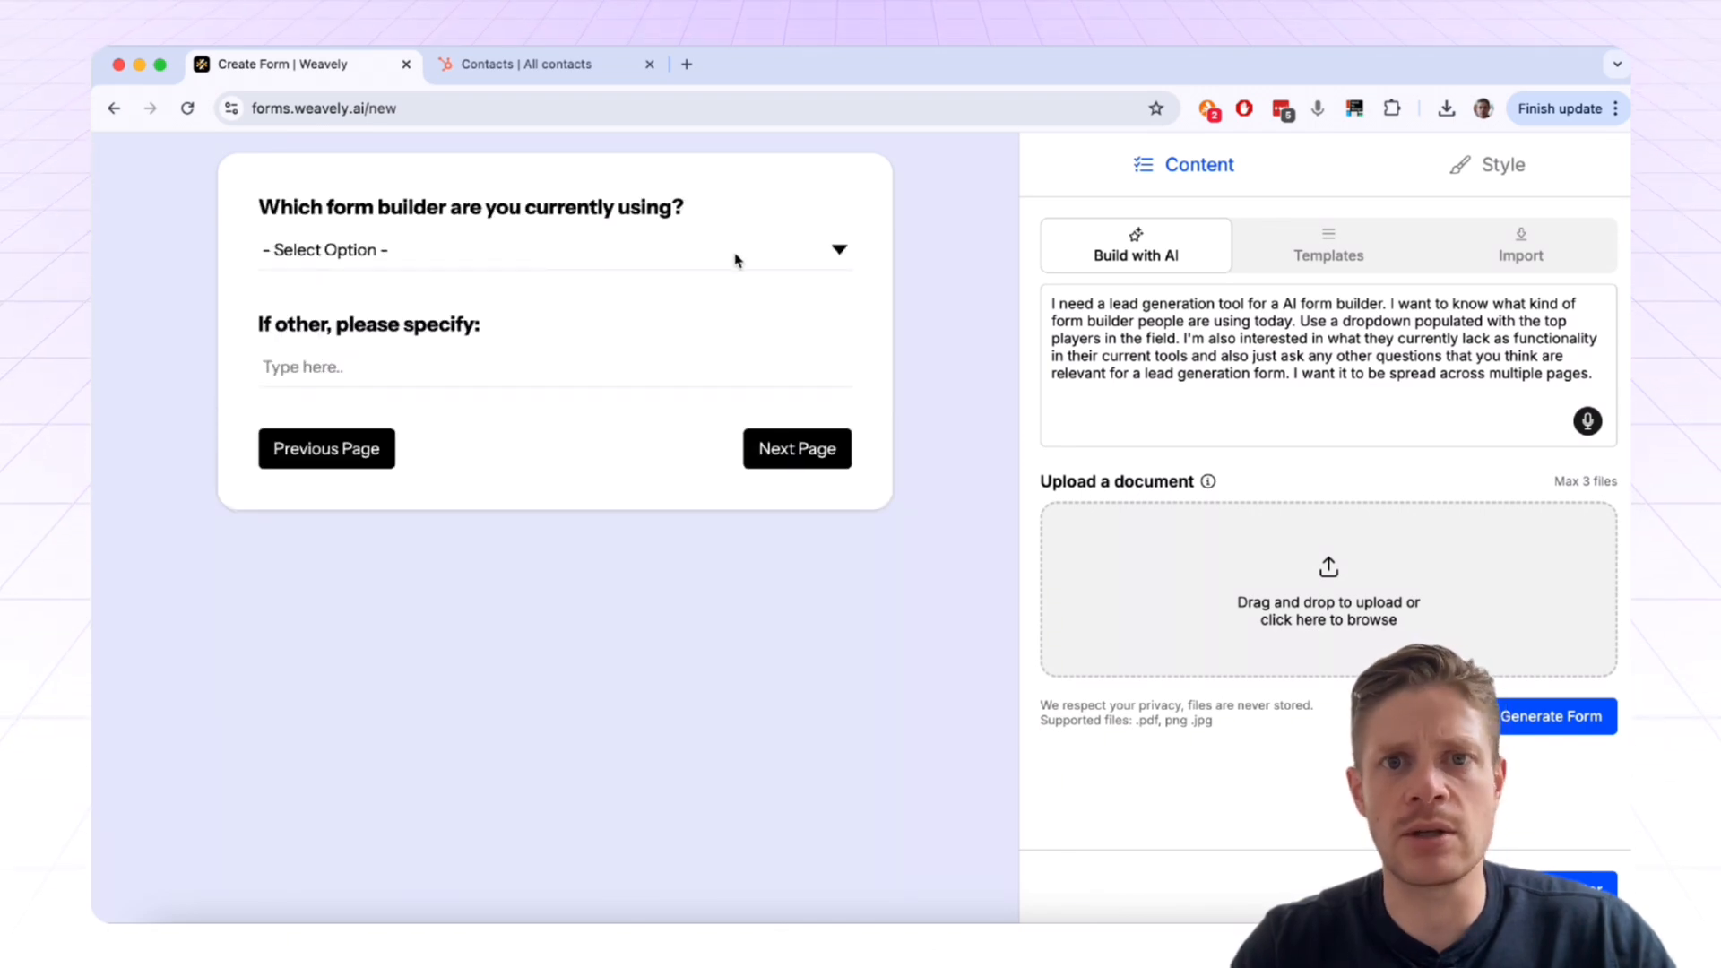
pyautogui.click(598, 266)
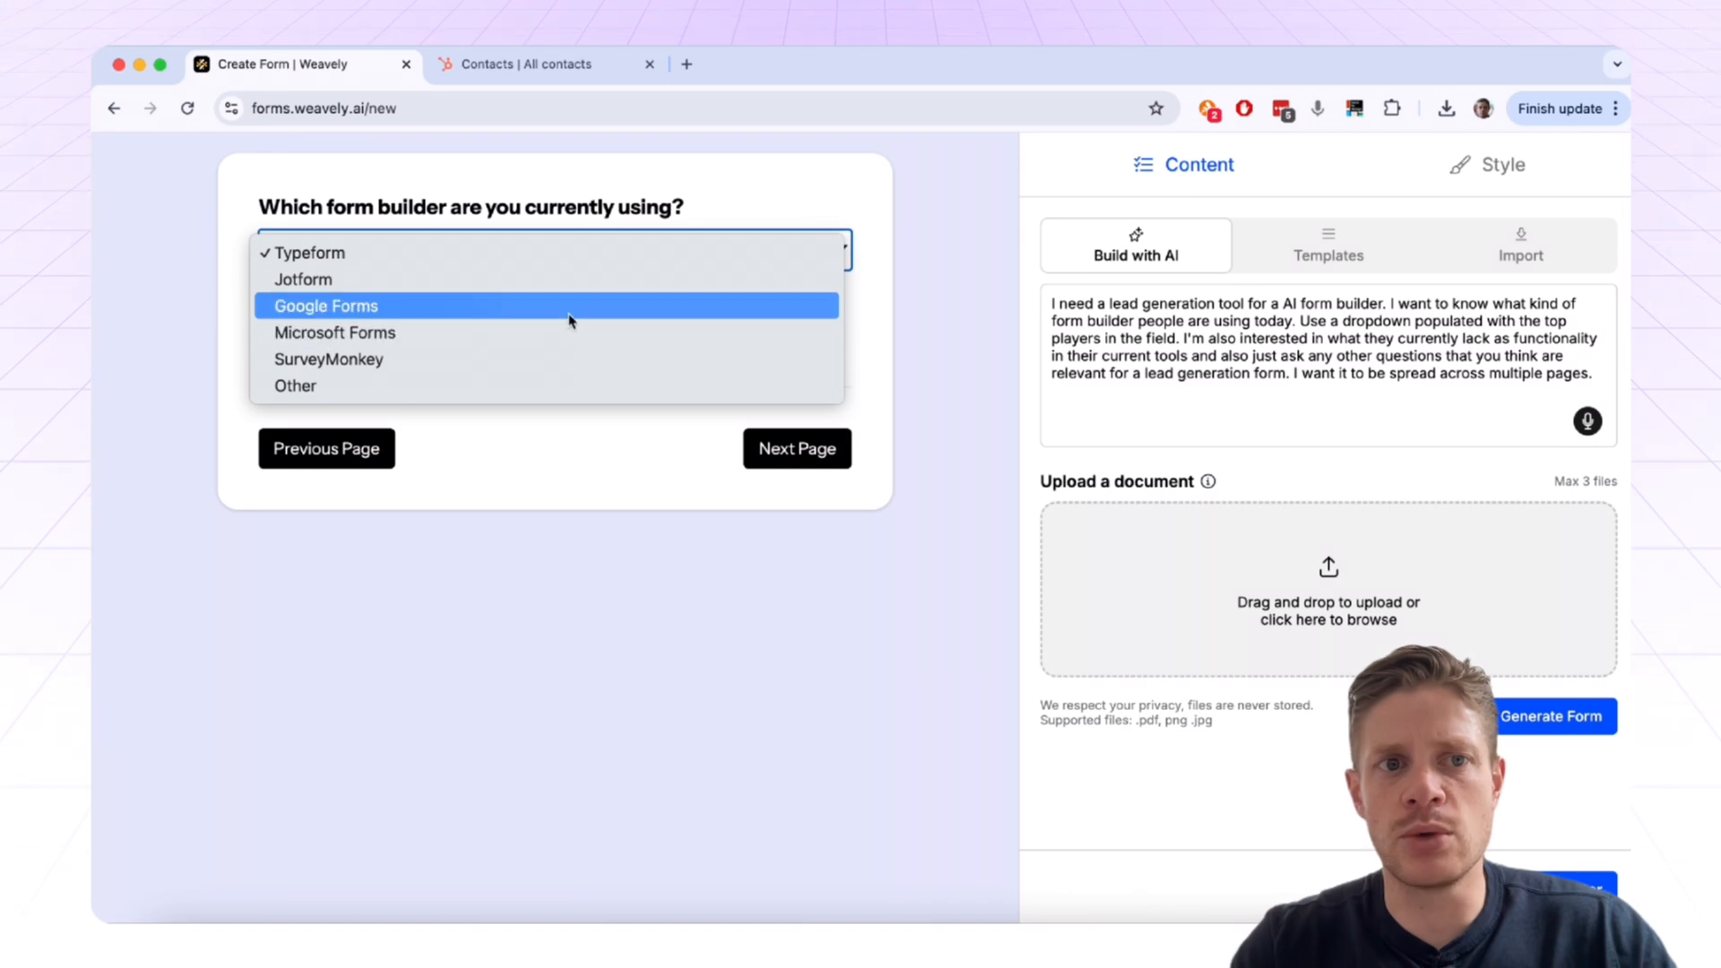
pyautogui.click(476, 281)
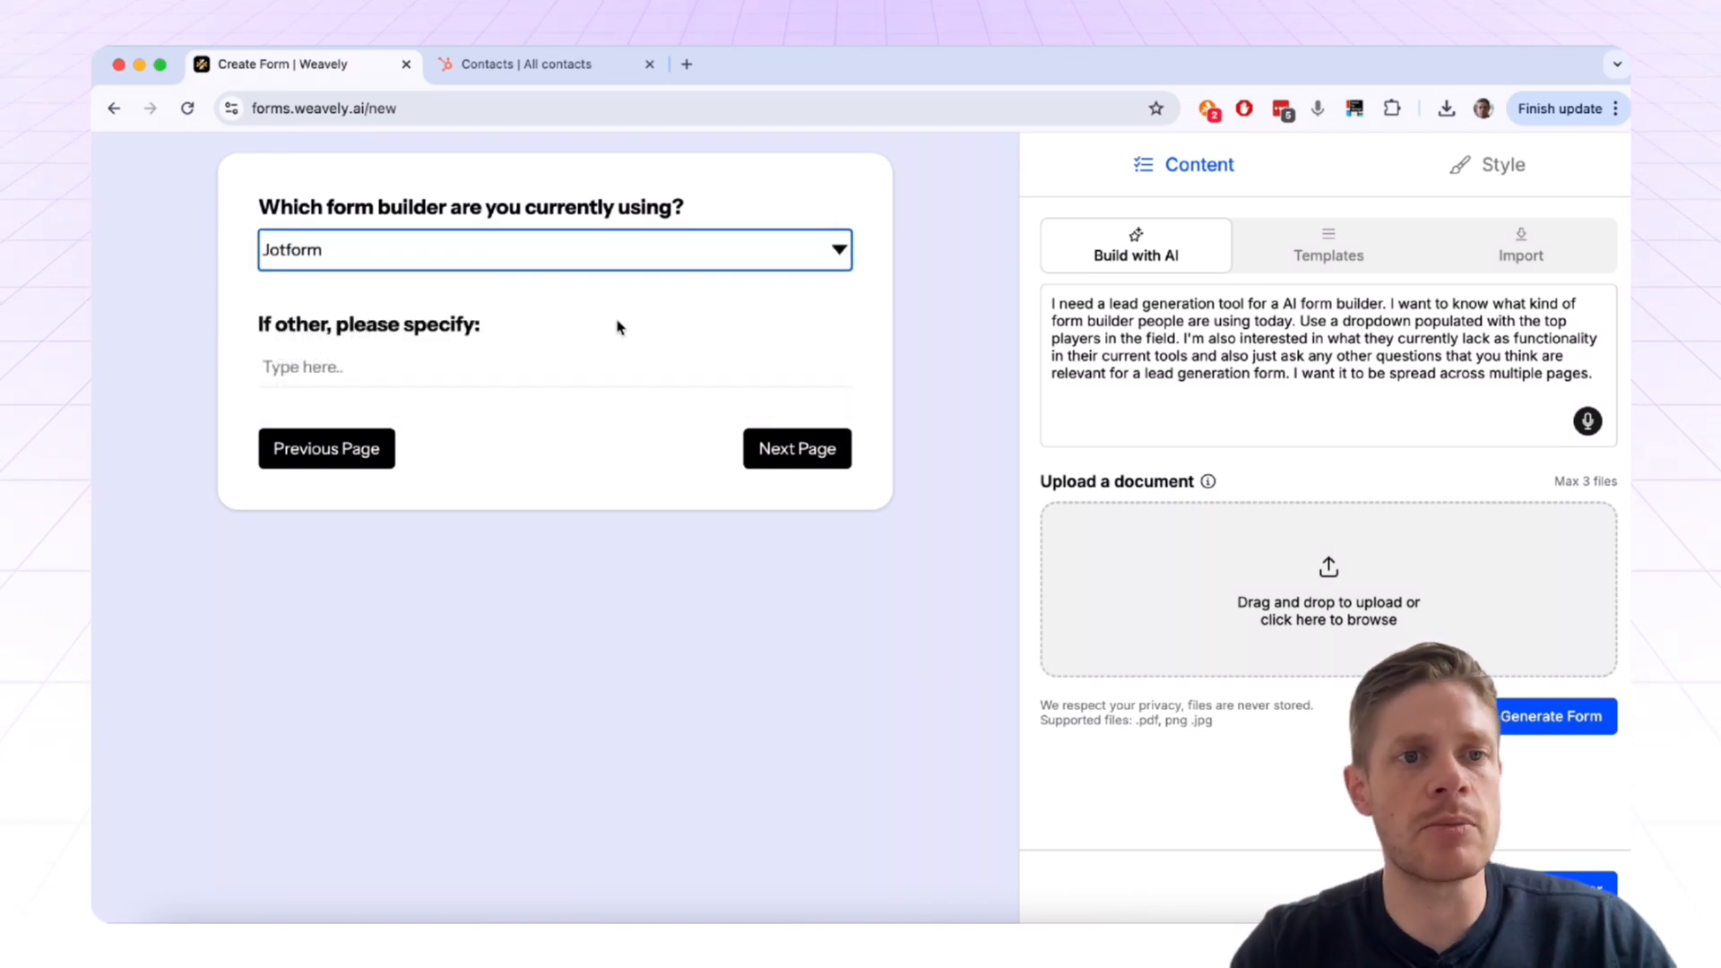
# Step: Answer 'If other' with 'dd' and the missing-features question with 'None'
pyautogui.click(415, 375)
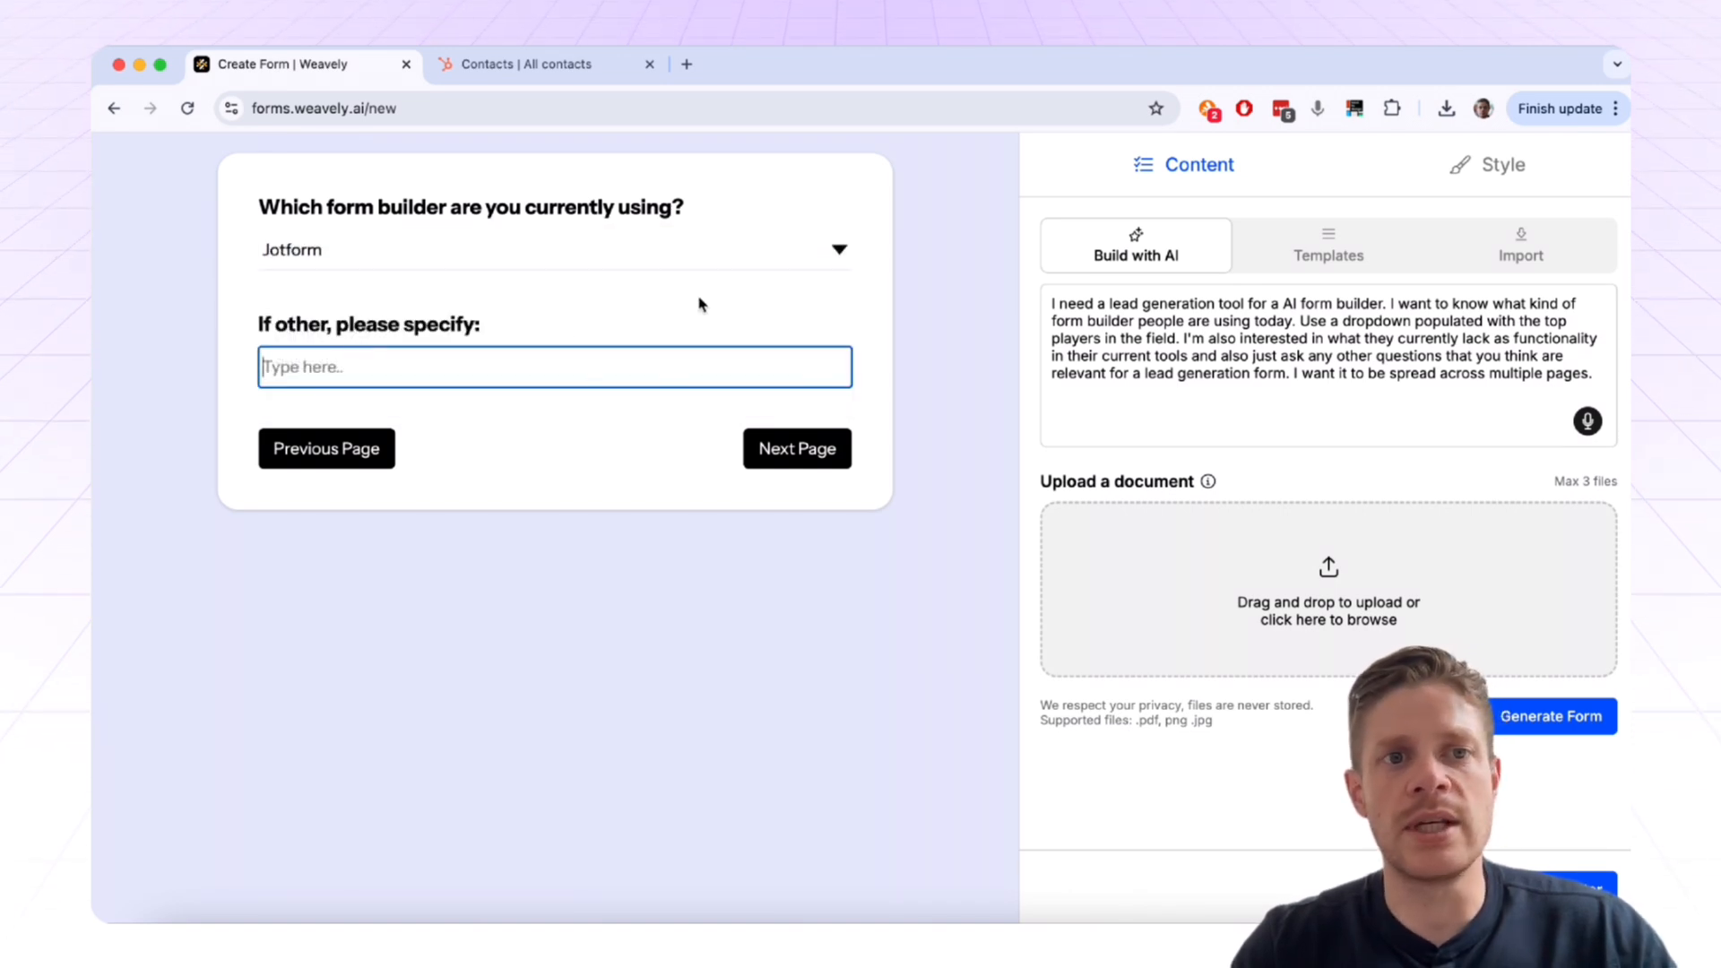
pyautogui.write('dd')
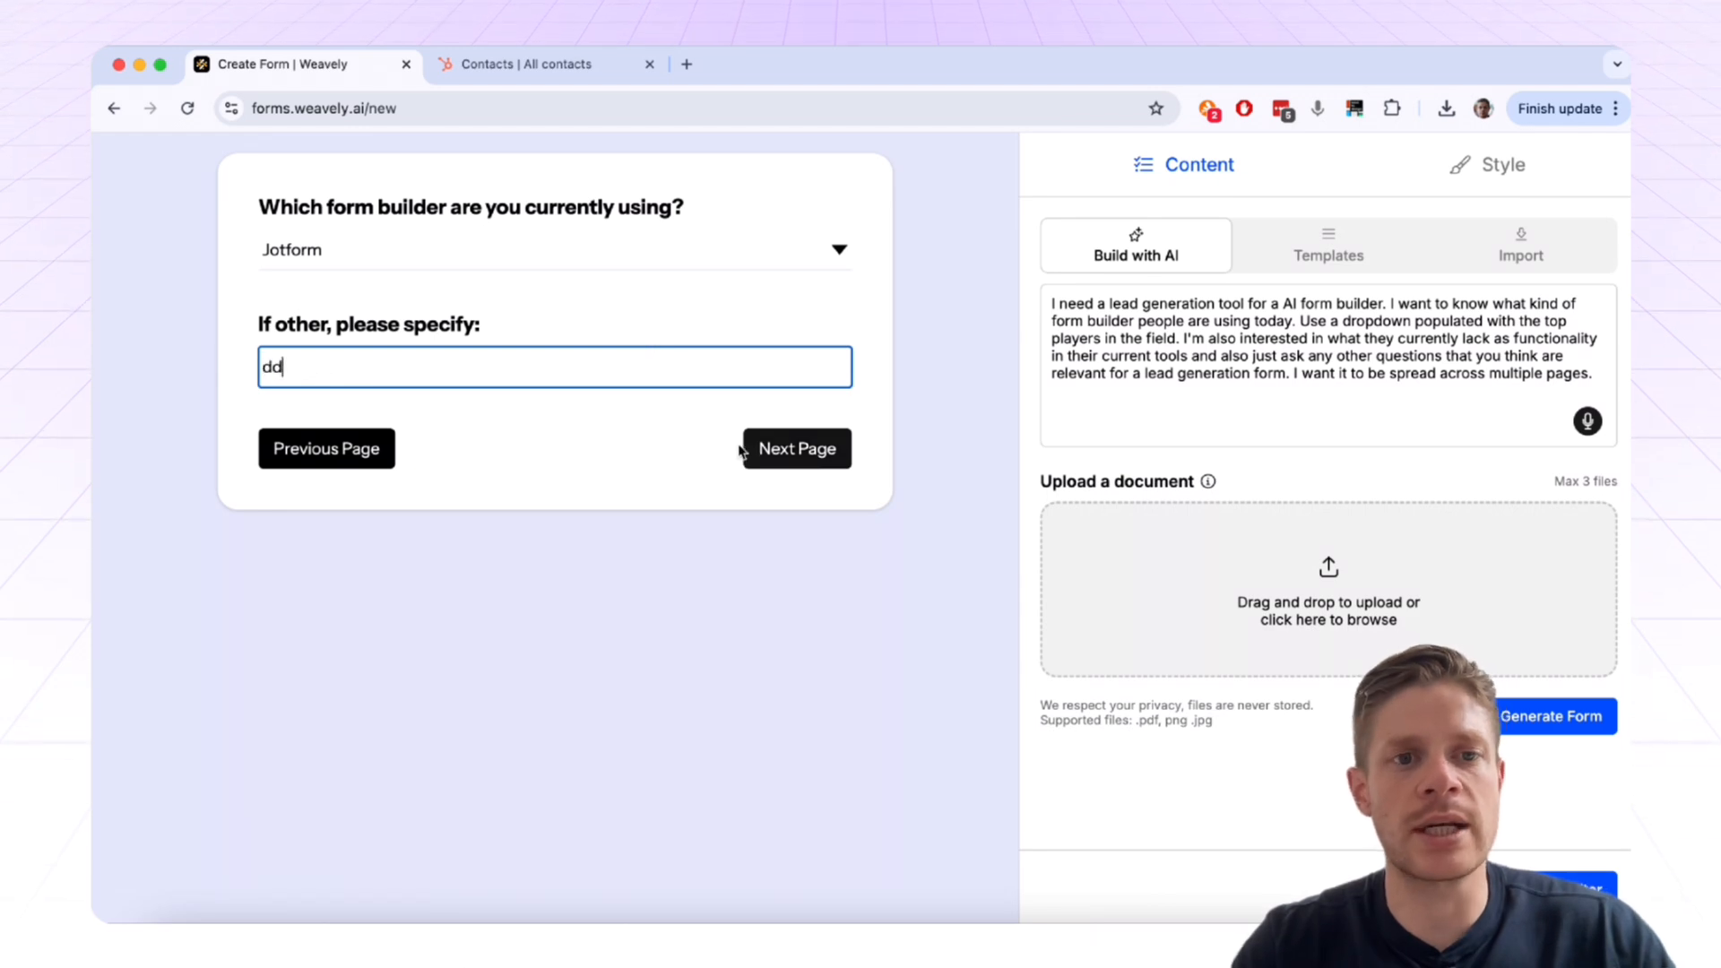
pyautogui.click(810, 465)
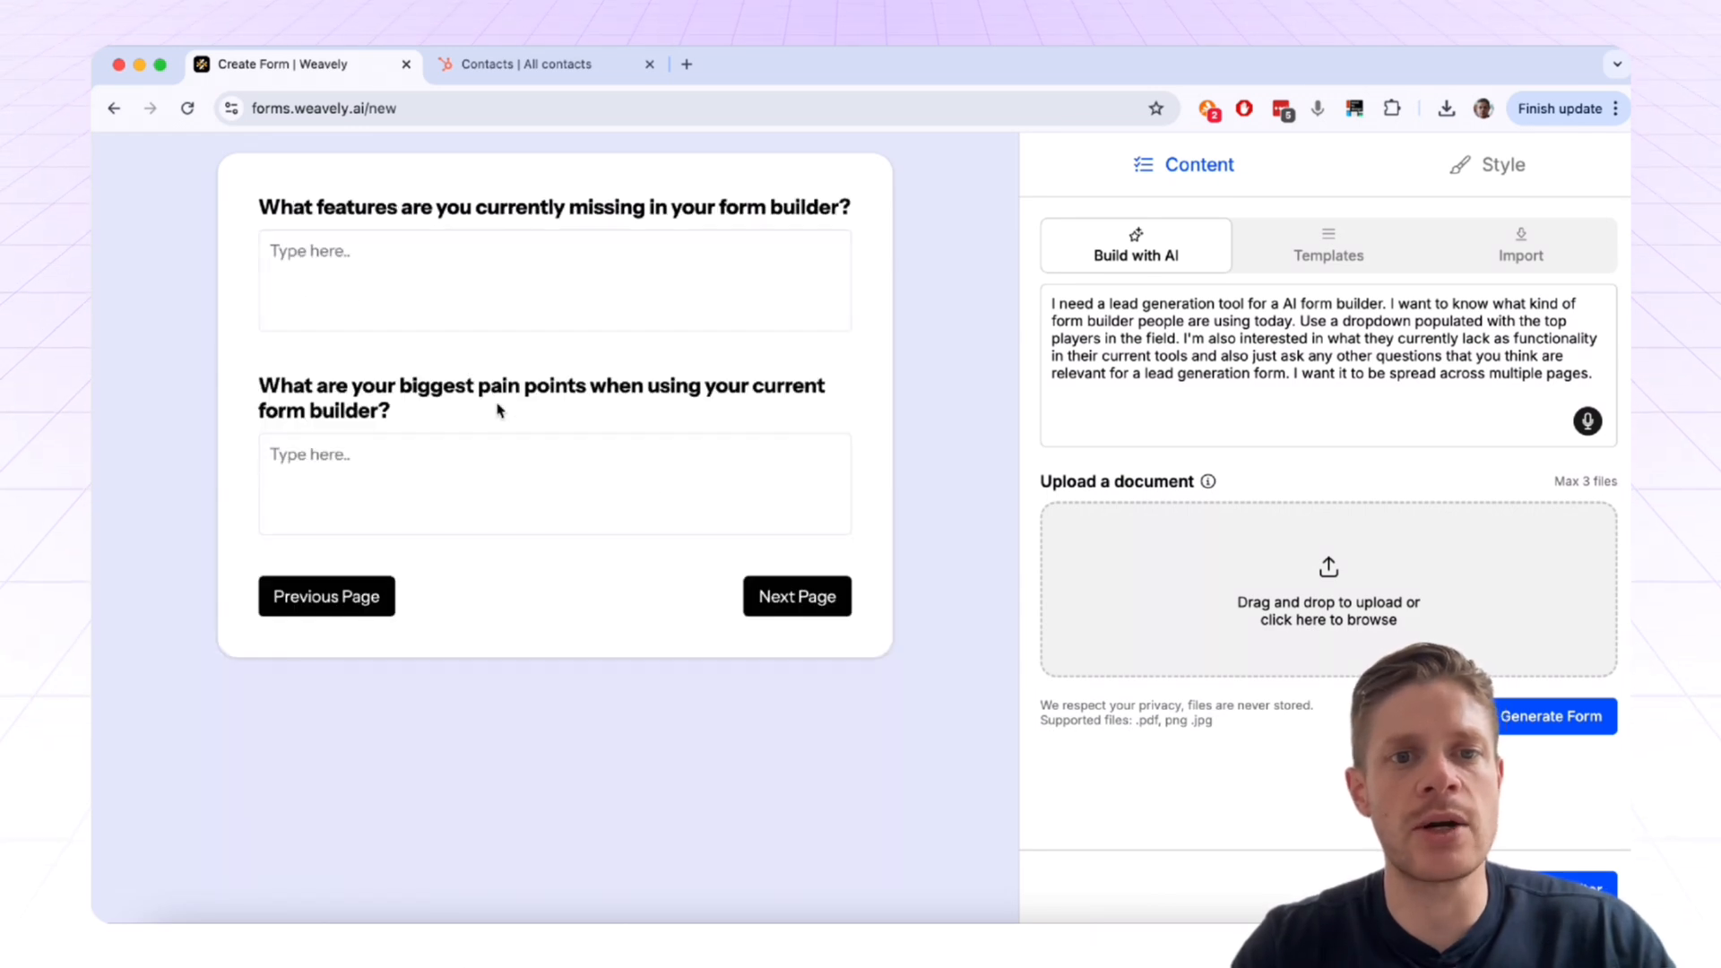
pyautogui.click(495, 269)
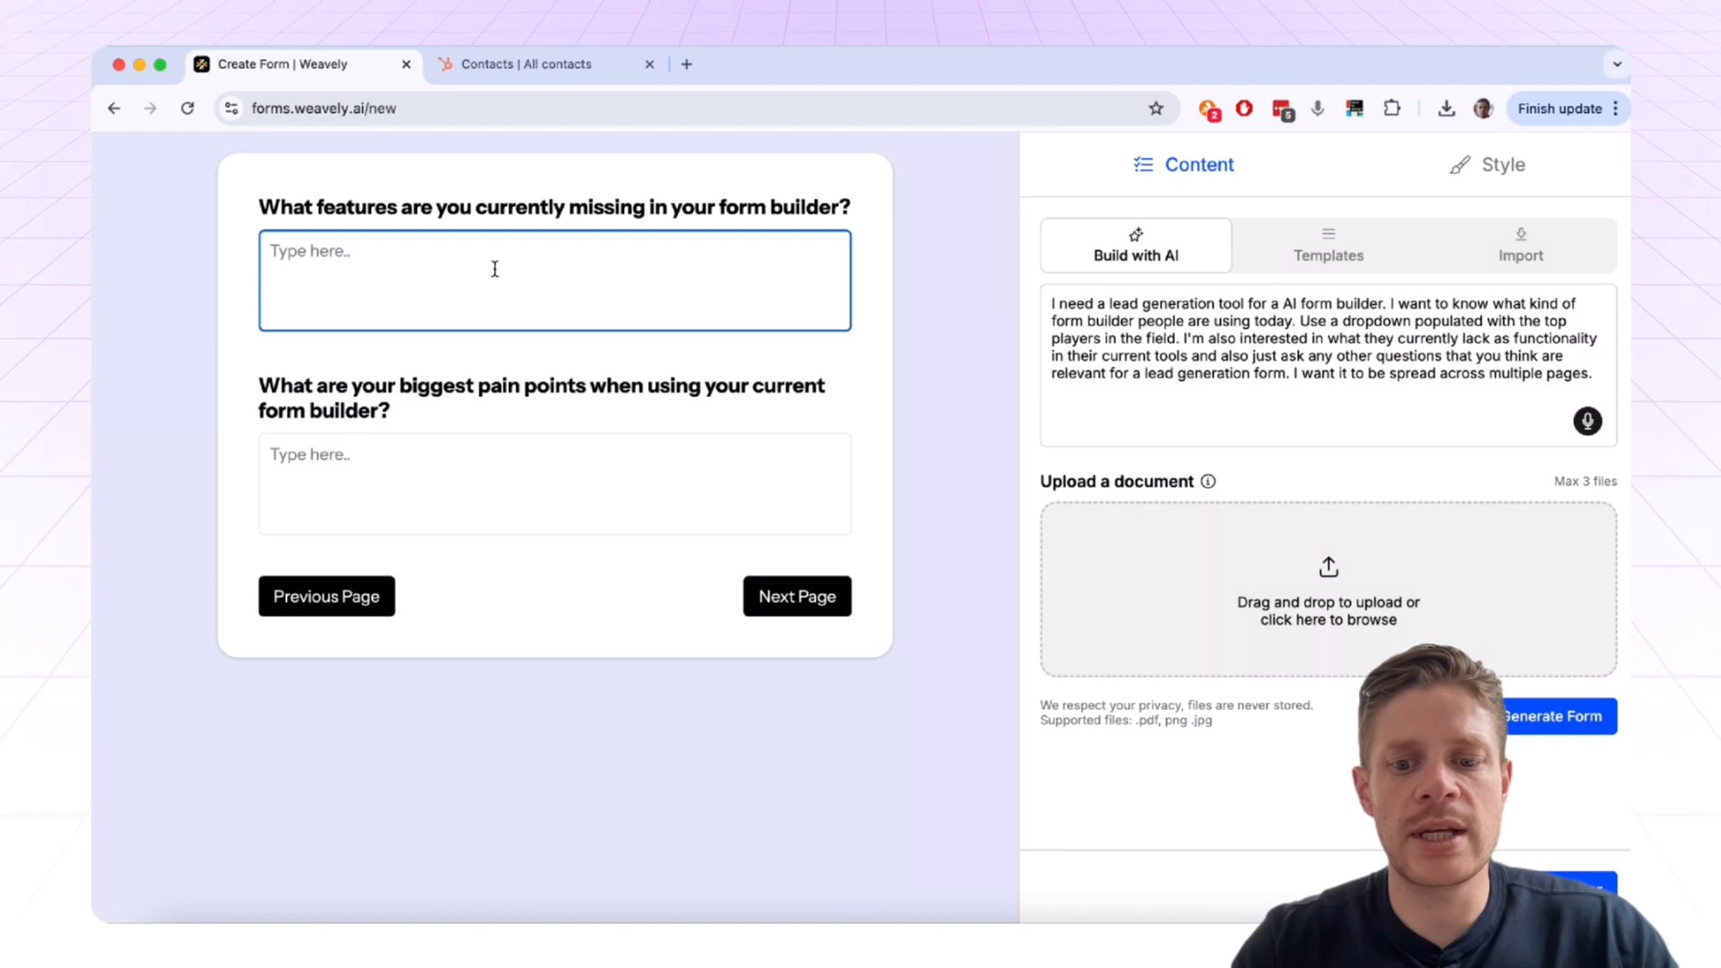
pyautogui.write('N')
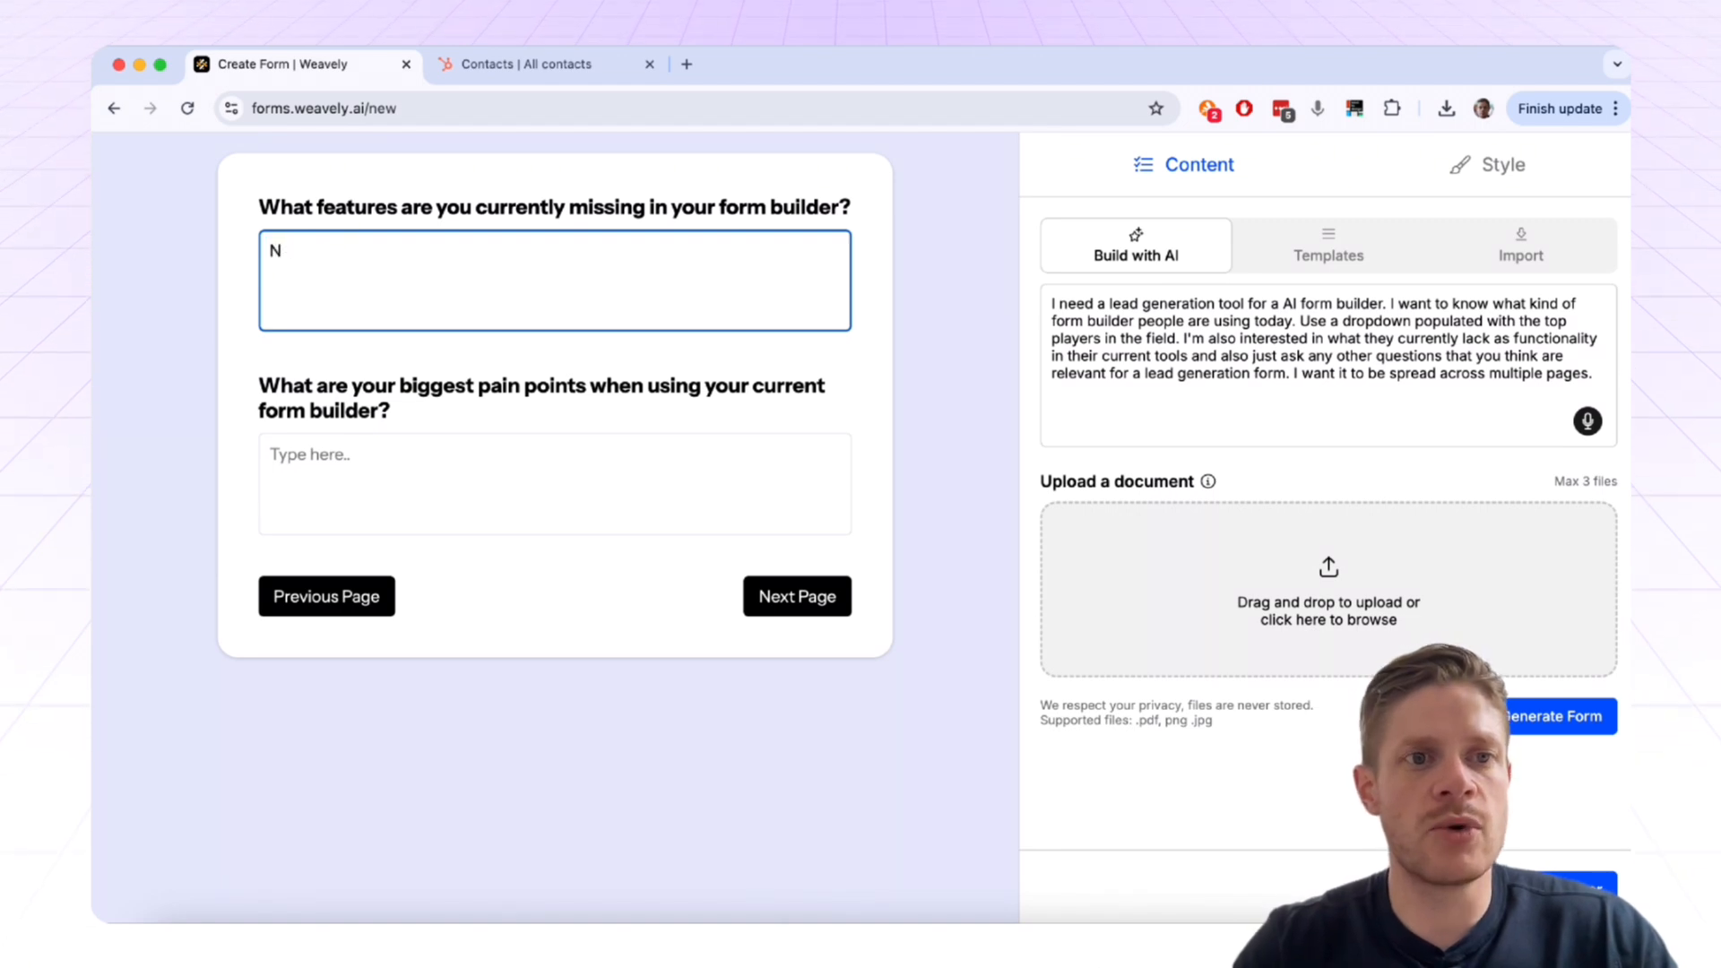
pyautogui.write('one')
pyautogui.press('Tab')
pyautogui.write('None')
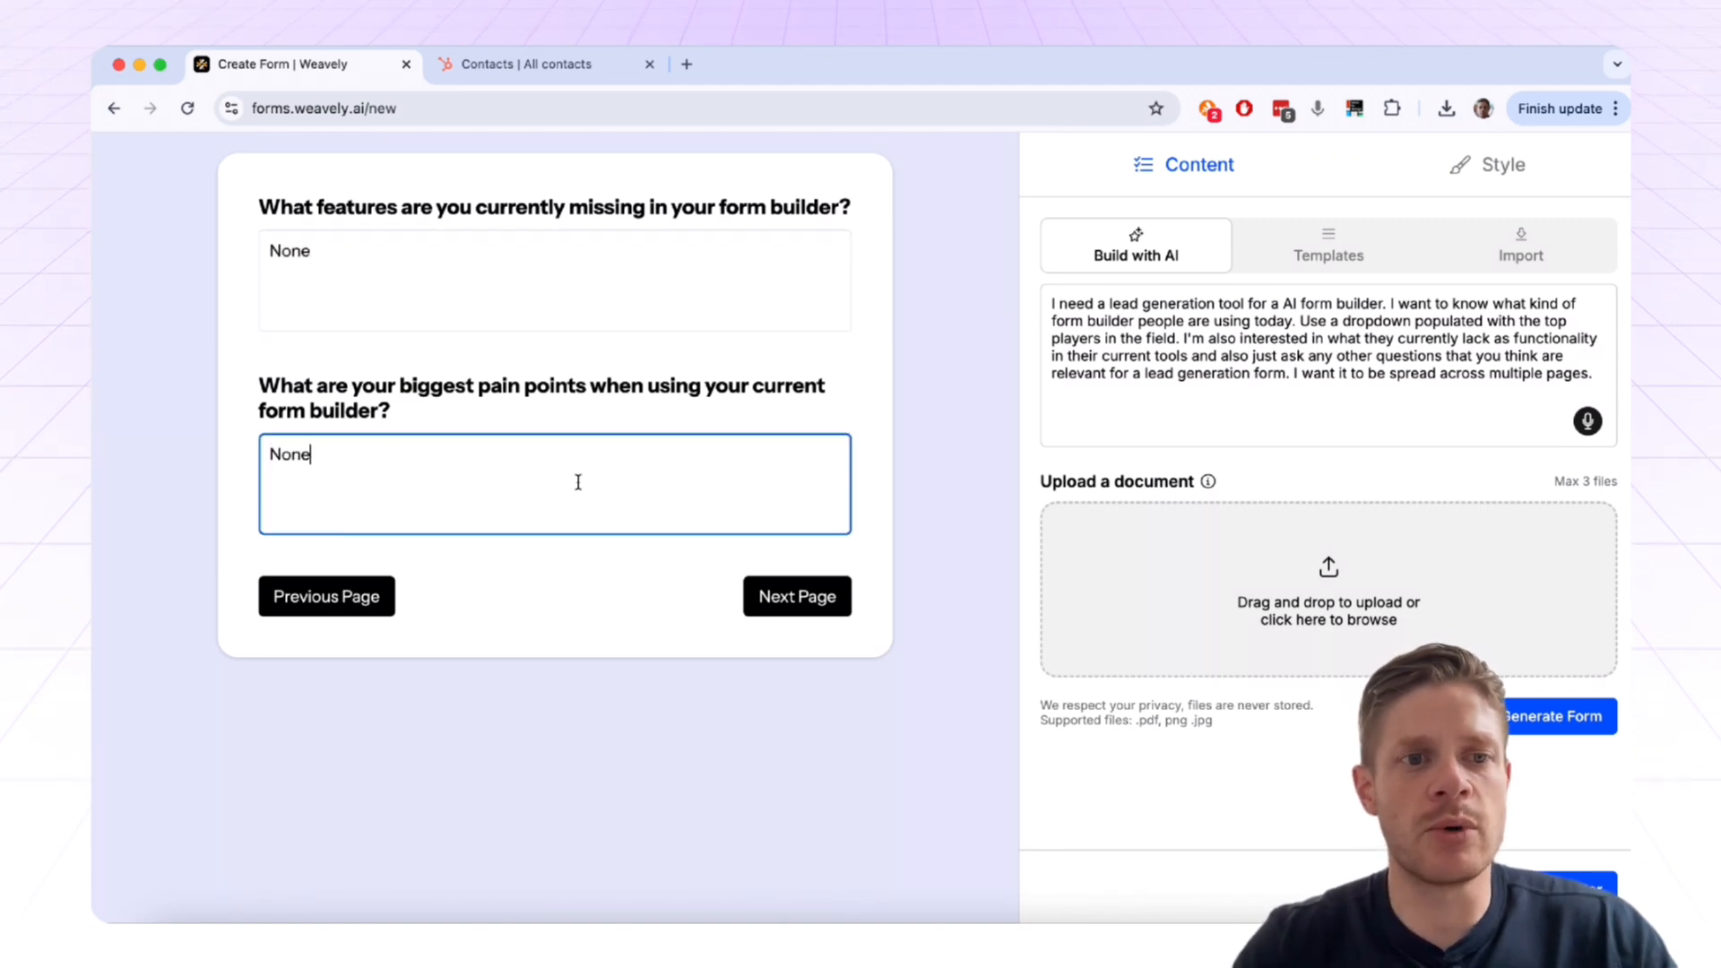
# Step: Reach the final page and step through the other-tools, email and company questions
pyautogui.click(789, 603)
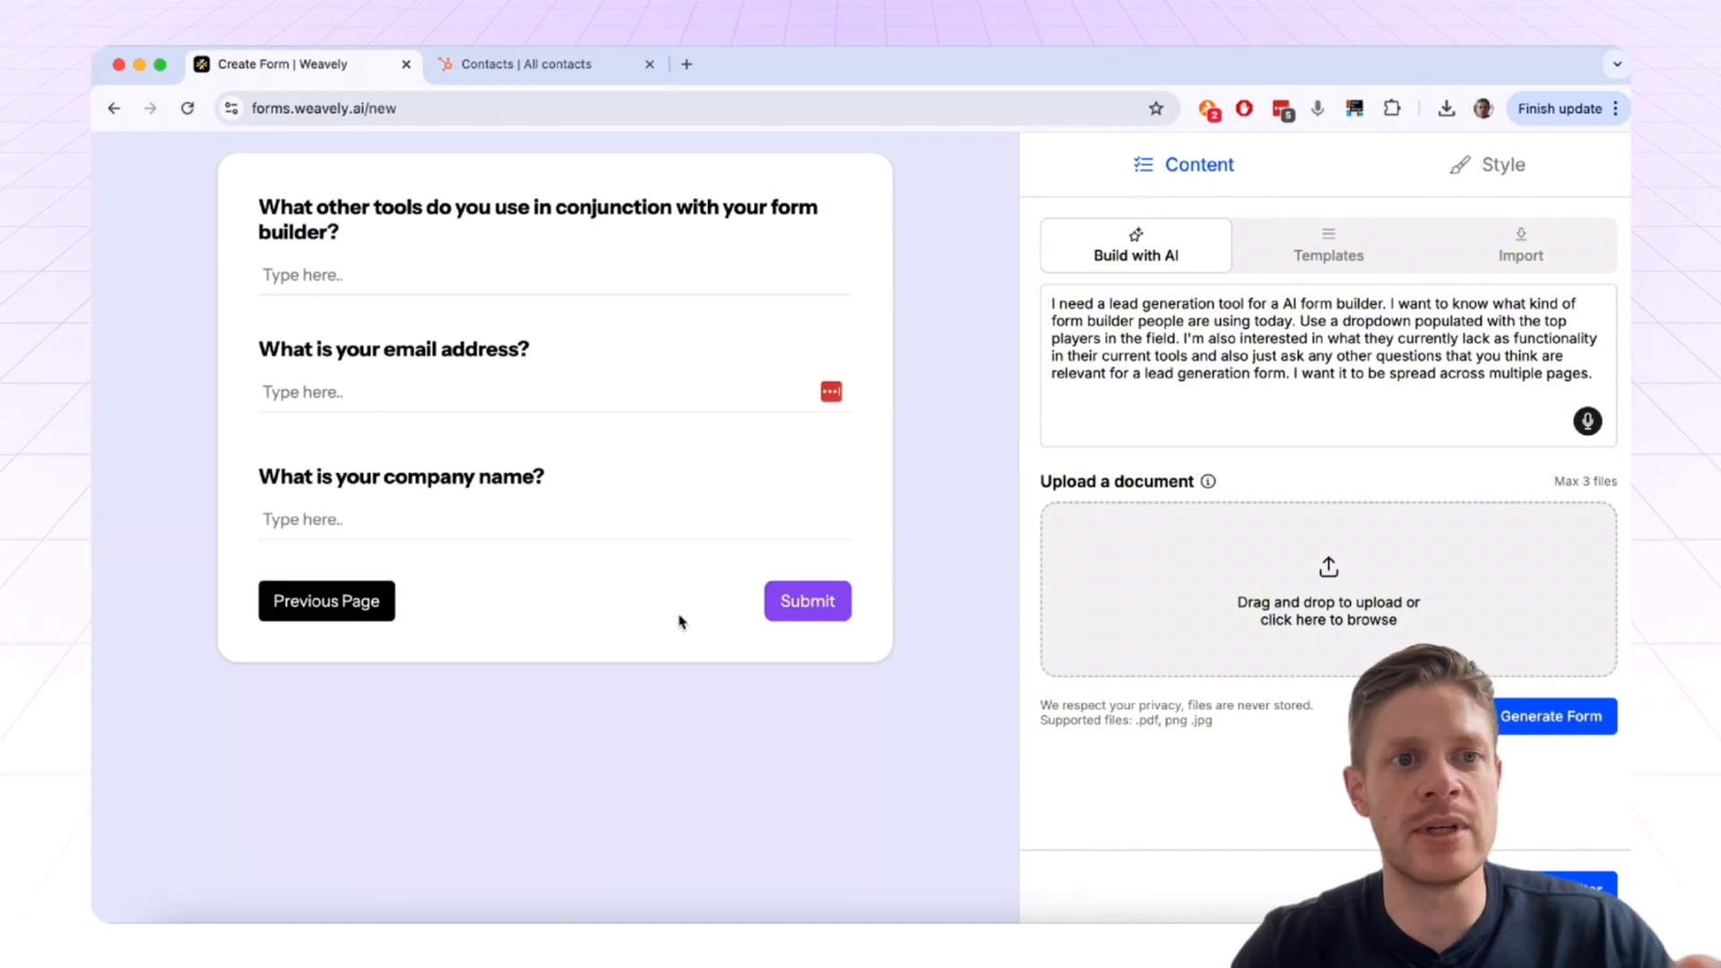
pyautogui.click(436, 283)
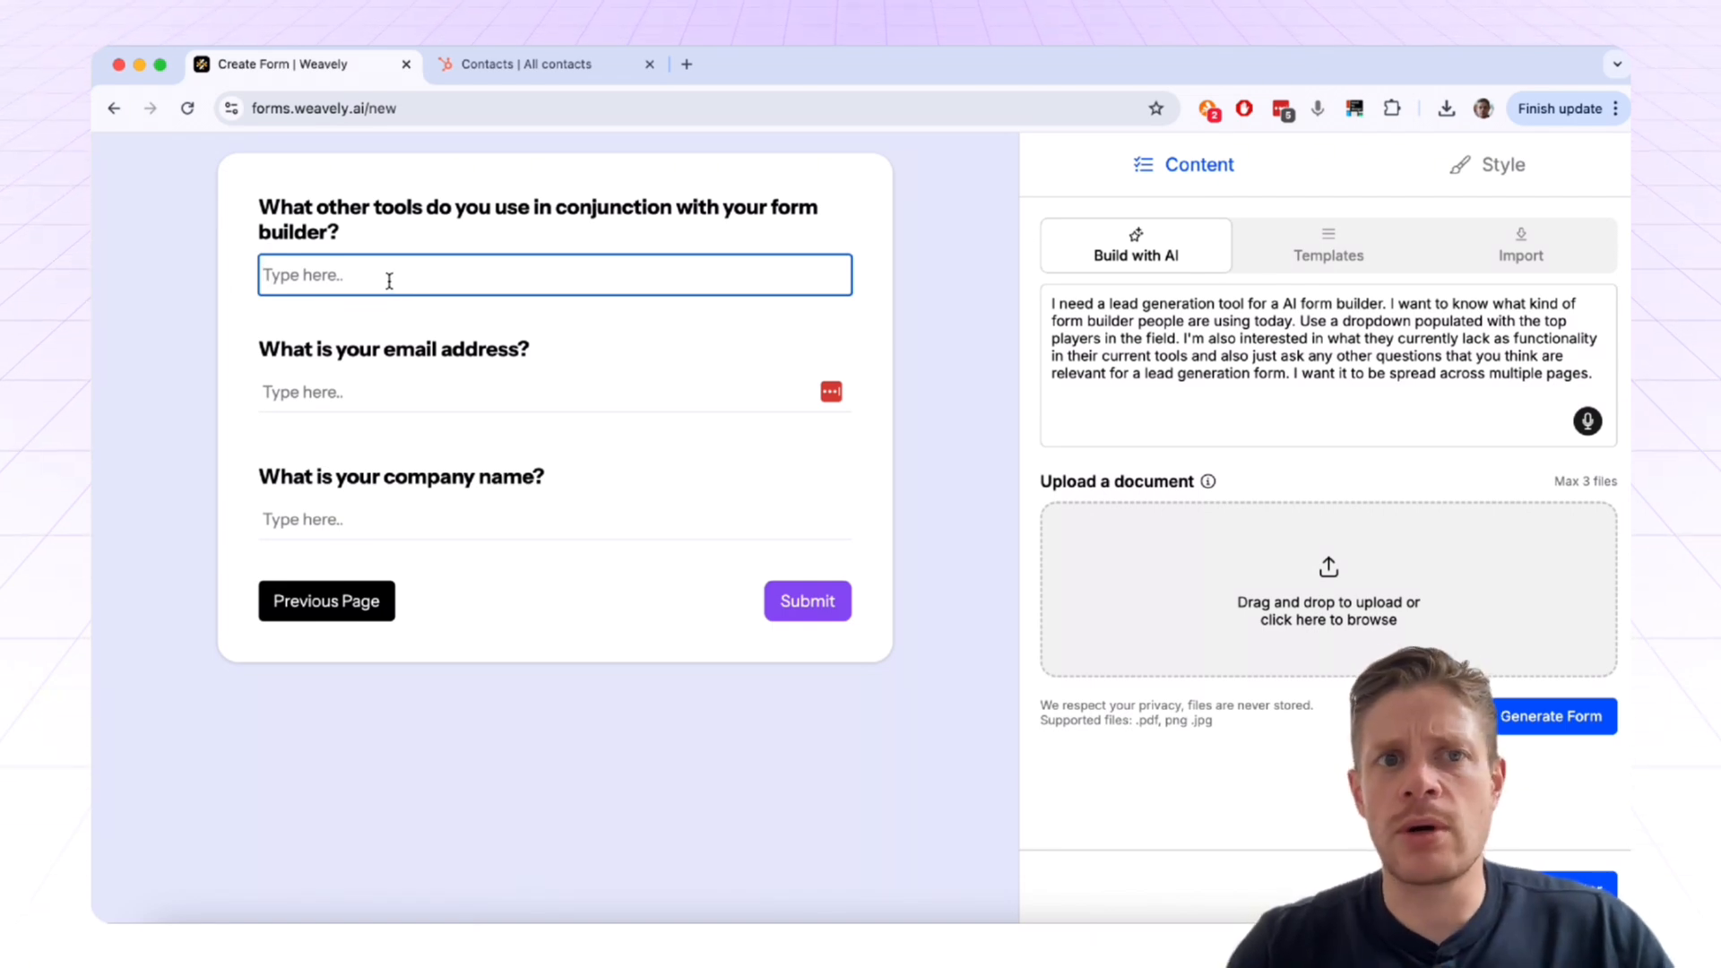
pyautogui.click(400, 375)
pyautogui.click(418, 505)
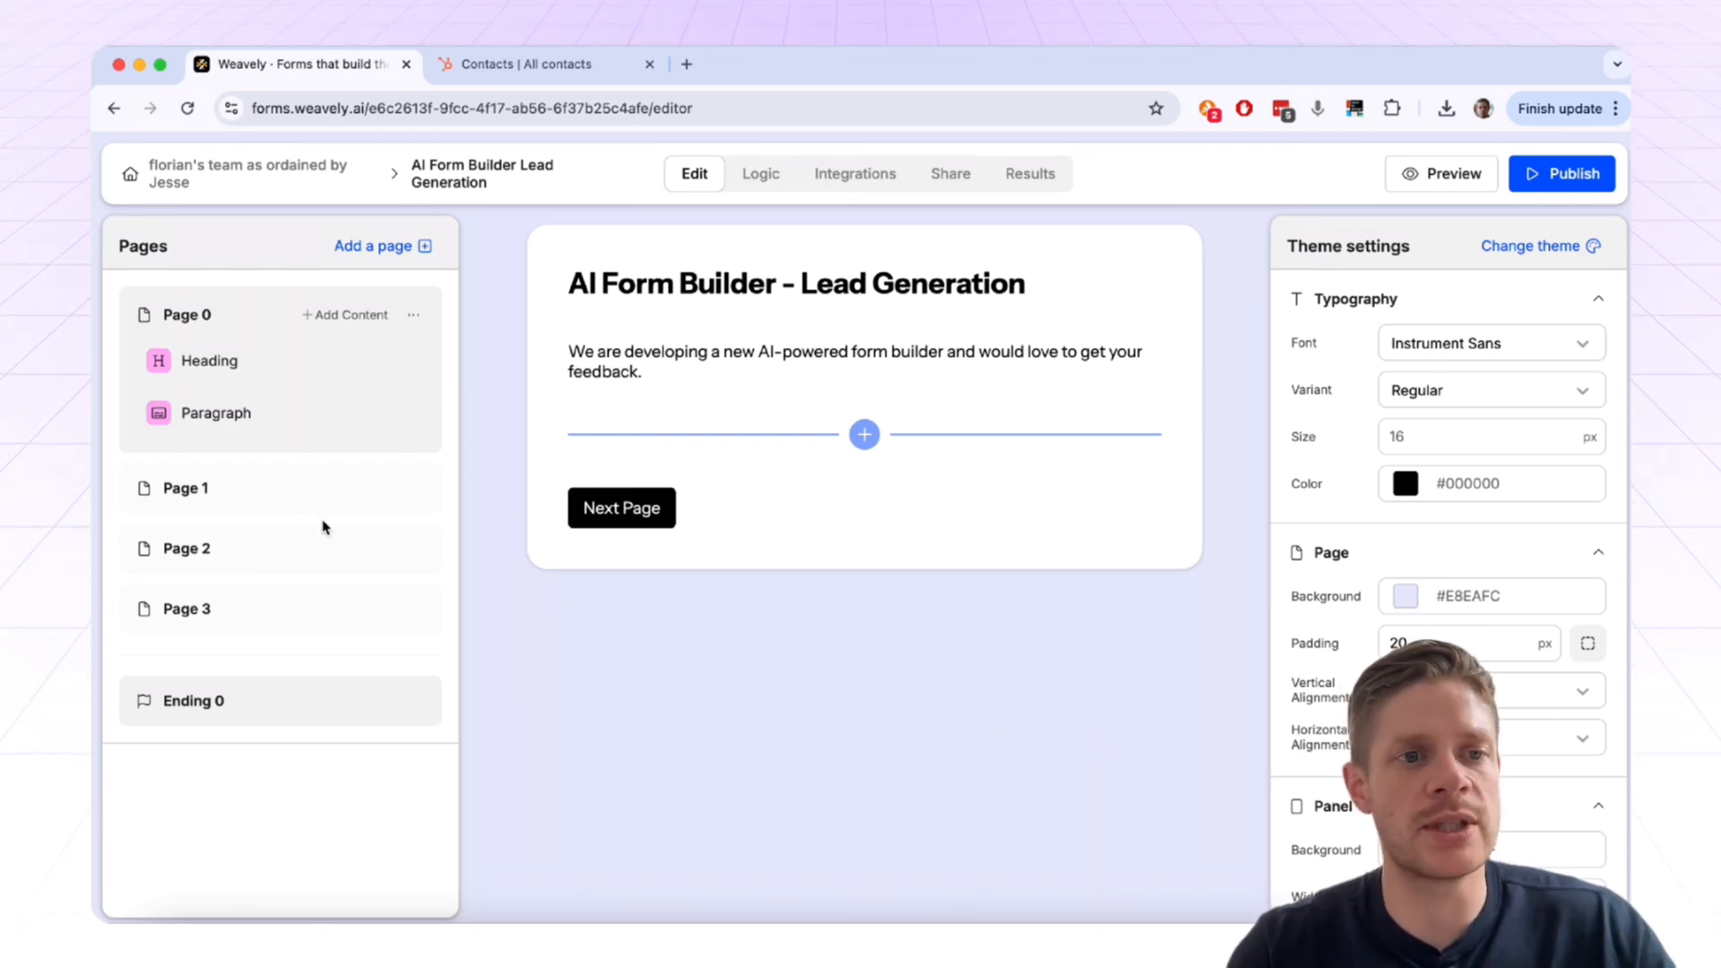
# Step: Review Pages 1, 2, 3 and 0 of the form, then go to its Integrations page
pyautogui.click(254, 491)
pyautogui.click(255, 558)
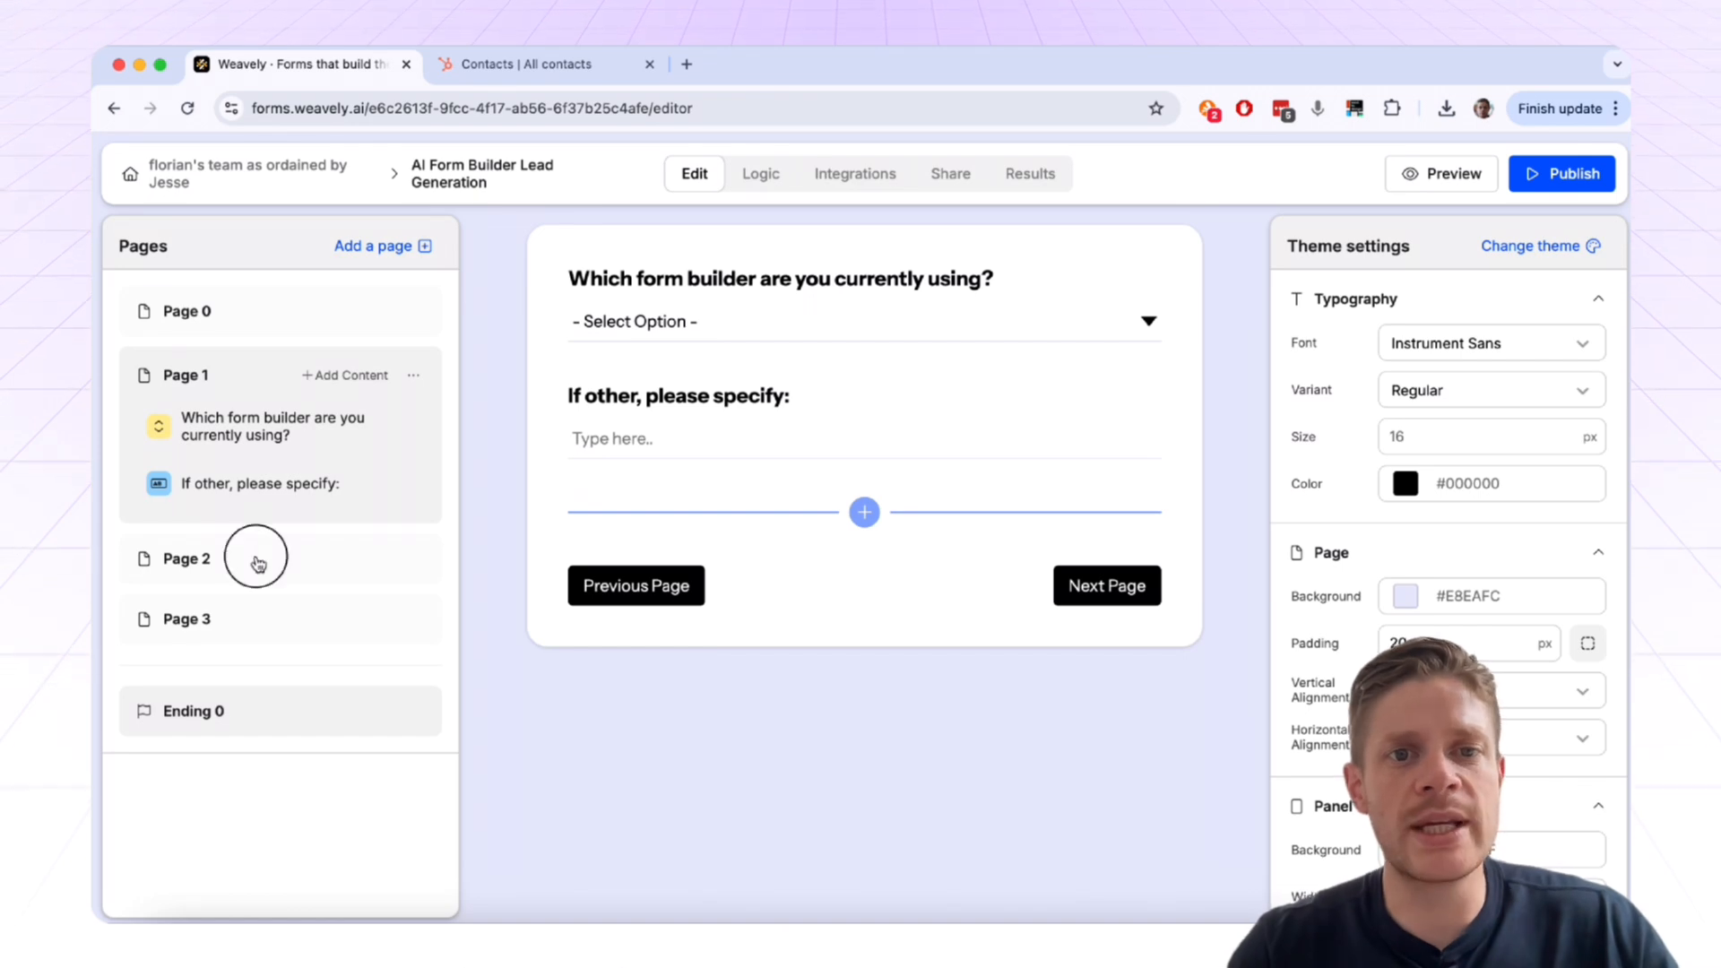
pyautogui.click(271, 647)
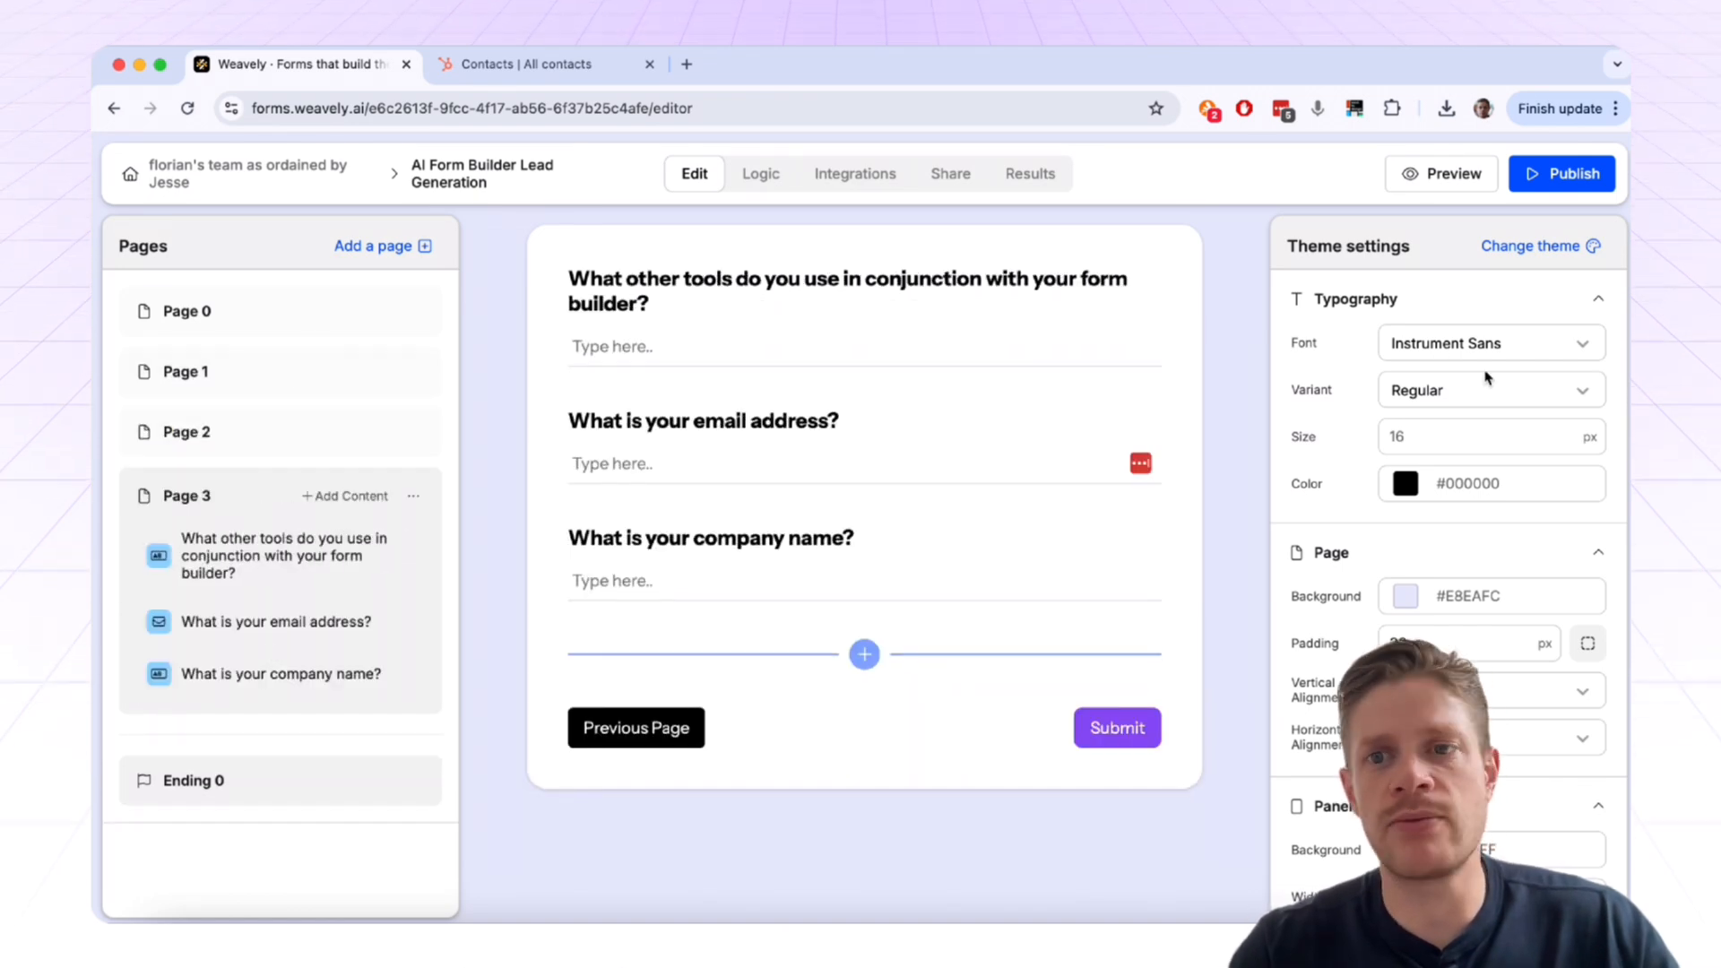
pyautogui.click(238, 311)
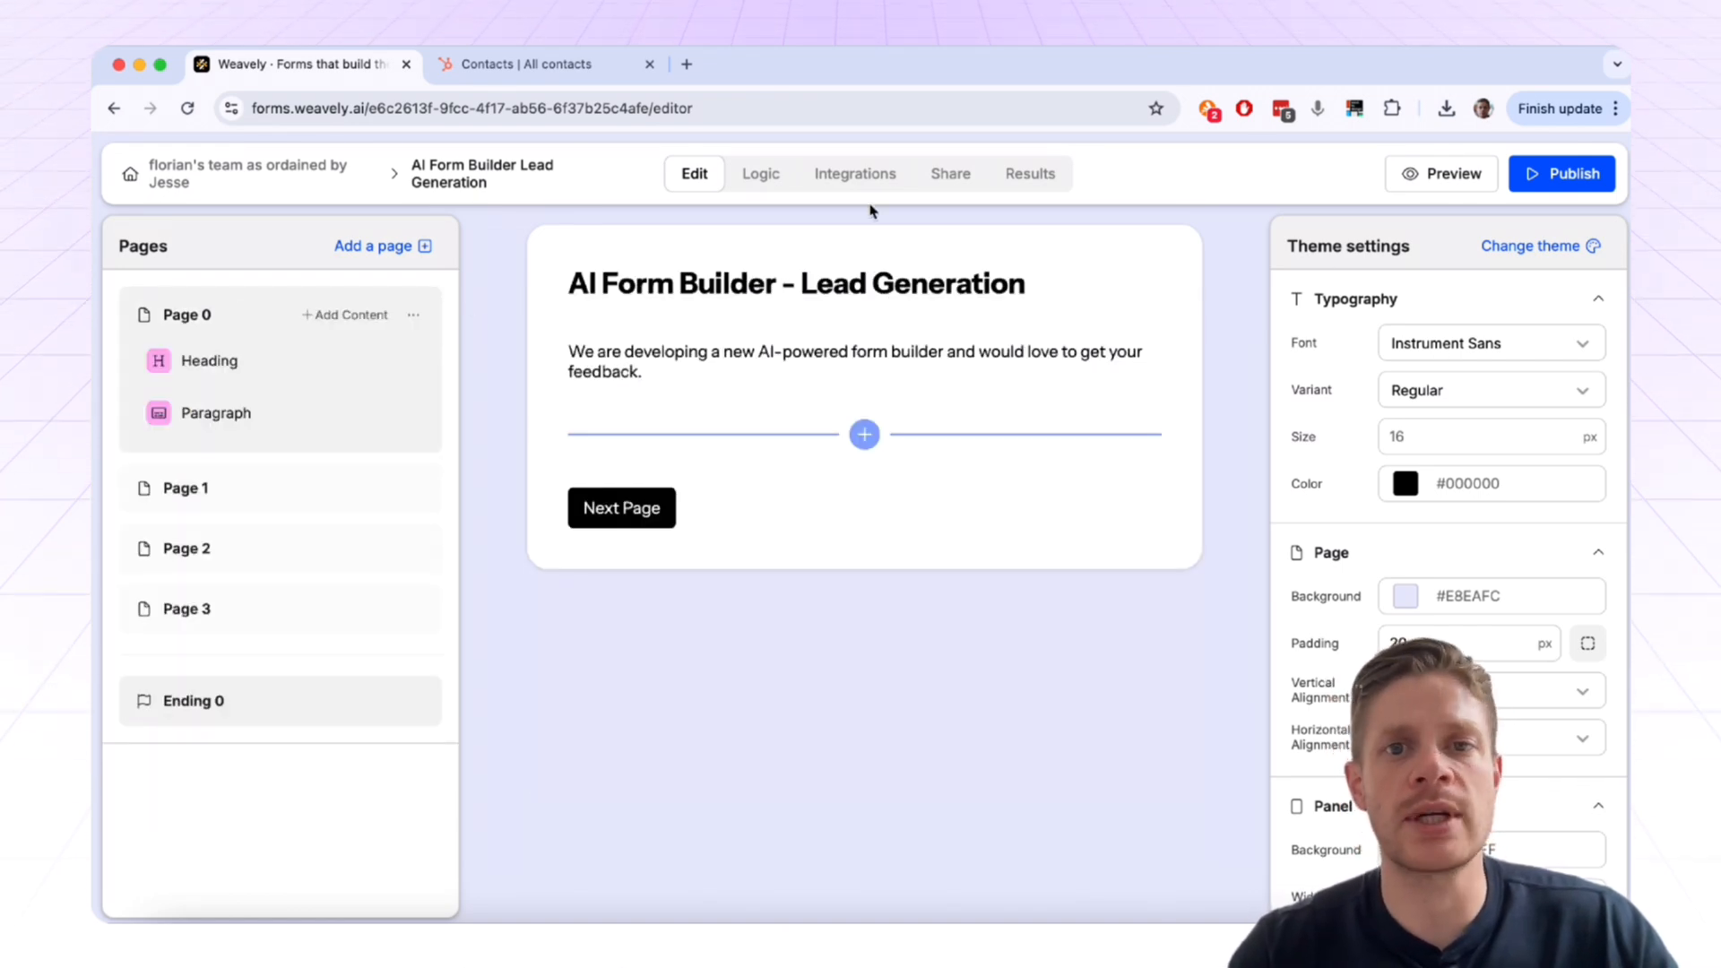
pyautogui.click(850, 177)
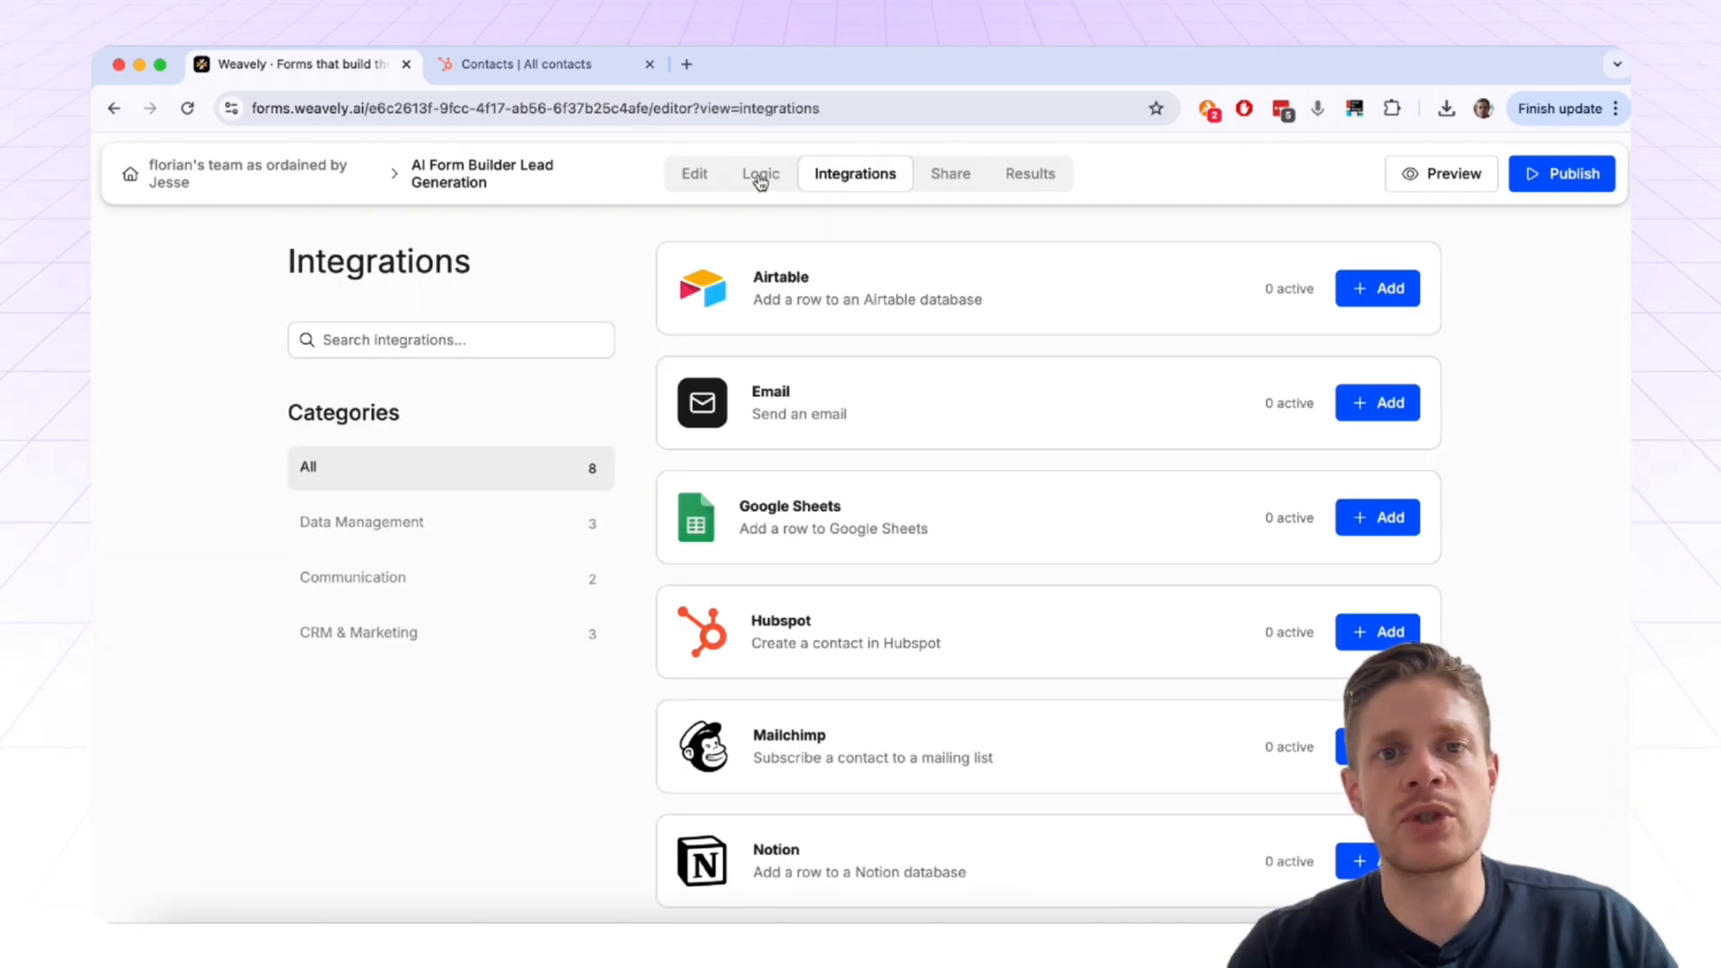
# Step: Add the Hubspot integration and authorize Weavely on the selected HubSpot account
pyautogui.click(761, 180)
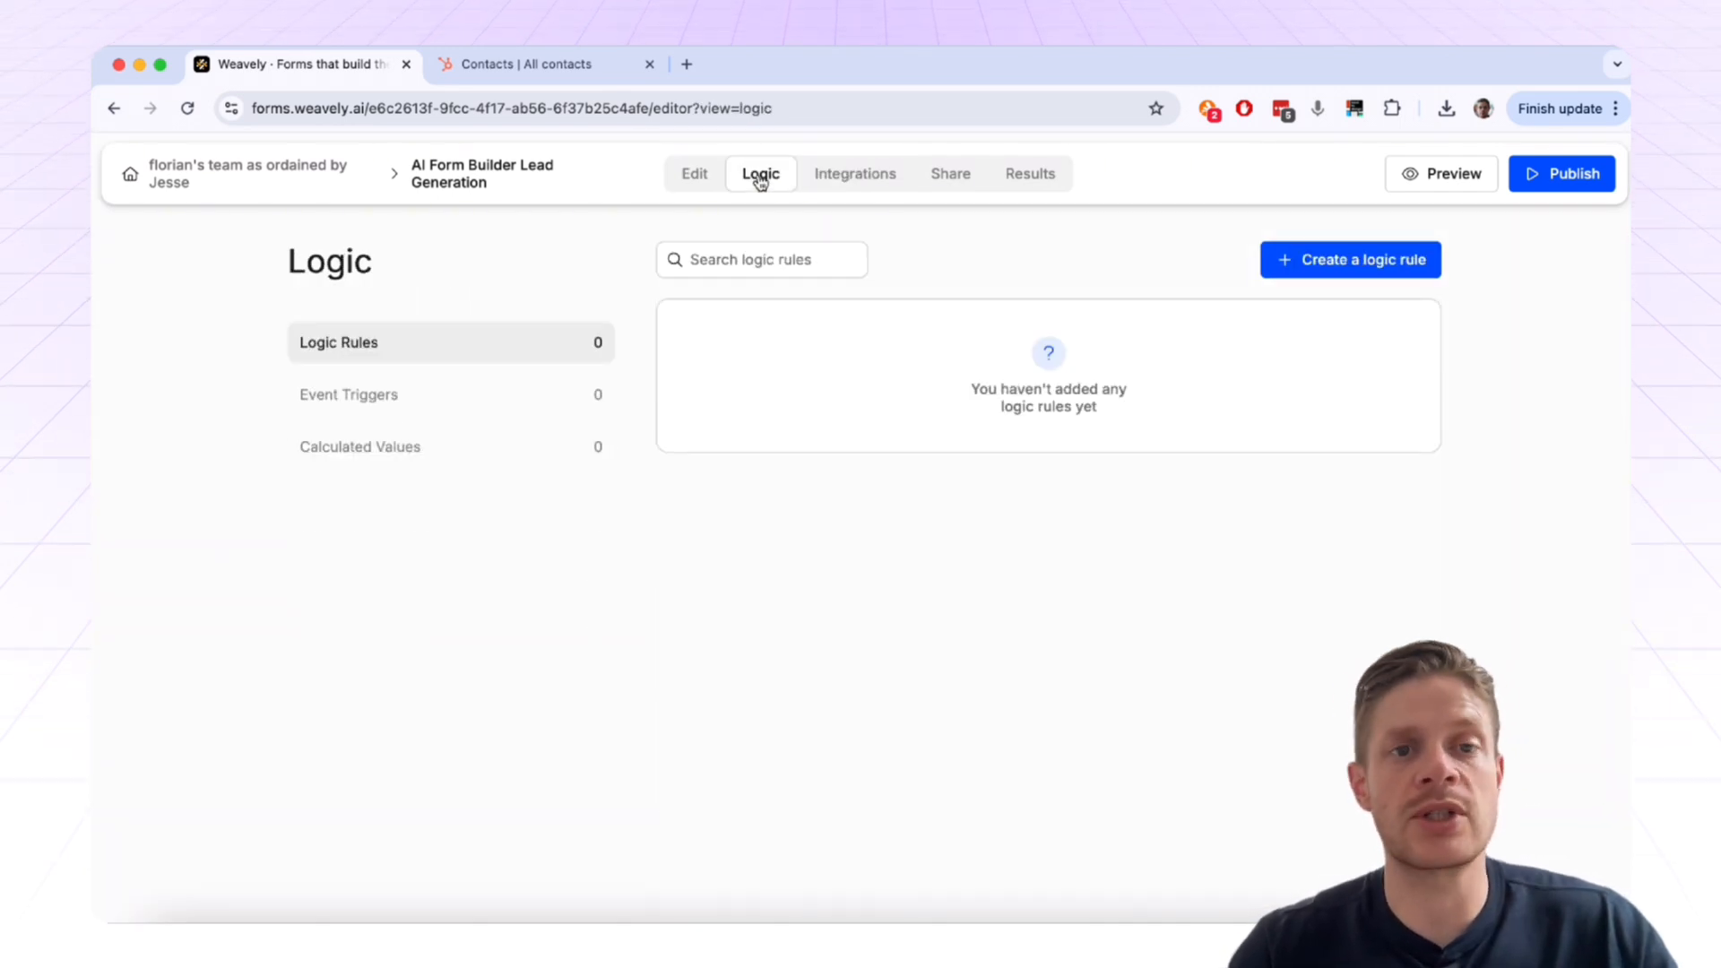
pyautogui.click(841, 184)
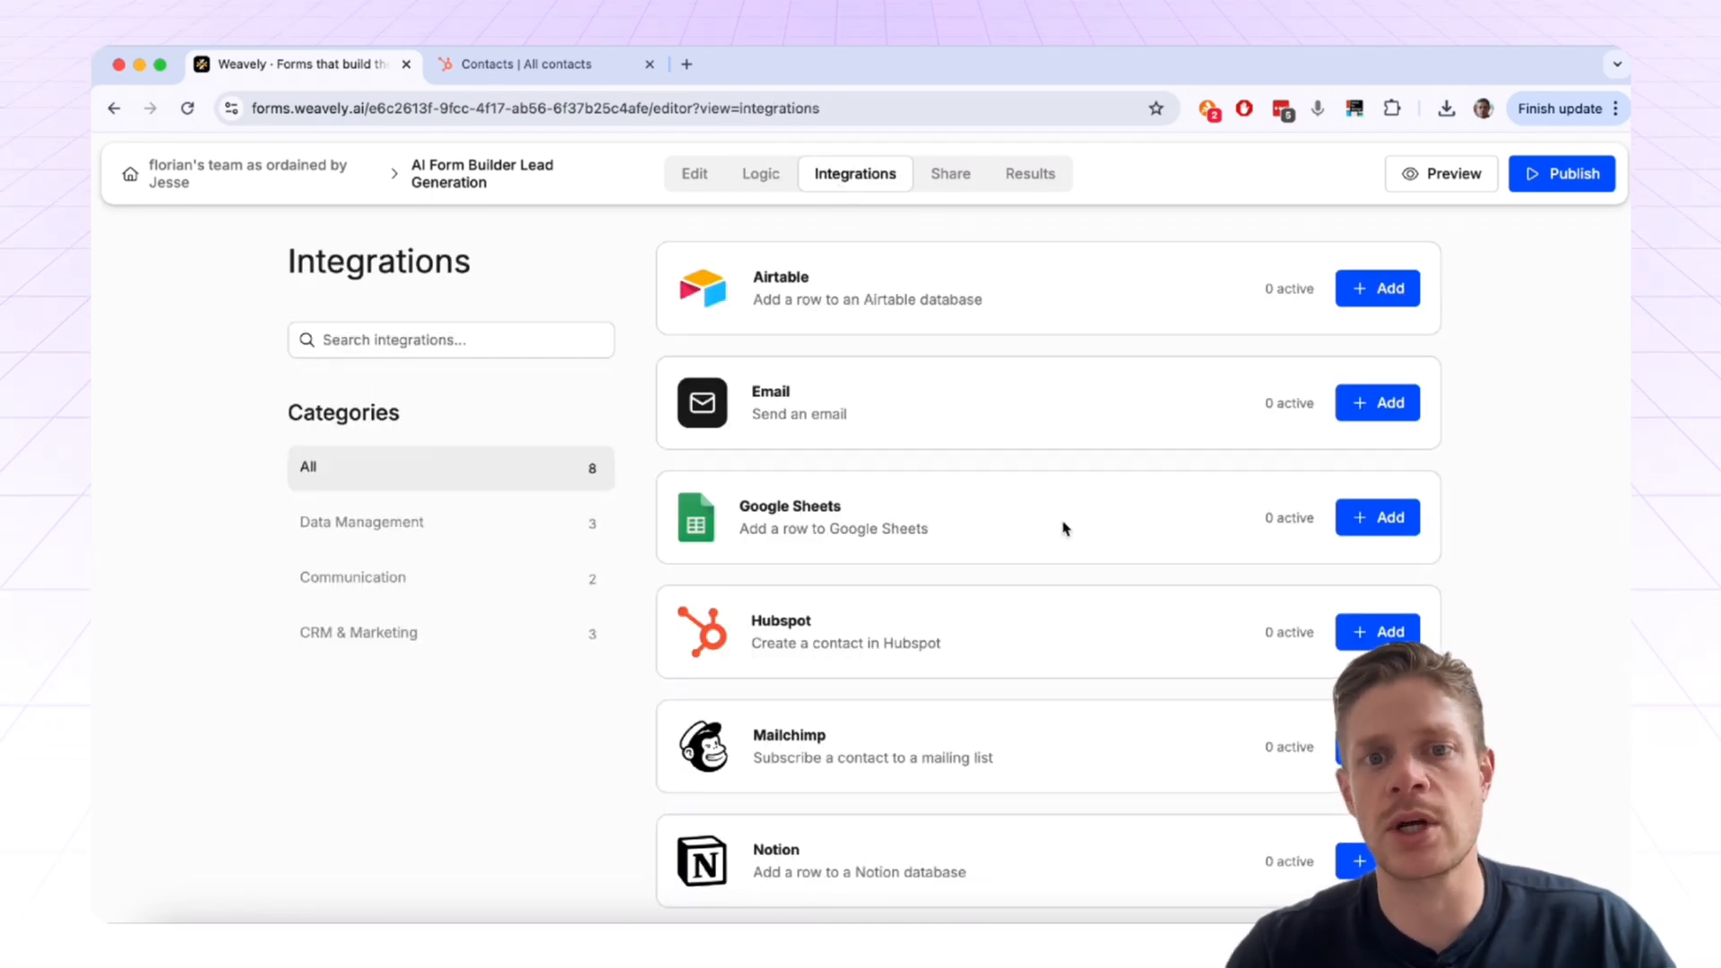
pyautogui.scroll(-1, 1064, 526)
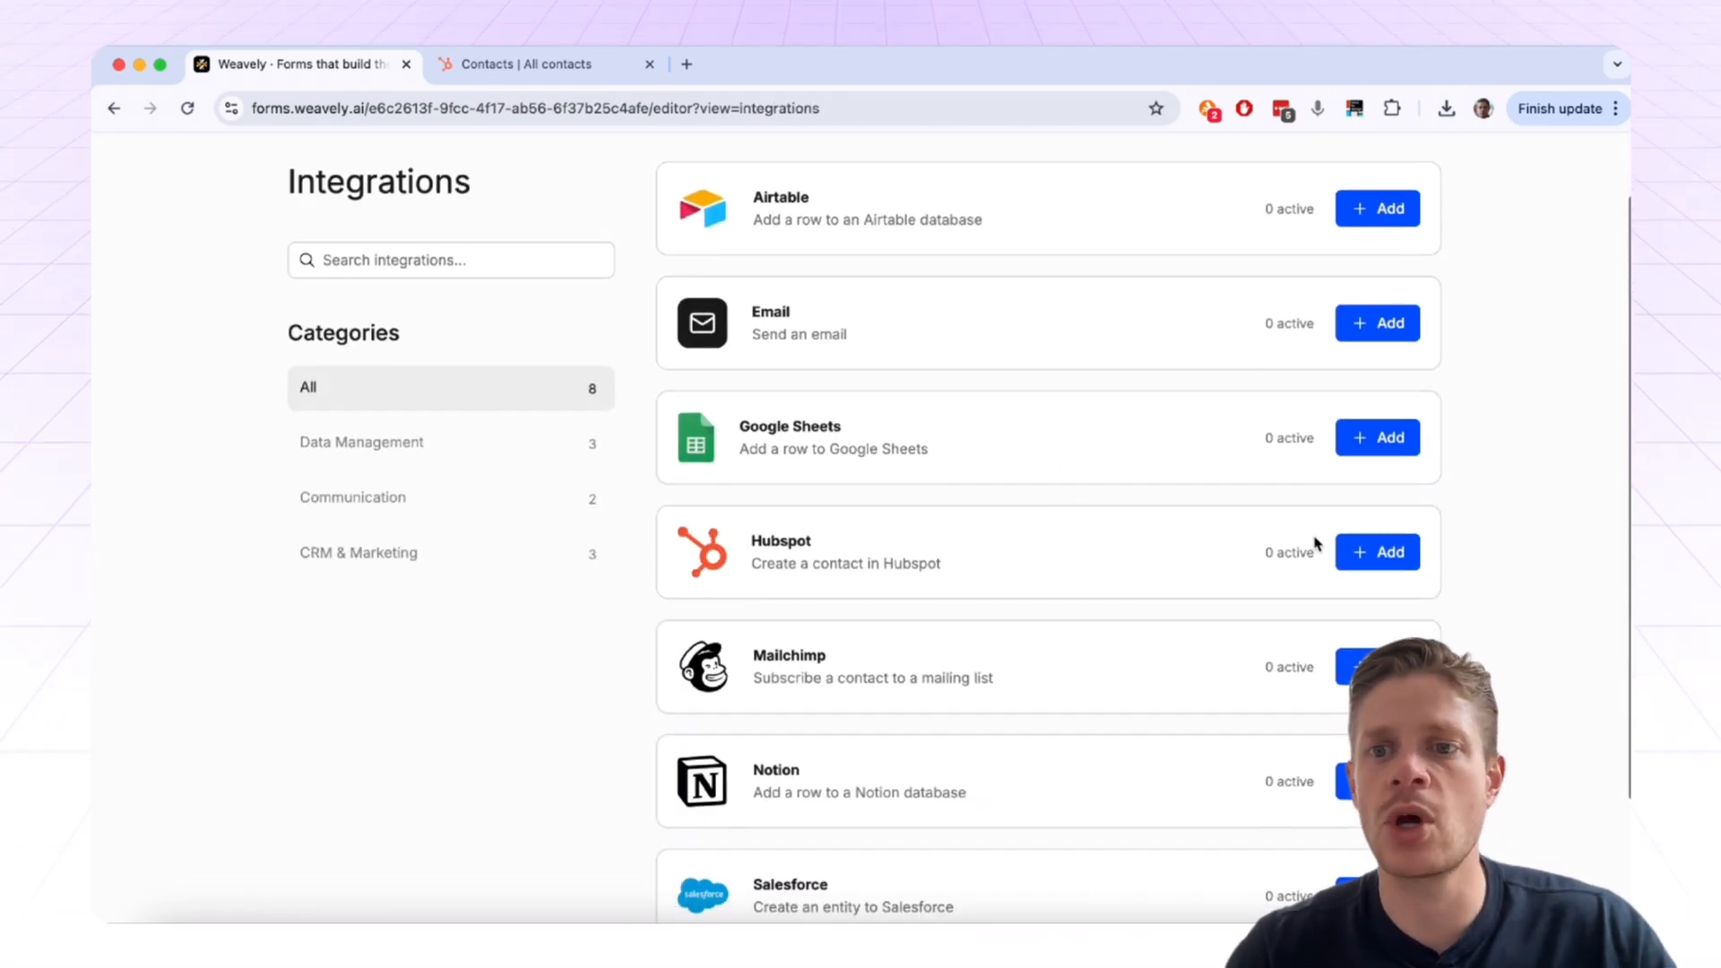
pyautogui.click(1364, 562)
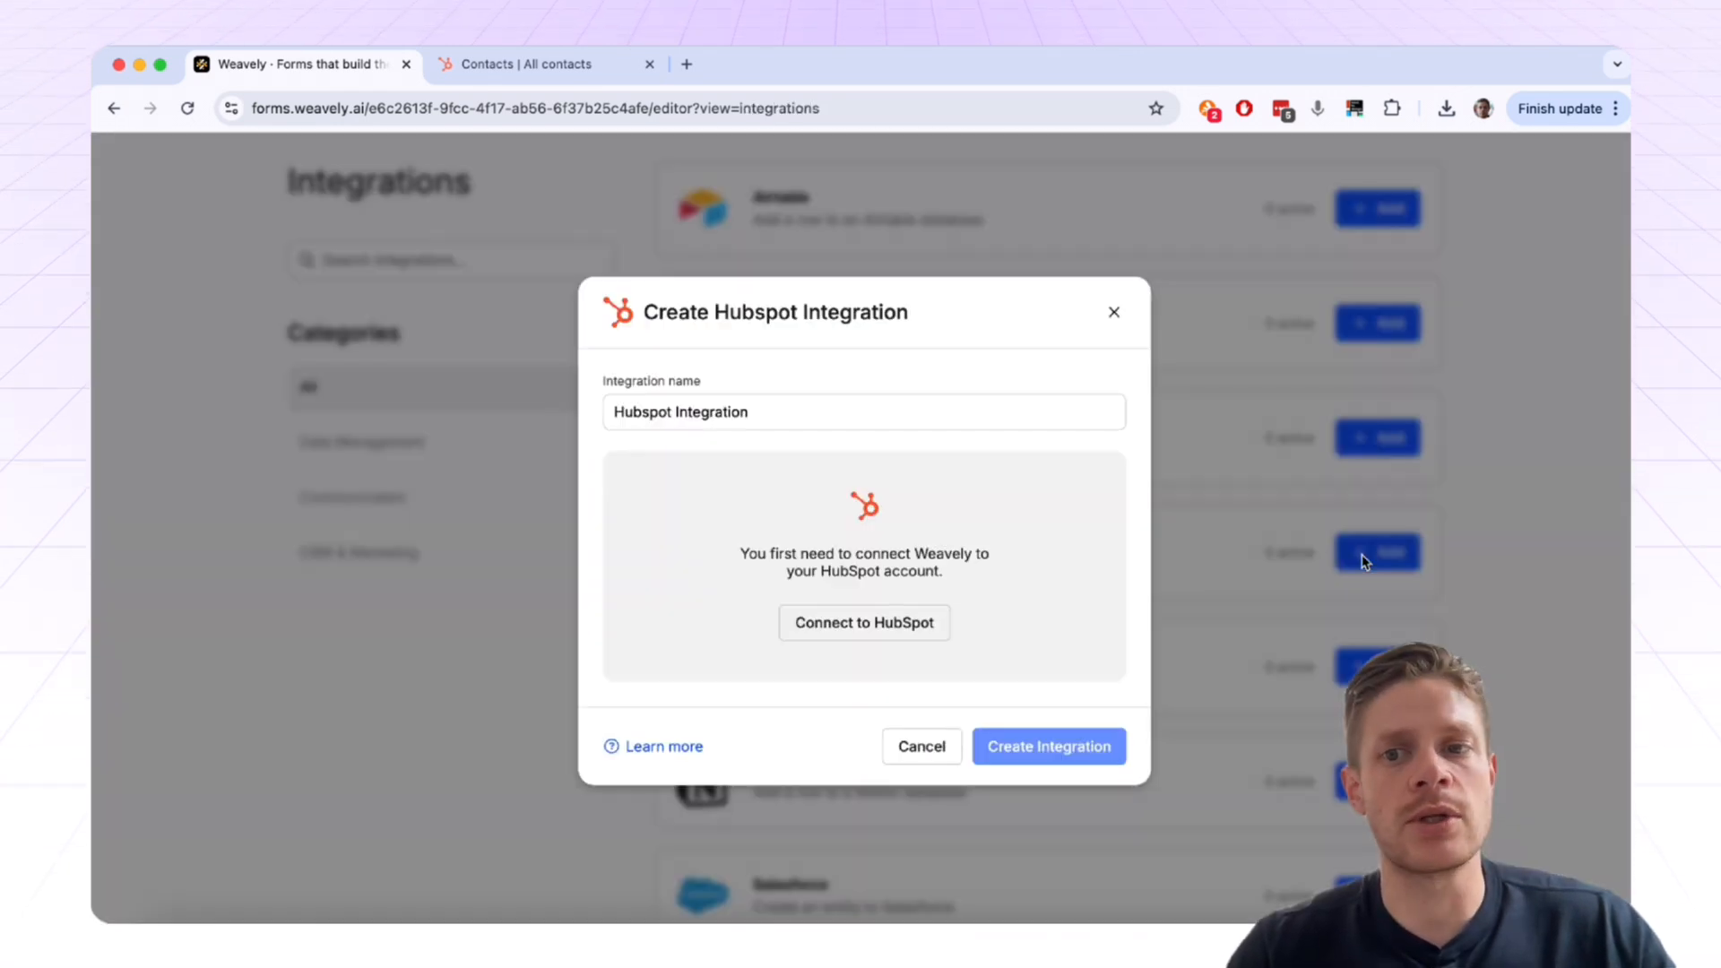
pyautogui.click(851, 631)
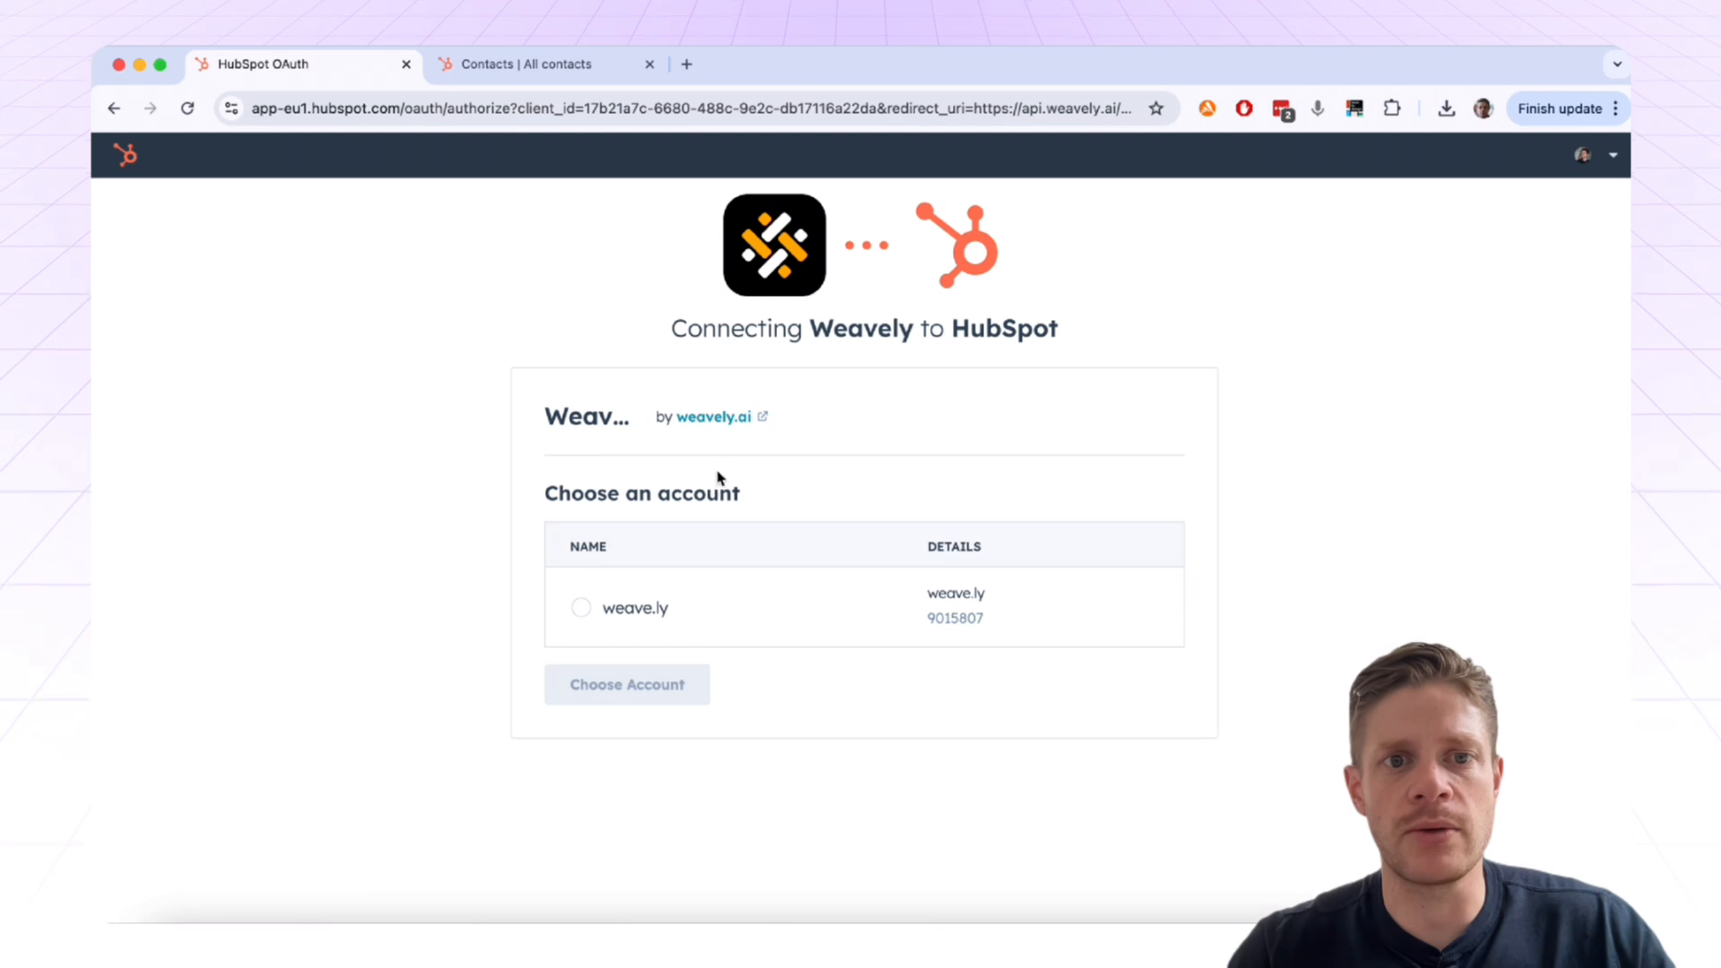
pyautogui.click(618, 617)
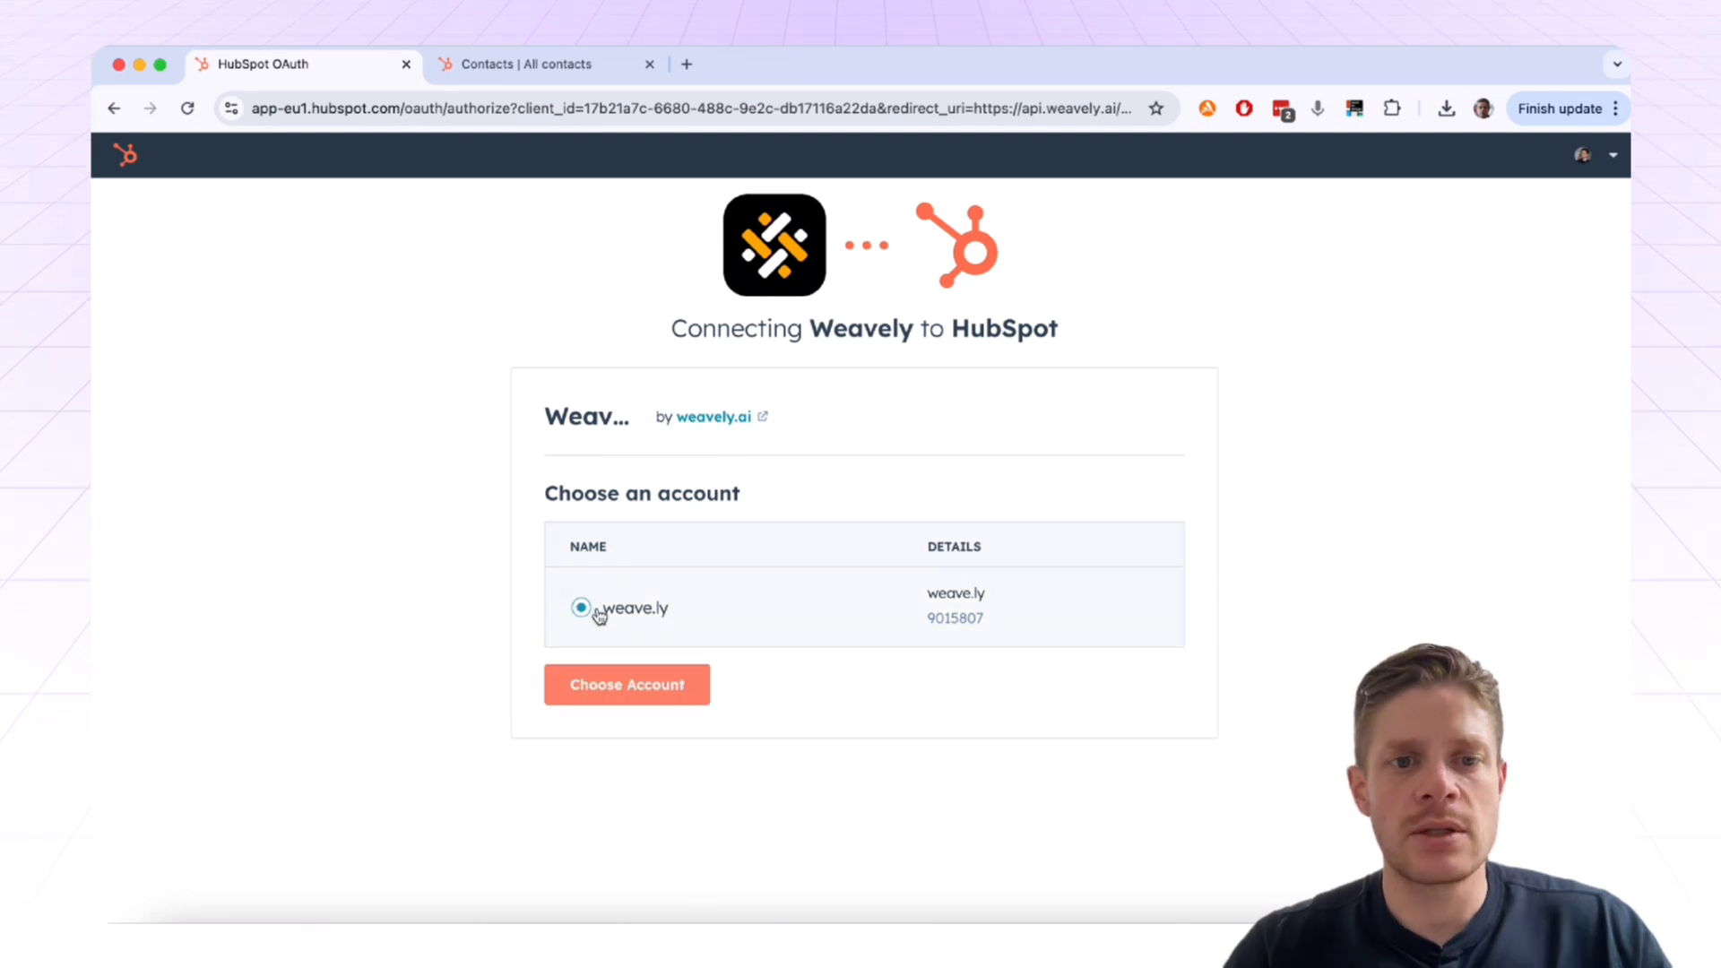
pyautogui.click(673, 685)
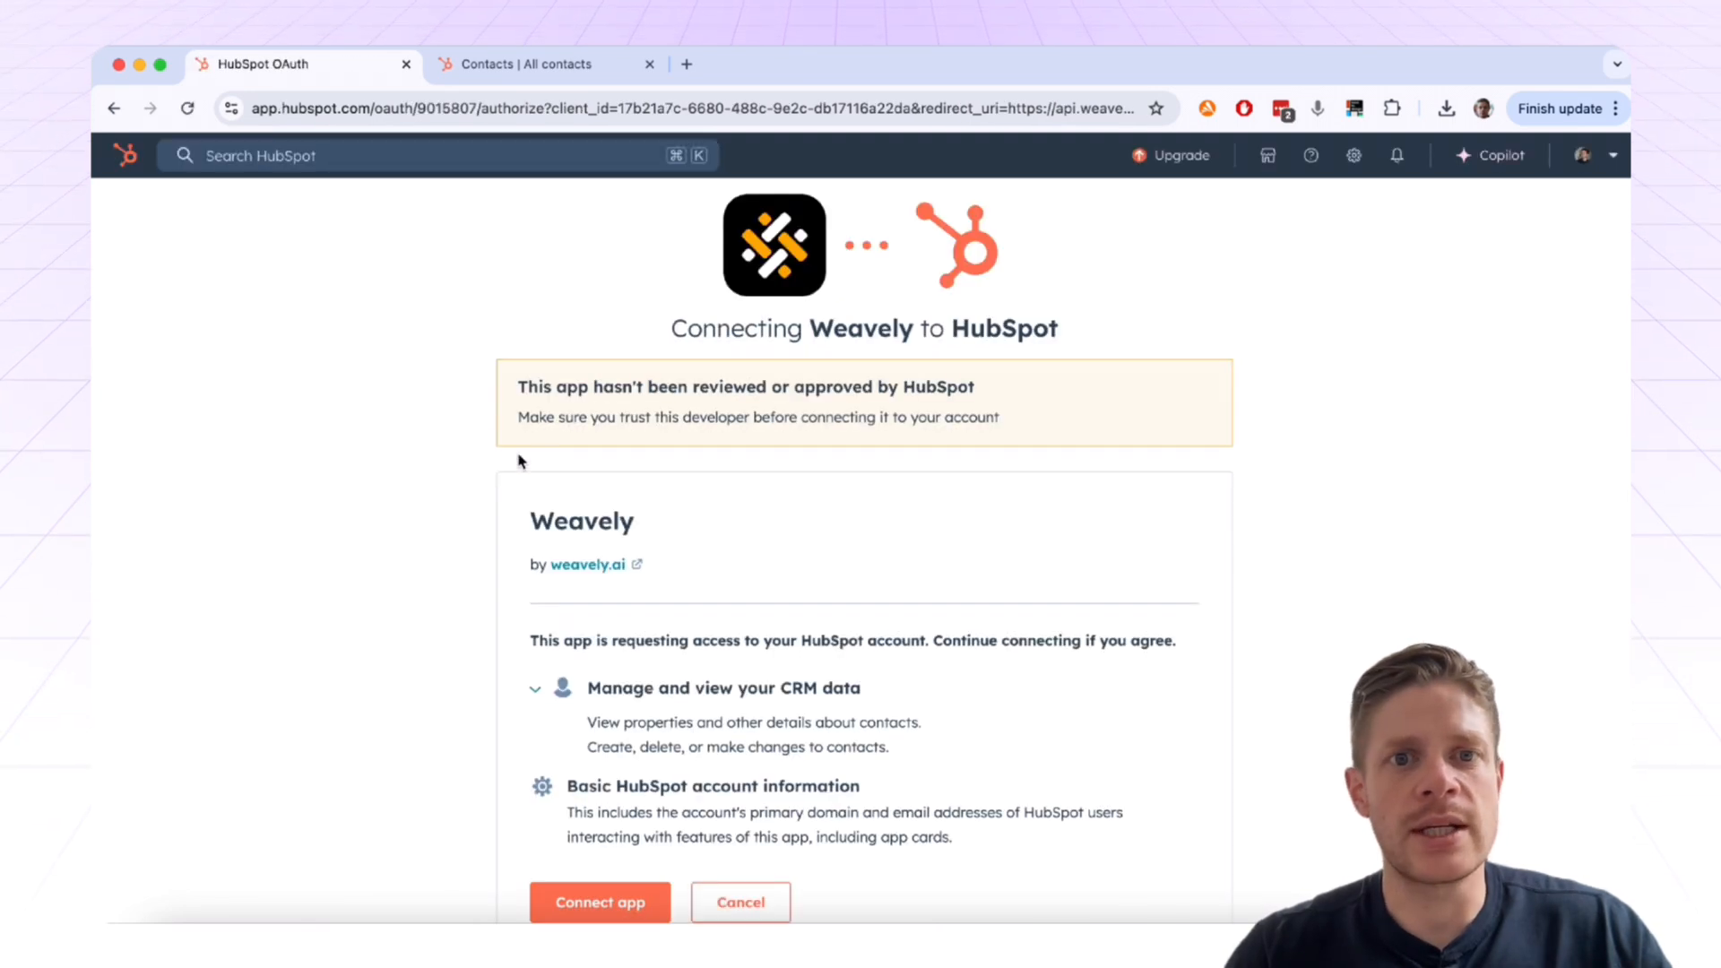
pyautogui.scroll(-2, 750, 634)
pyautogui.click(622, 851)
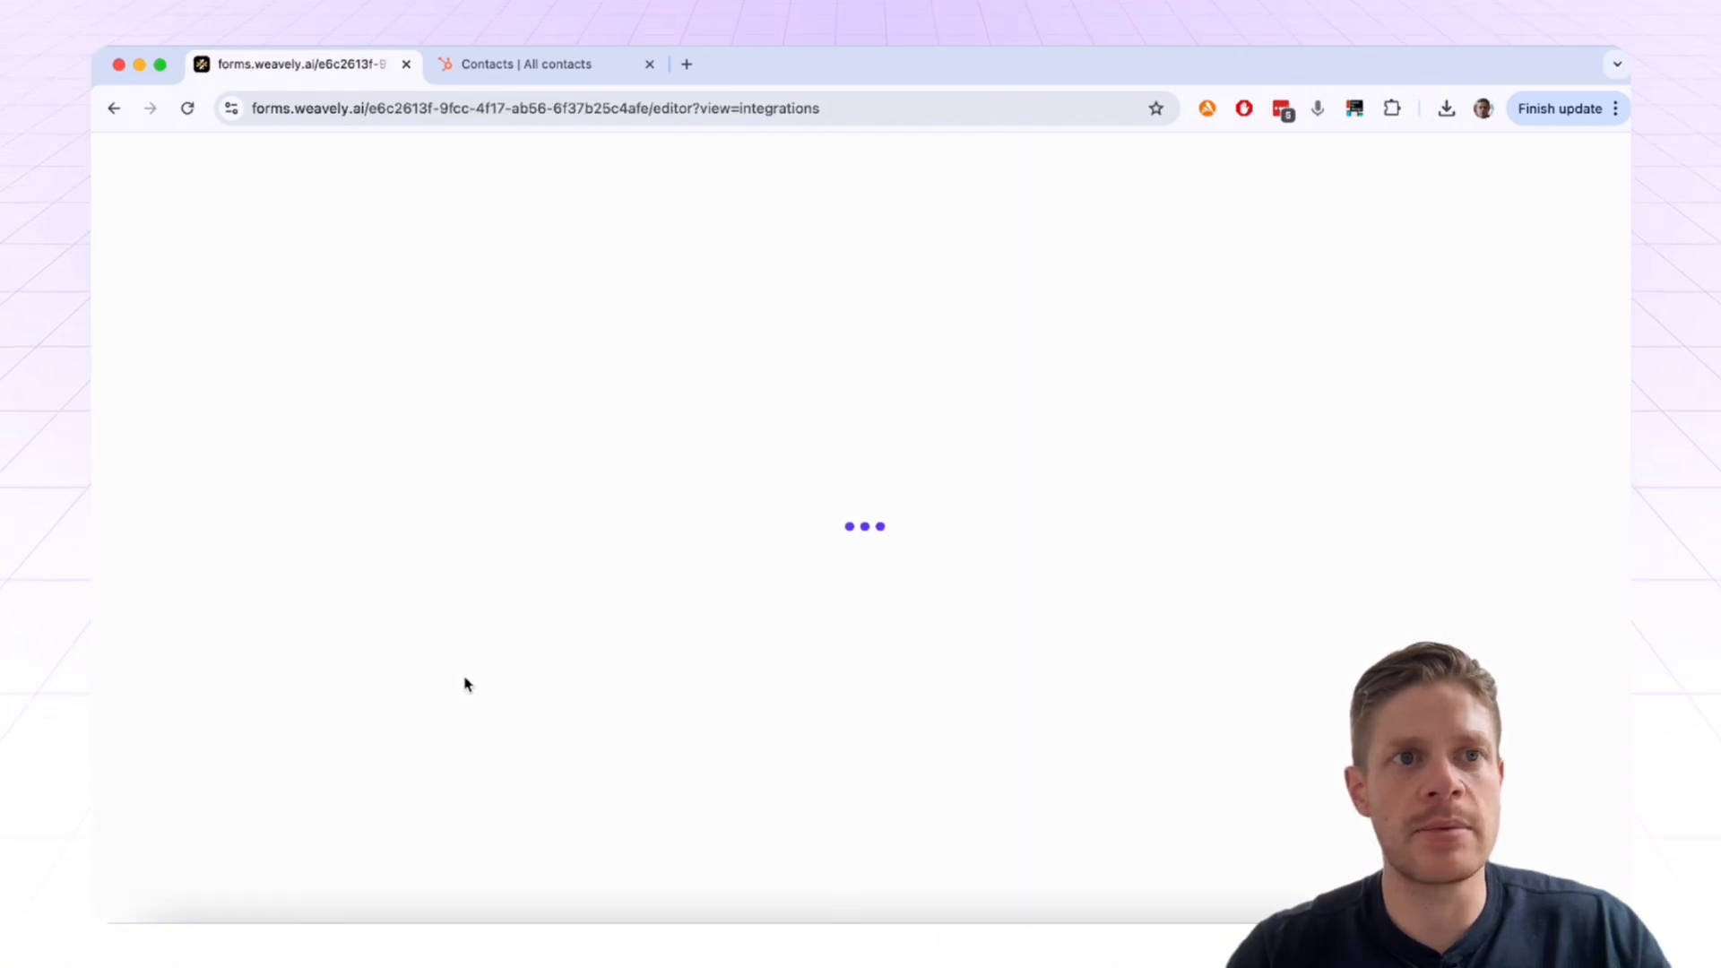
# Step: Start a HubSpot integration and map the first name question to First Name
pyautogui.scroll(-2, 1025, 622)
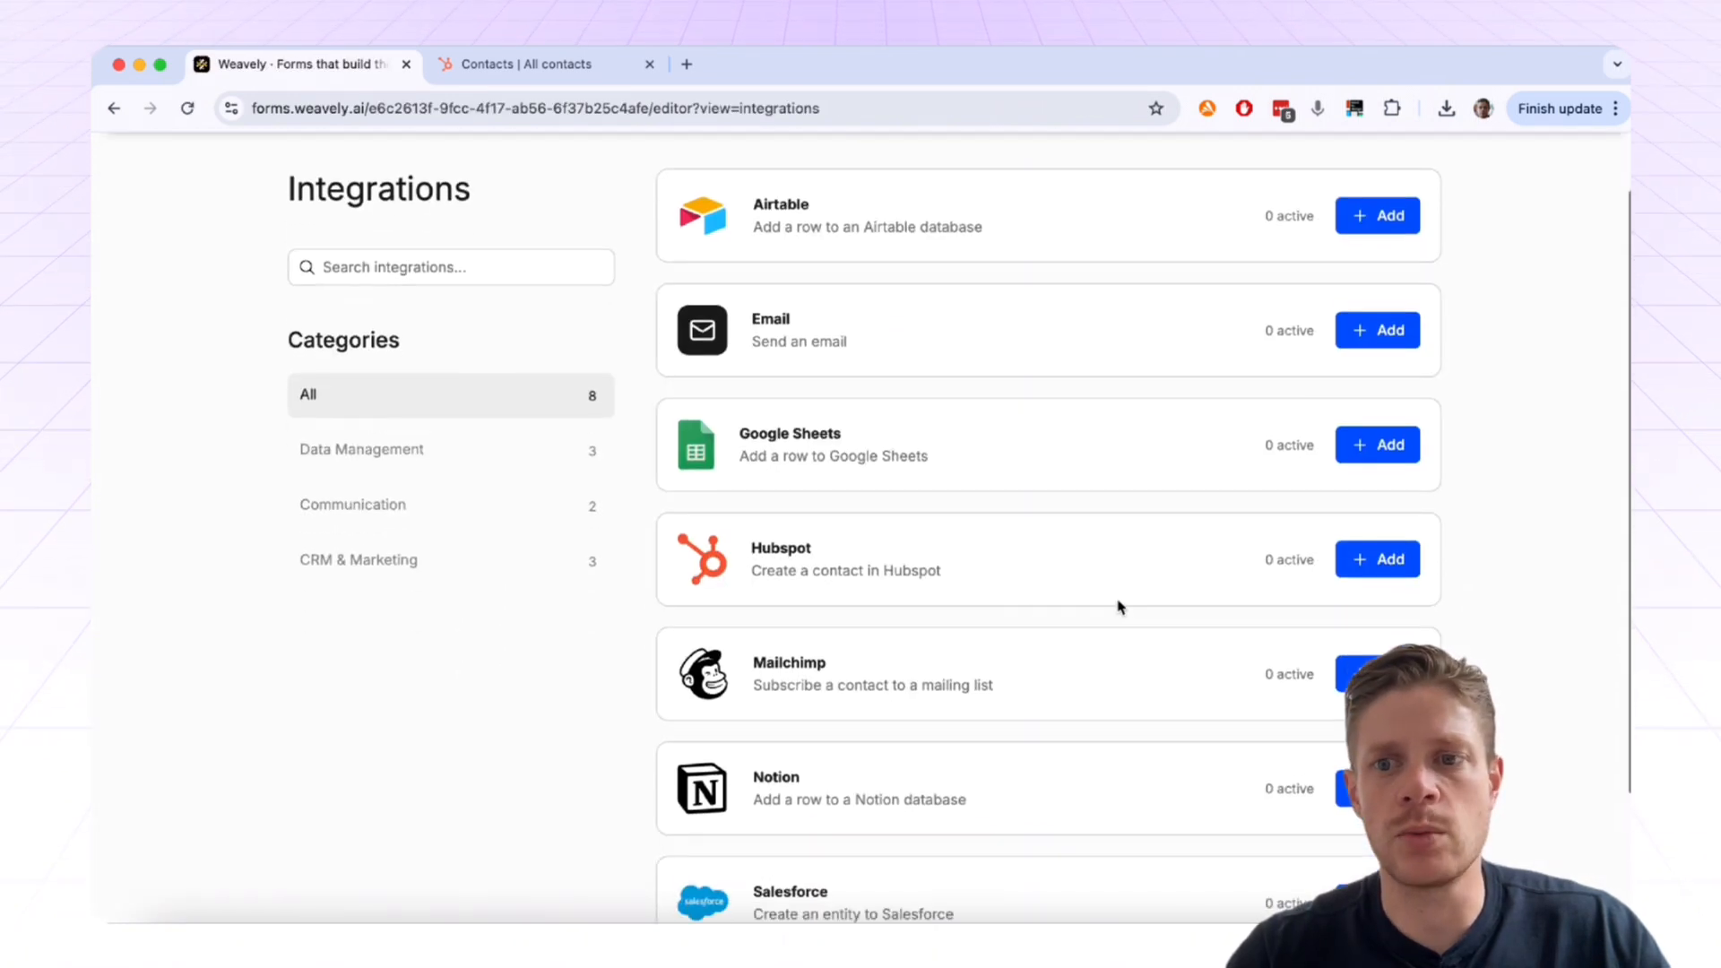
pyautogui.click(1360, 562)
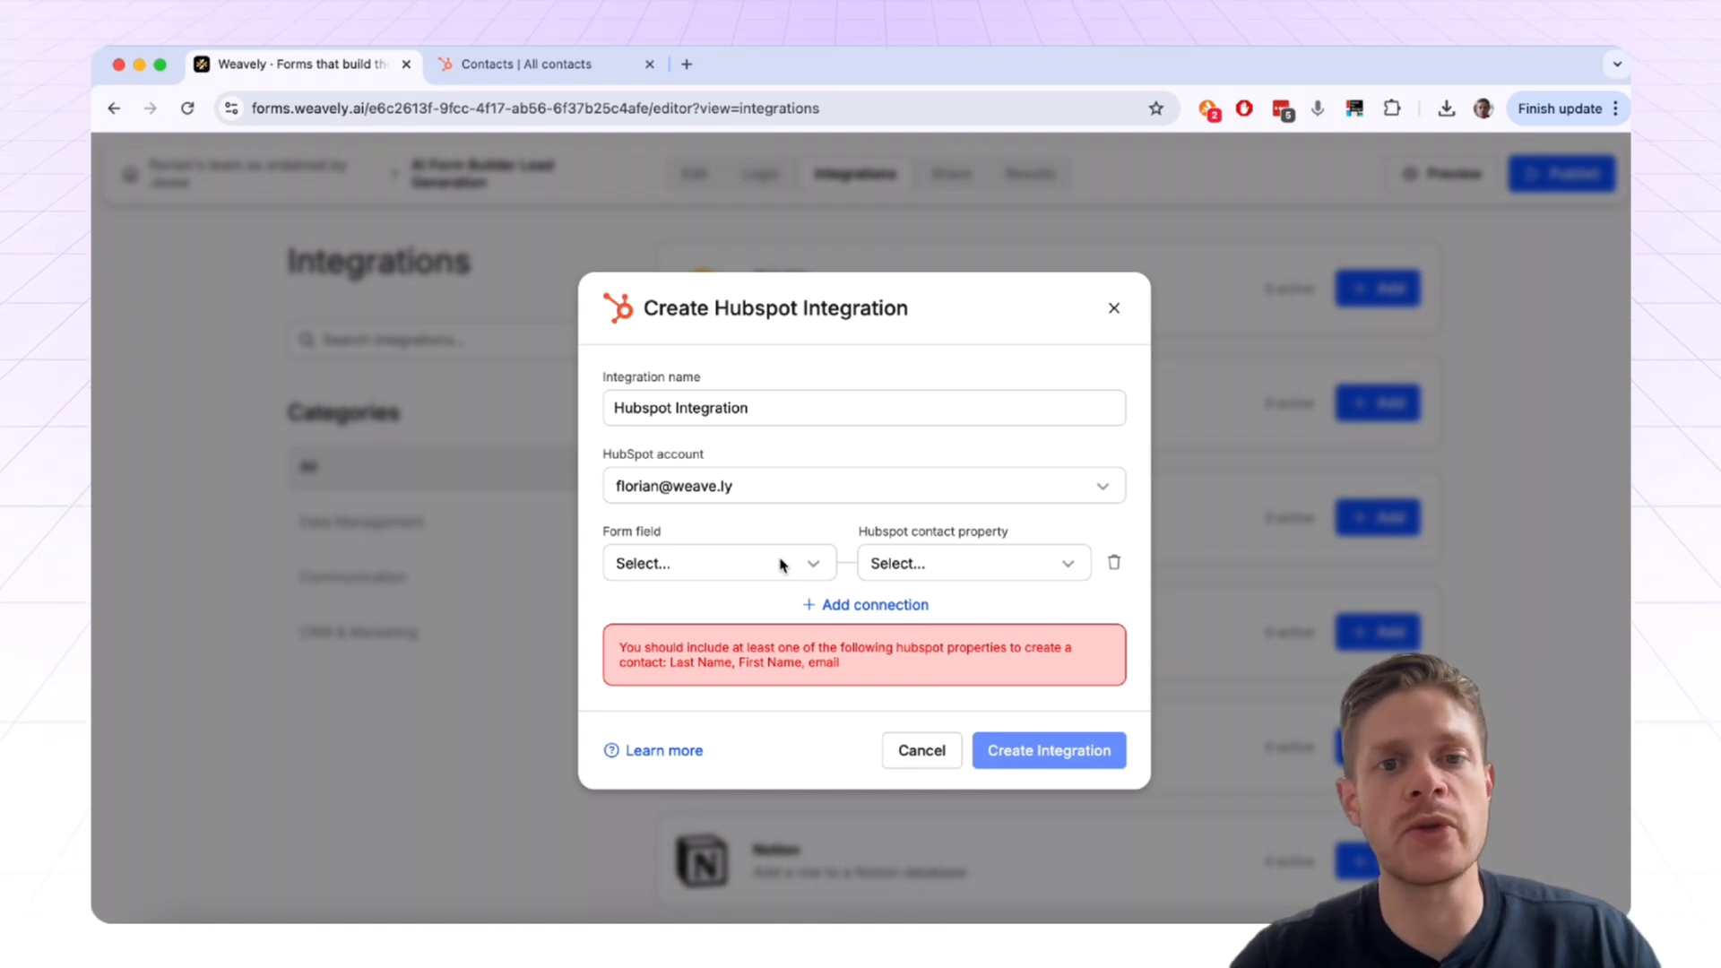
pyautogui.click(780, 564)
pyautogui.scroll(-1, 767, 713)
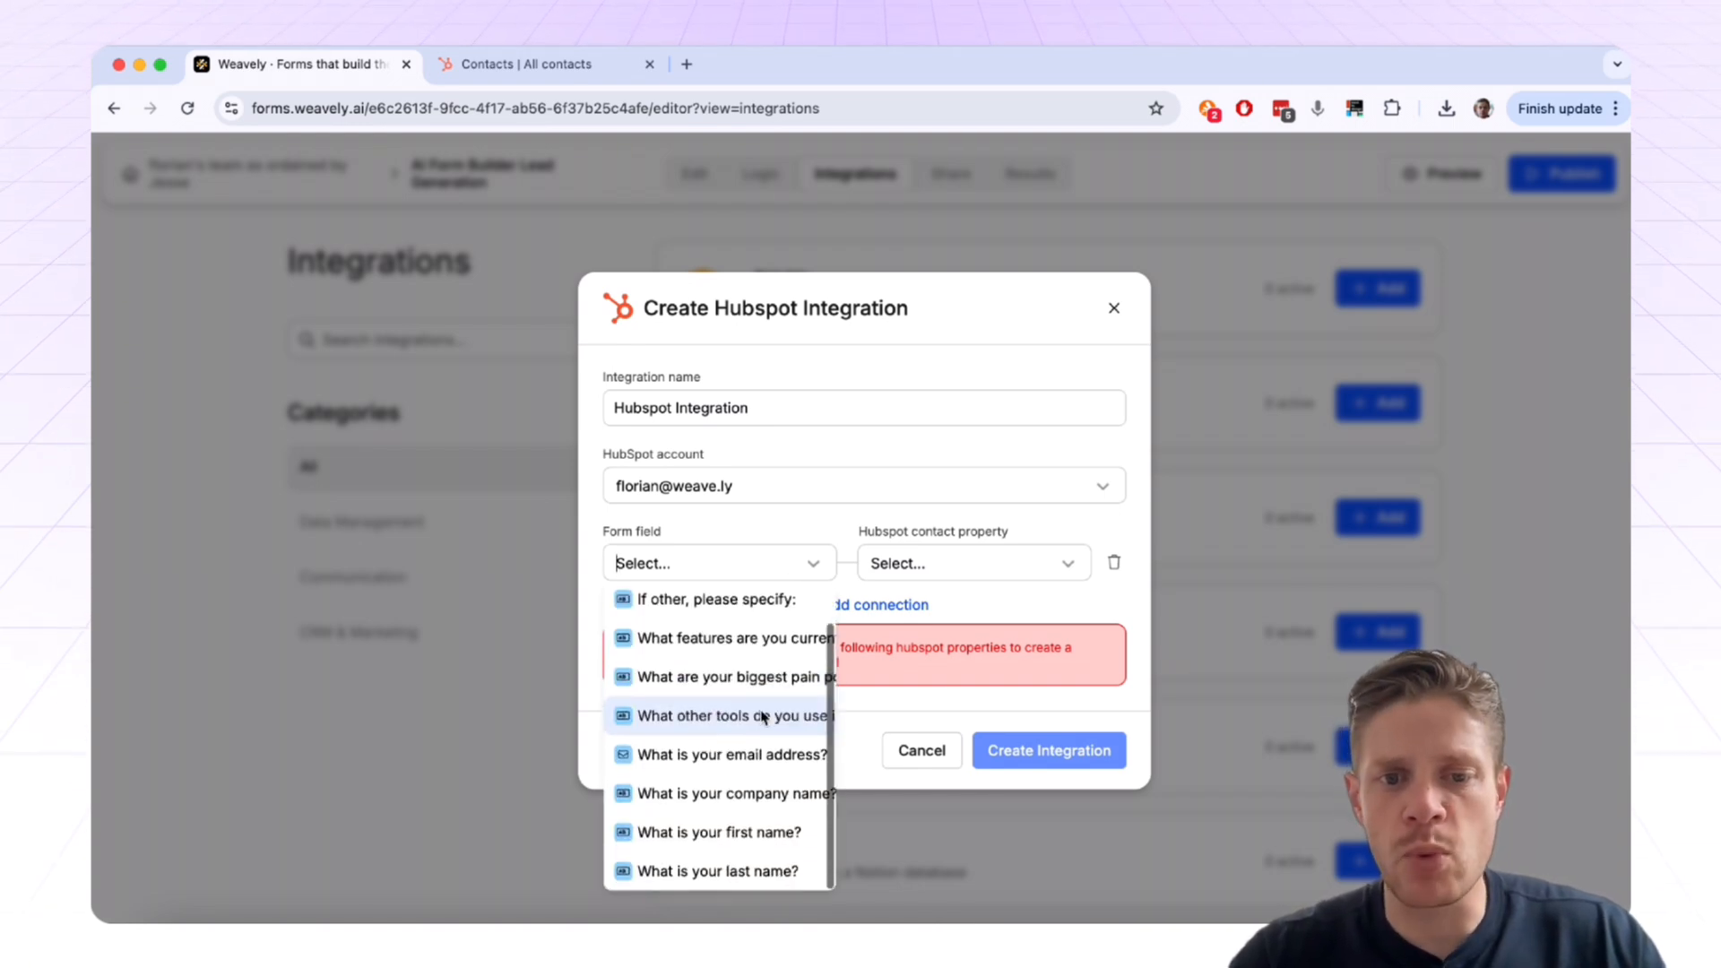
pyautogui.click(719, 832)
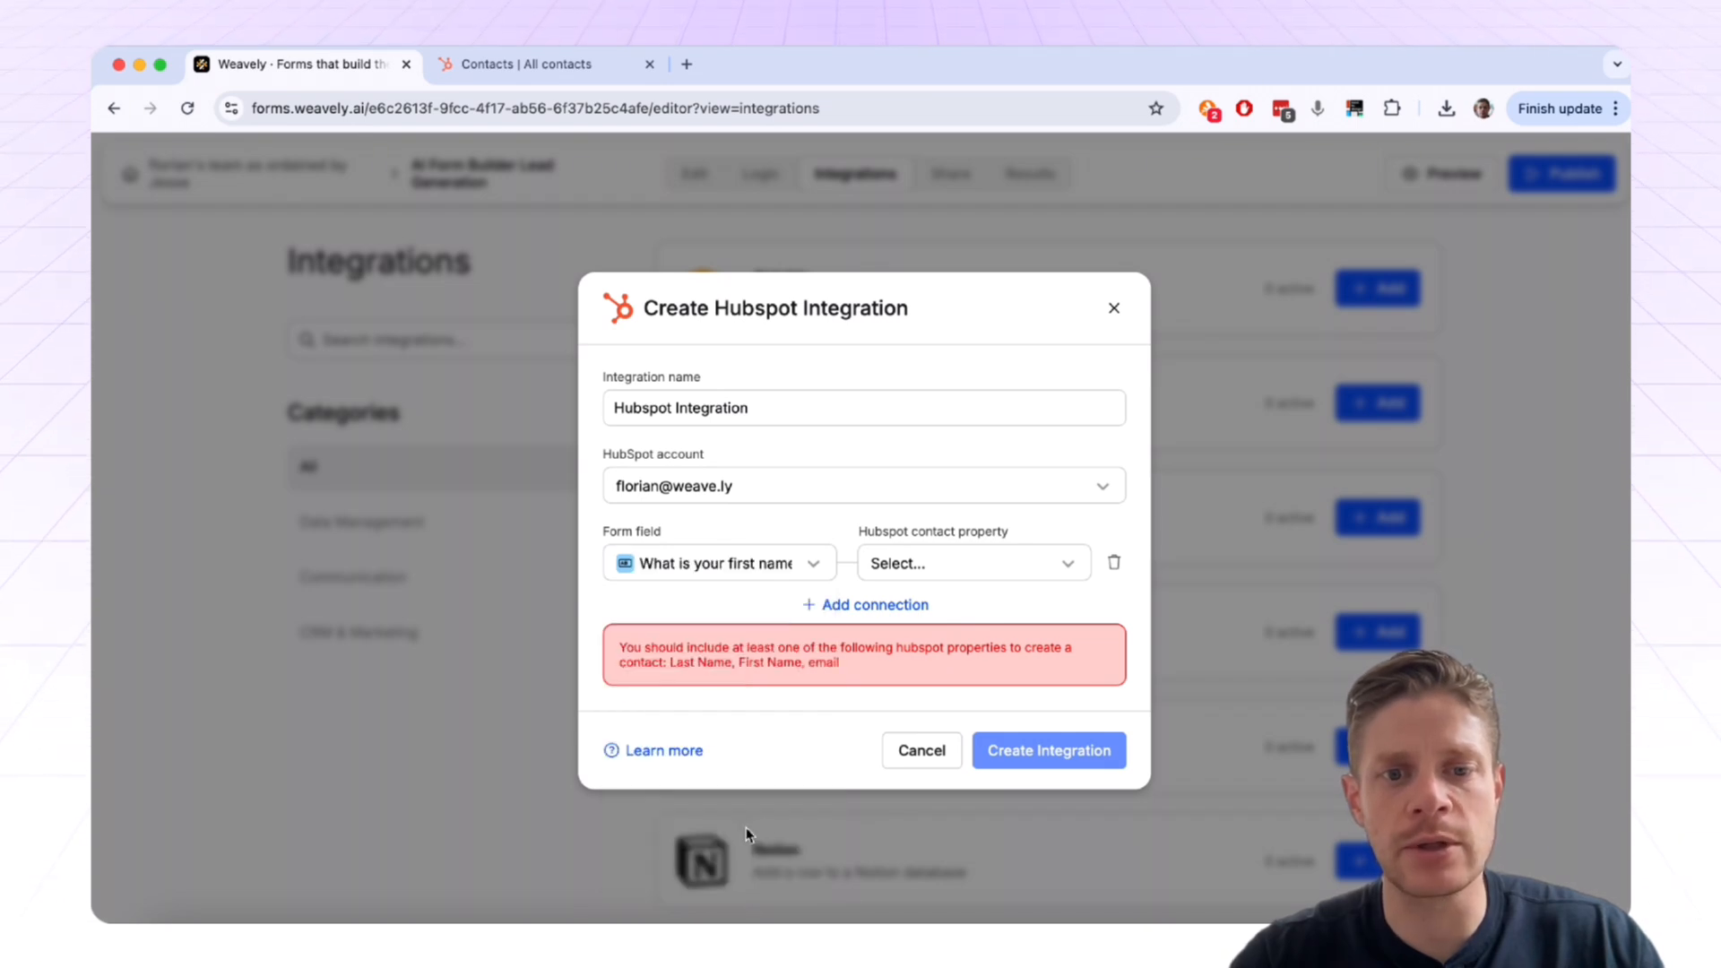
pyautogui.click(982, 572)
pyautogui.write('first')
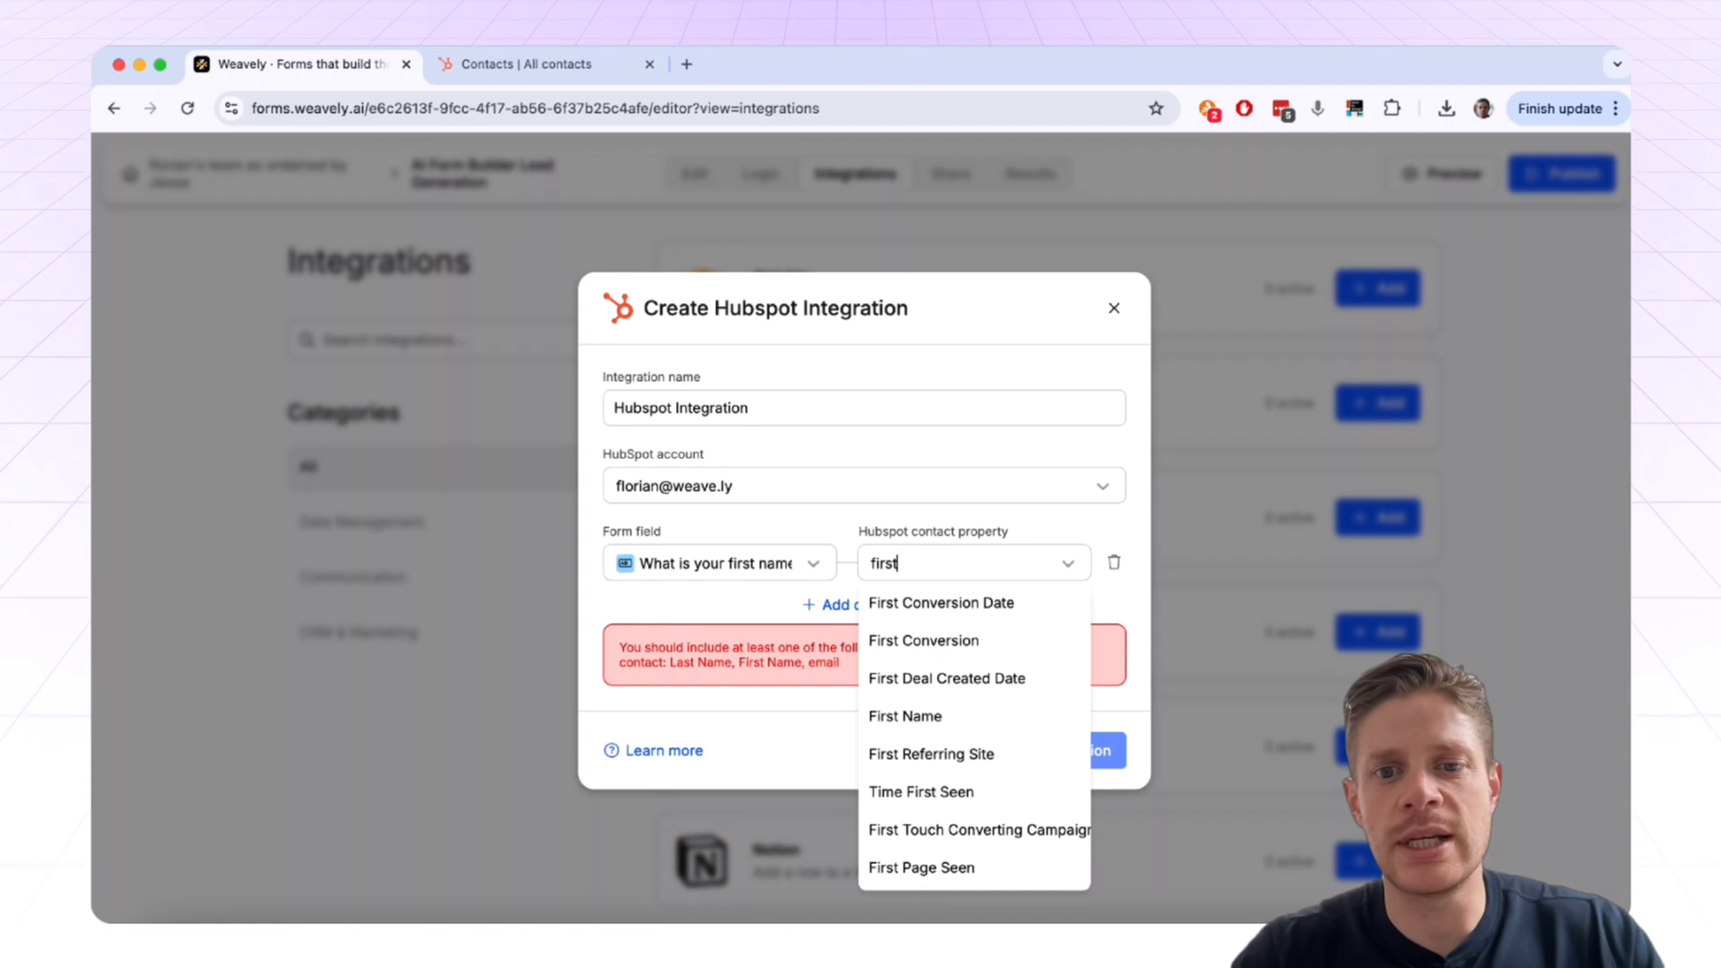
pyautogui.click(982, 708)
# Step: Add a second mapping from the last name question to HubSpot's Last Name
pyautogui.click(866, 641)
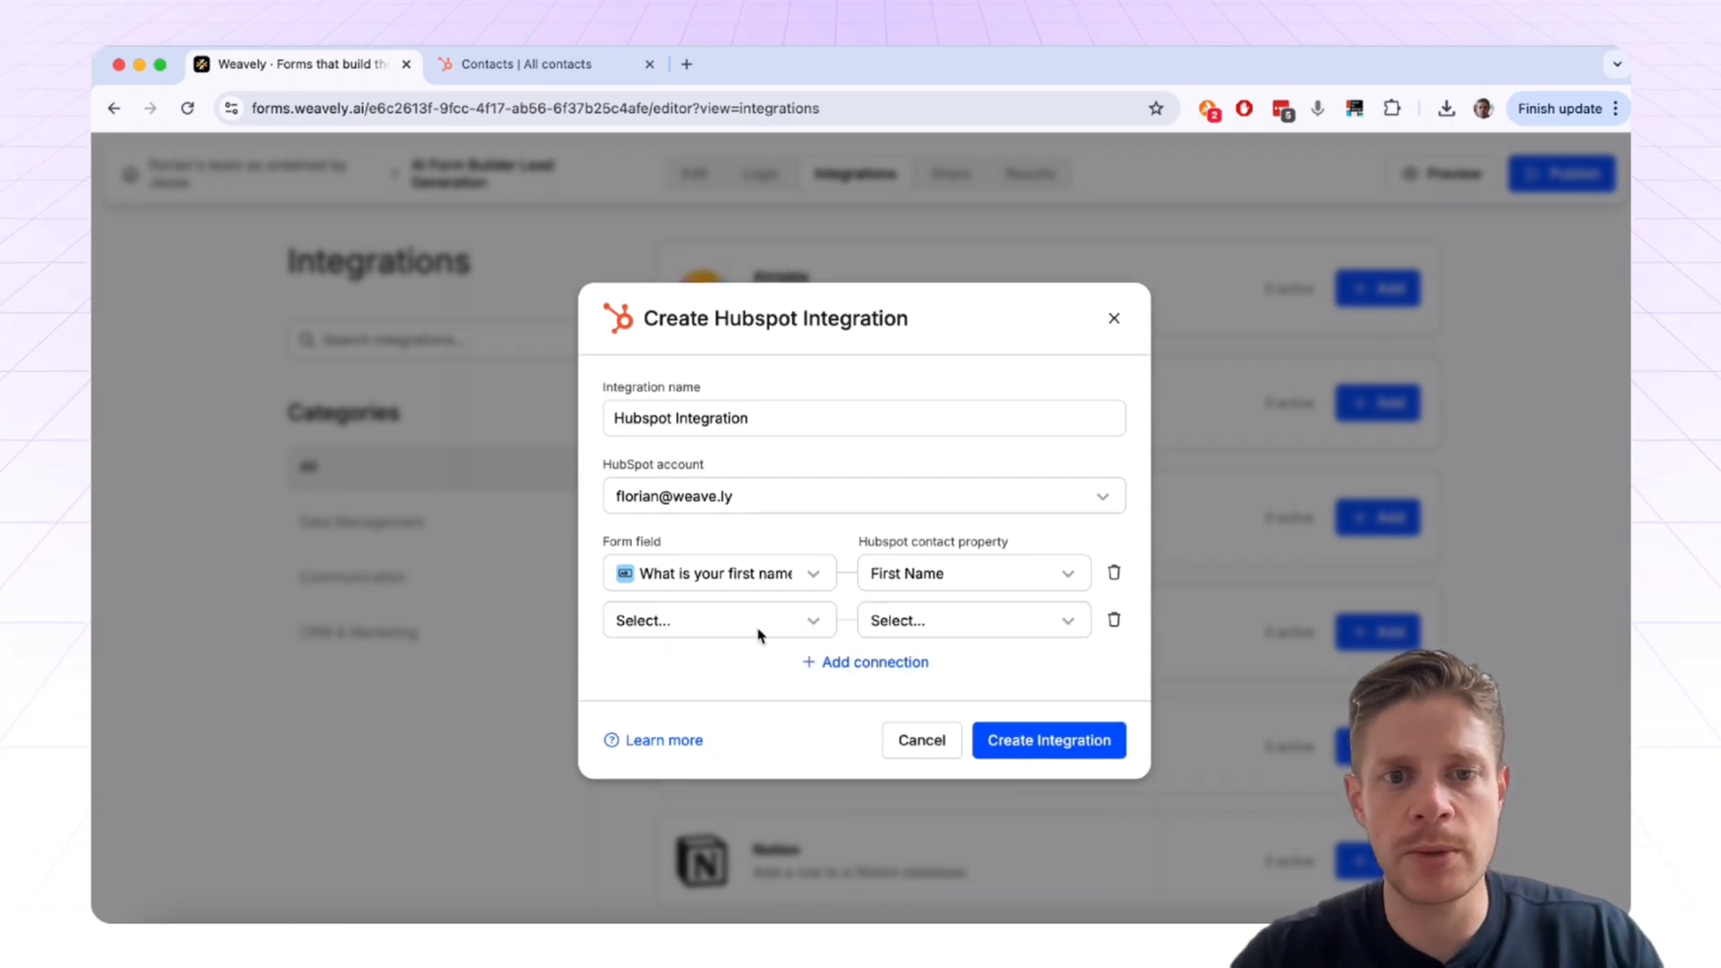
pyautogui.click(757, 625)
pyautogui.scroll(-2, 739, 747)
pyautogui.click(740, 907)
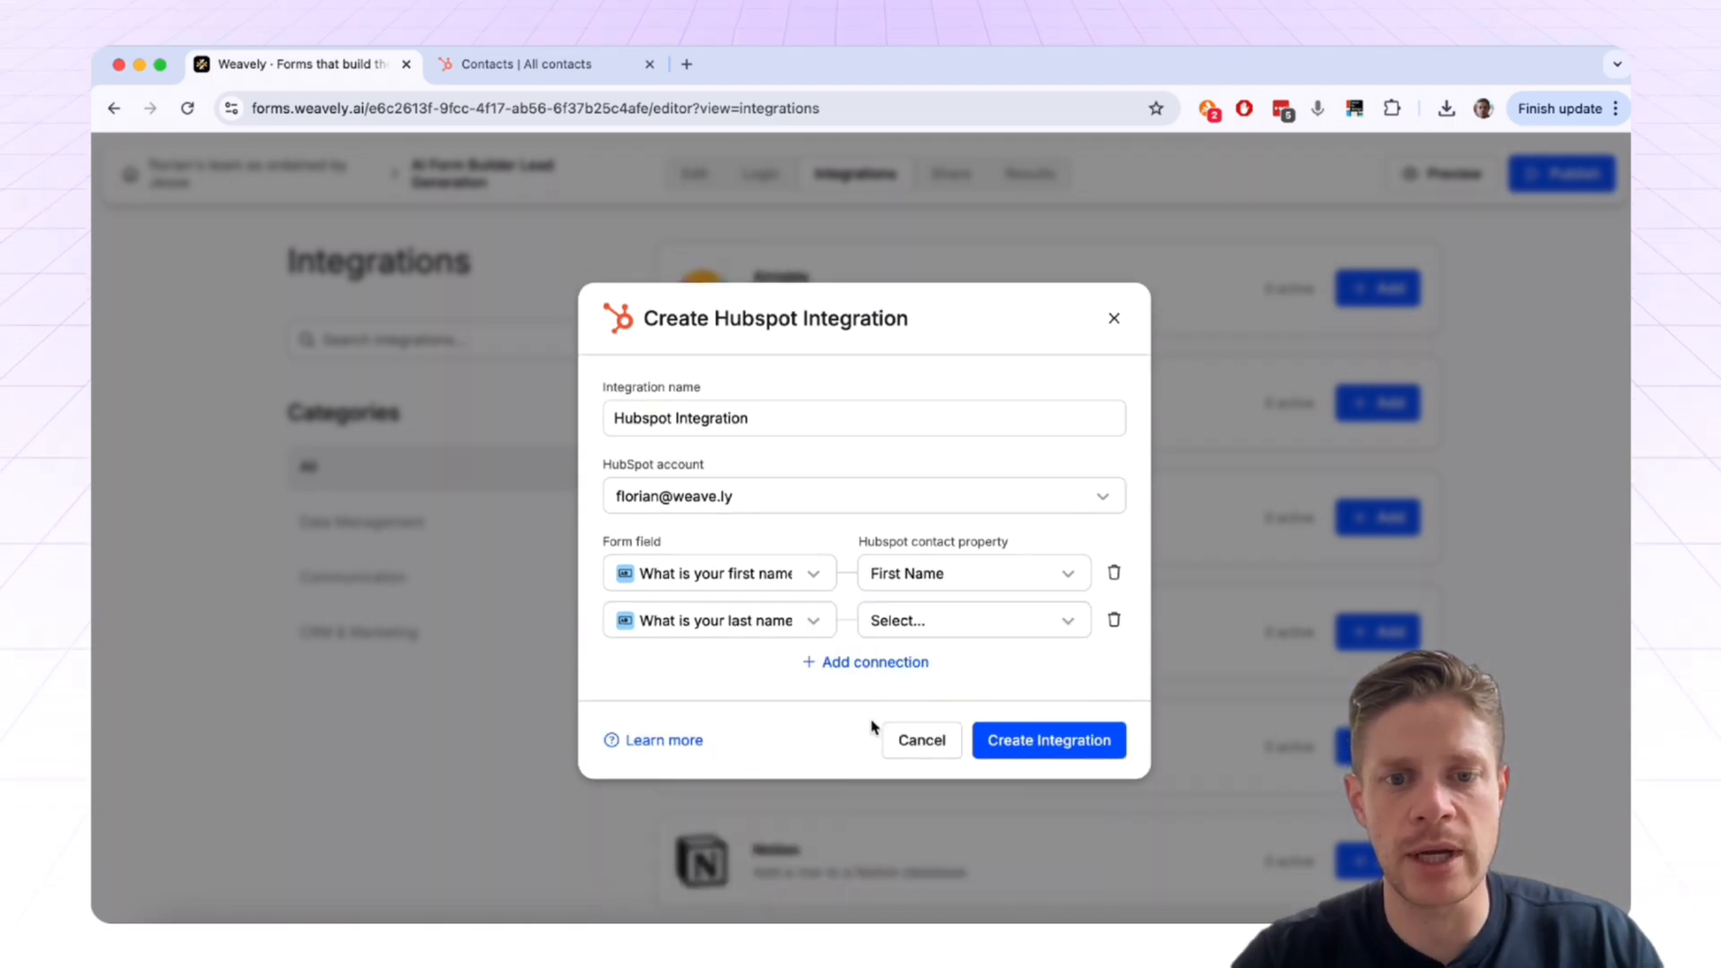
pyautogui.click(933, 632)
pyautogui.write('last')
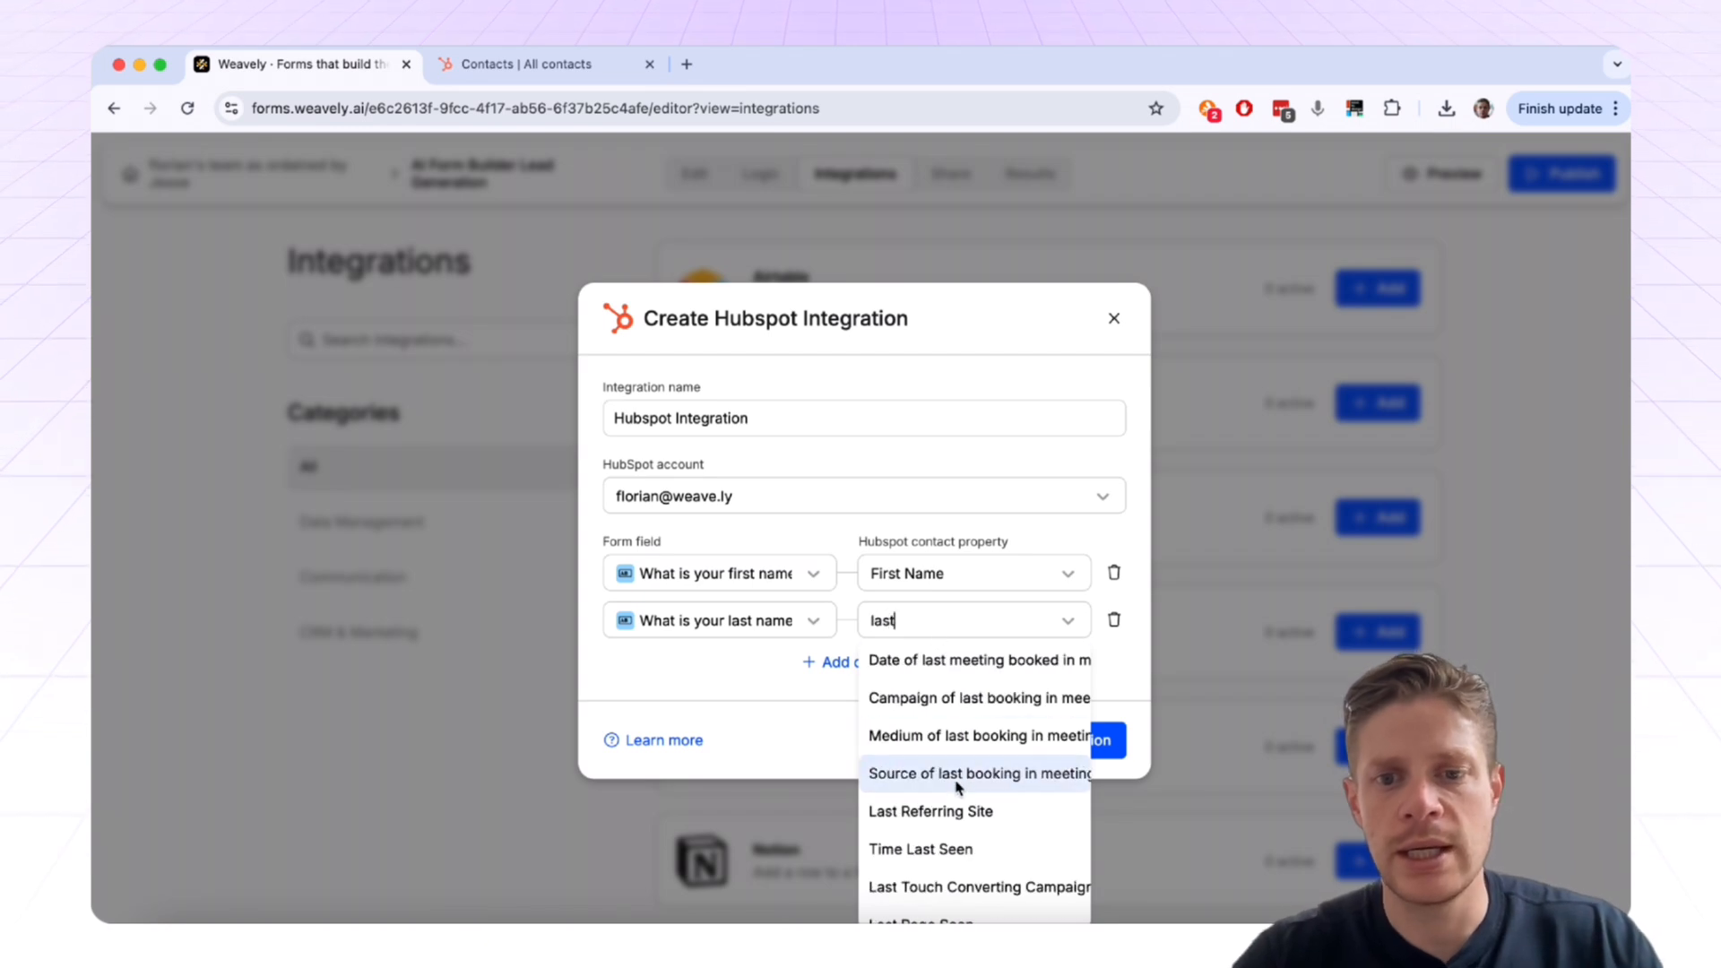
pyautogui.write(' namw')
pyautogui.press('BackSpace')
pyautogui.press('BackSpace')
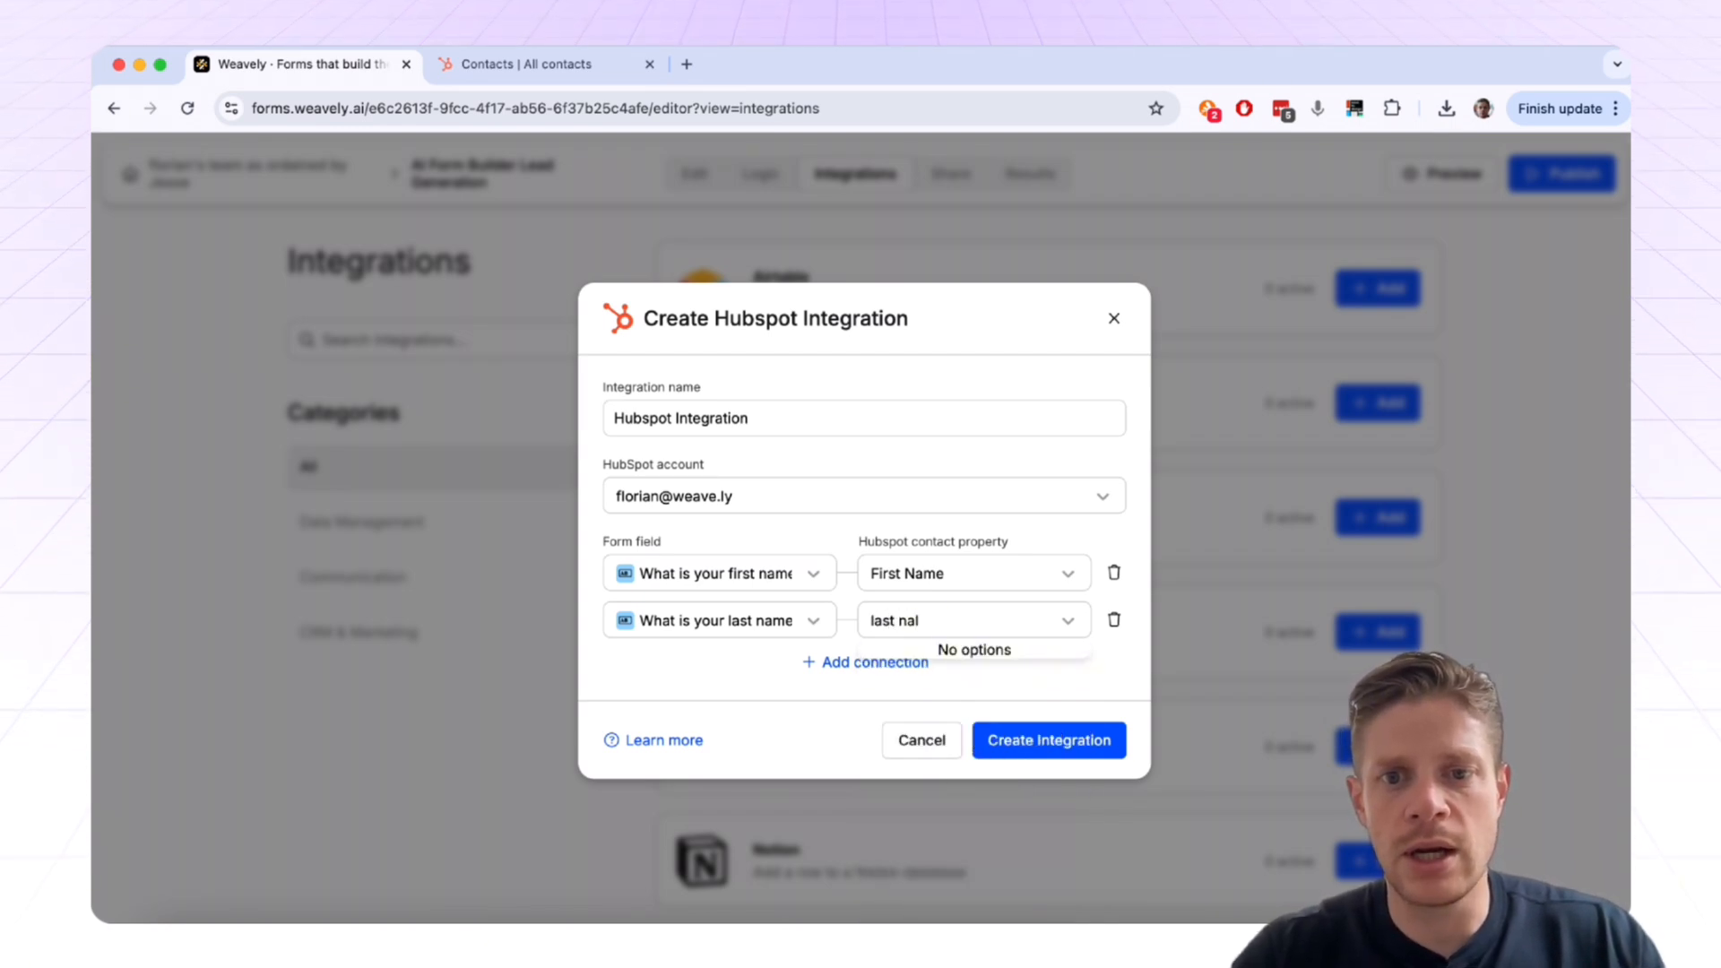
pyautogui.write('me')
pyautogui.click(951, 673)
# Step: Map the email address question to HubSpot's Email and create the integration
pyautogui.click(852, 663)
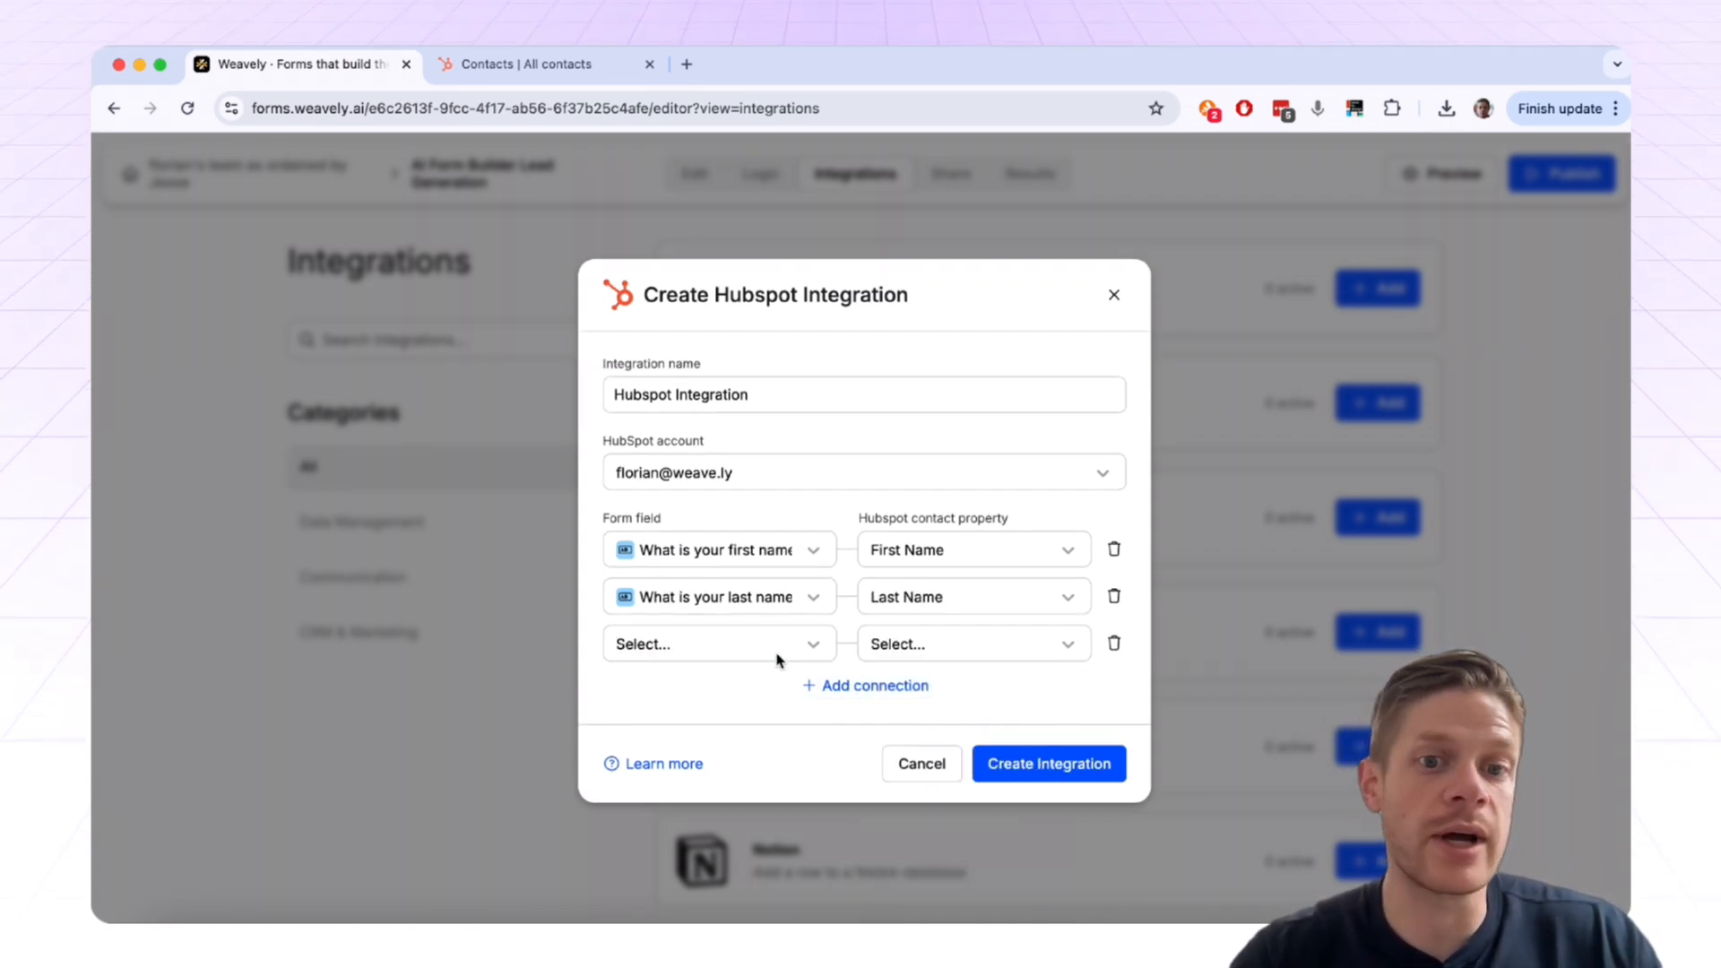
pyautogui.click(749, 644)
pyautogui.scroll(-2, 708, 682)
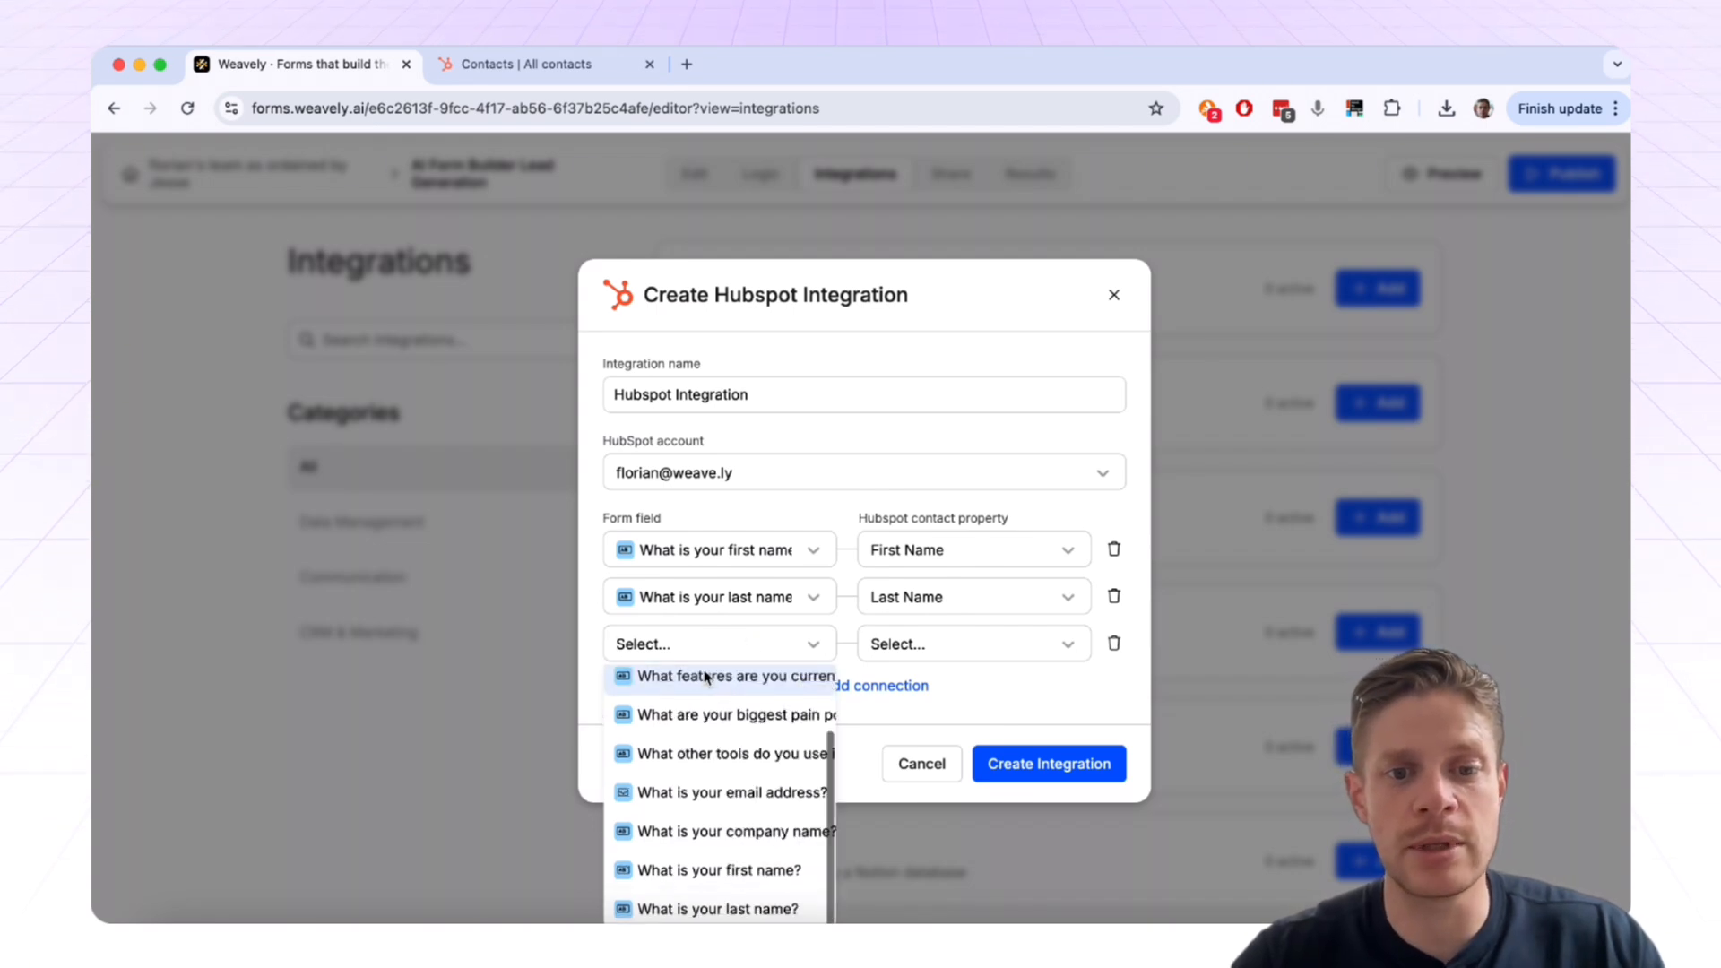
pyautogui.click(697, 794)
pyautogui.click(1016, 638)
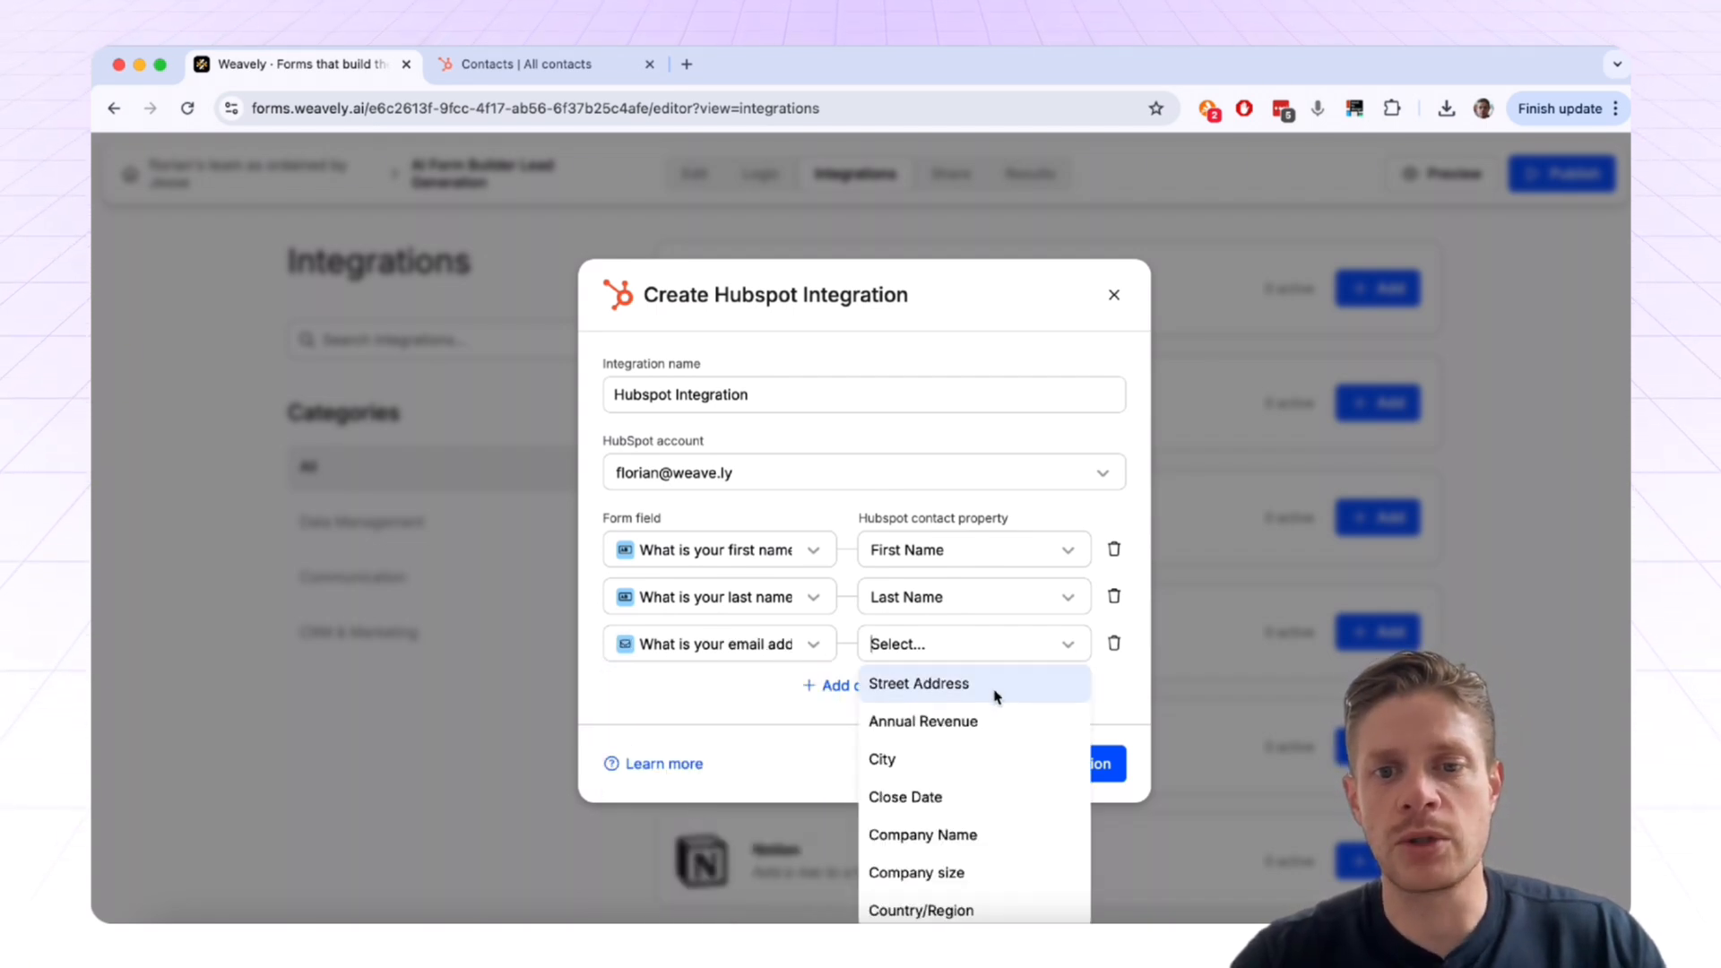
pyautogui.write('email')
pyautogui.click(934, 693)
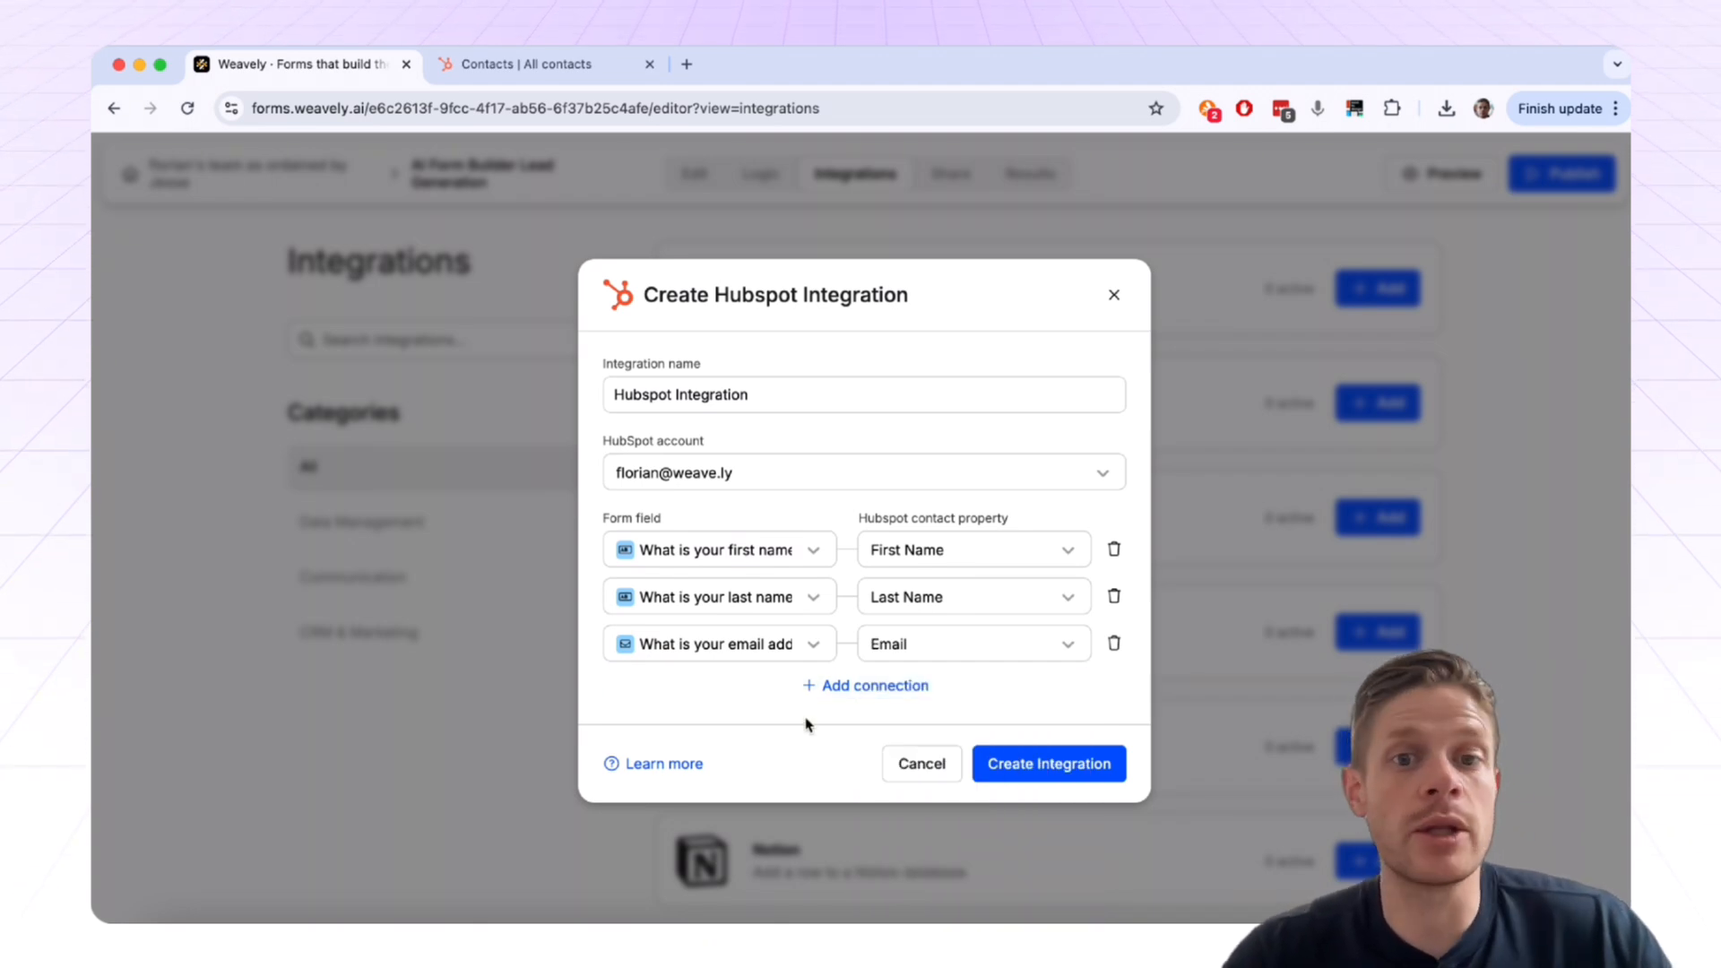
pyautogui.click(1045, 764)
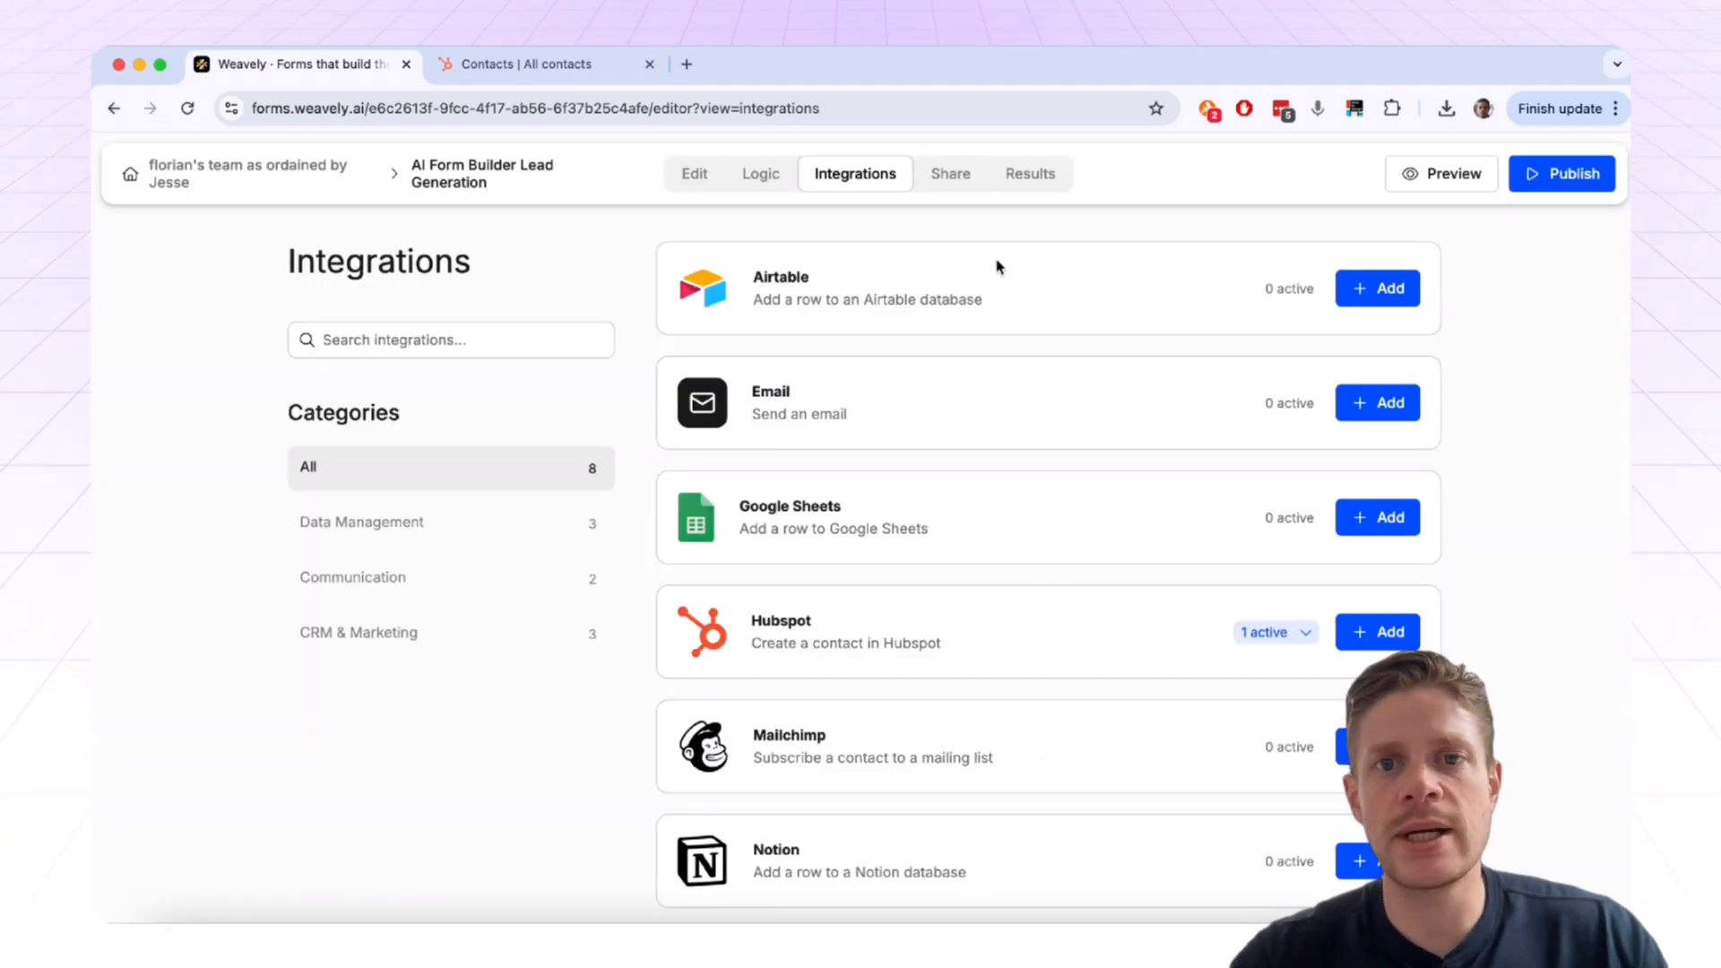
# Step: Publish the form and scroll through its Standalone, Embed and Popup sharing options
pyautogui.click(1535, 180)
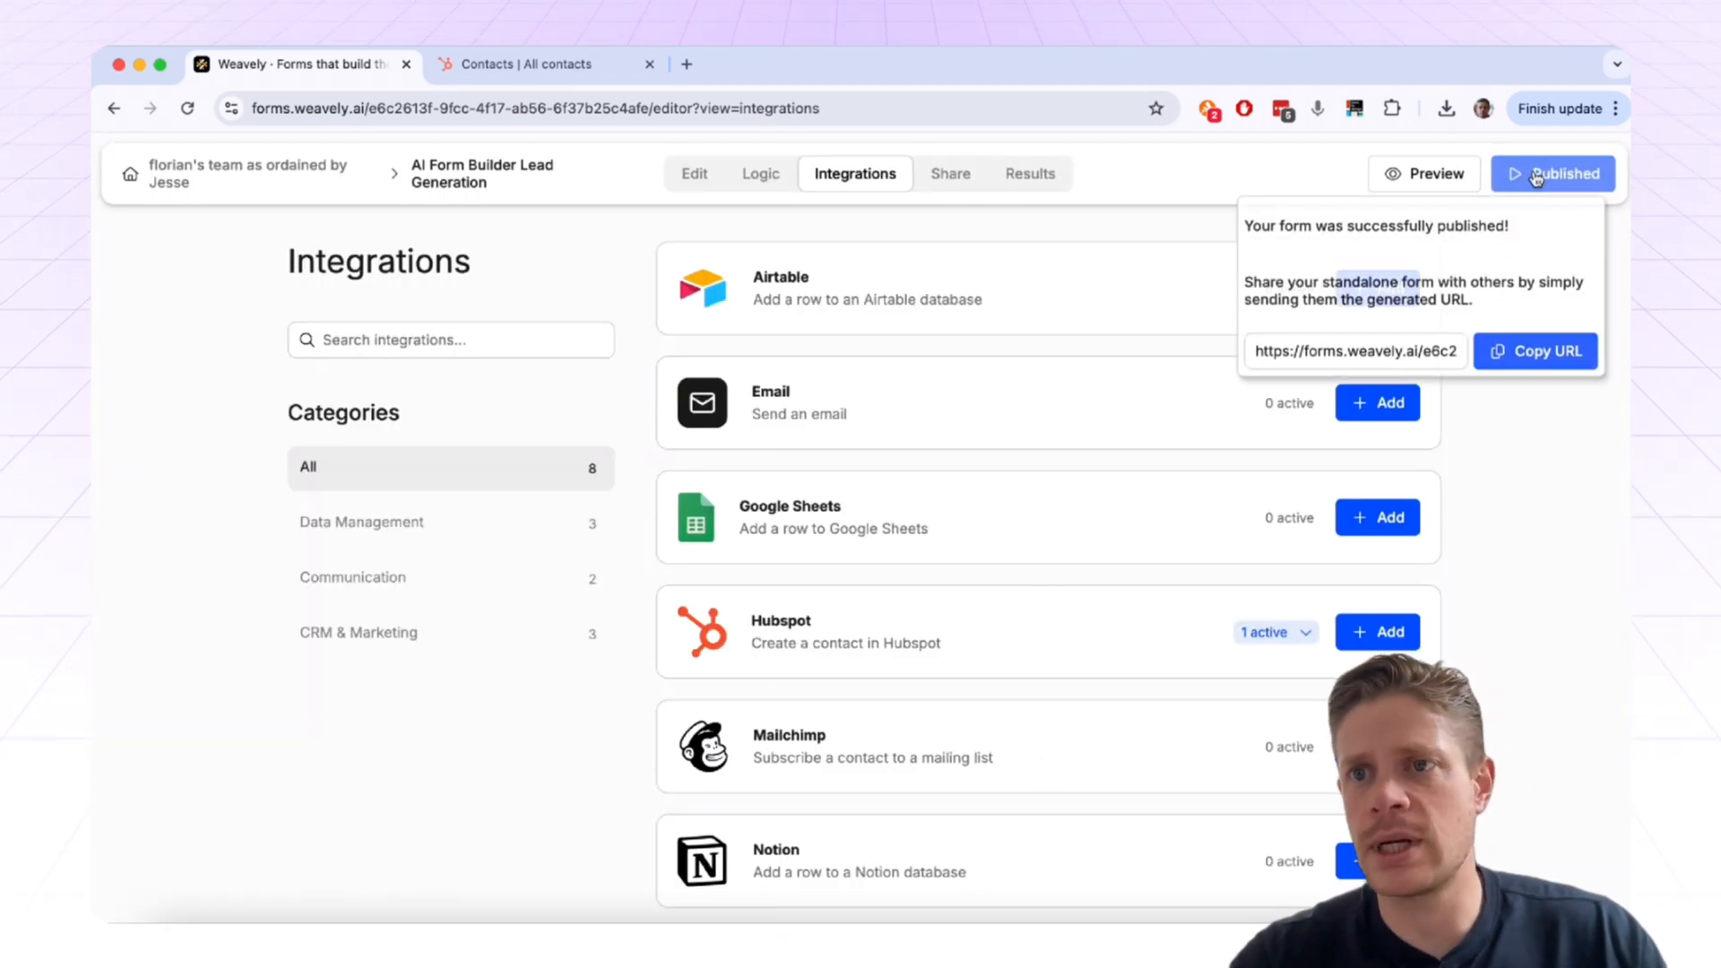
pyautogui.click(946, 175)
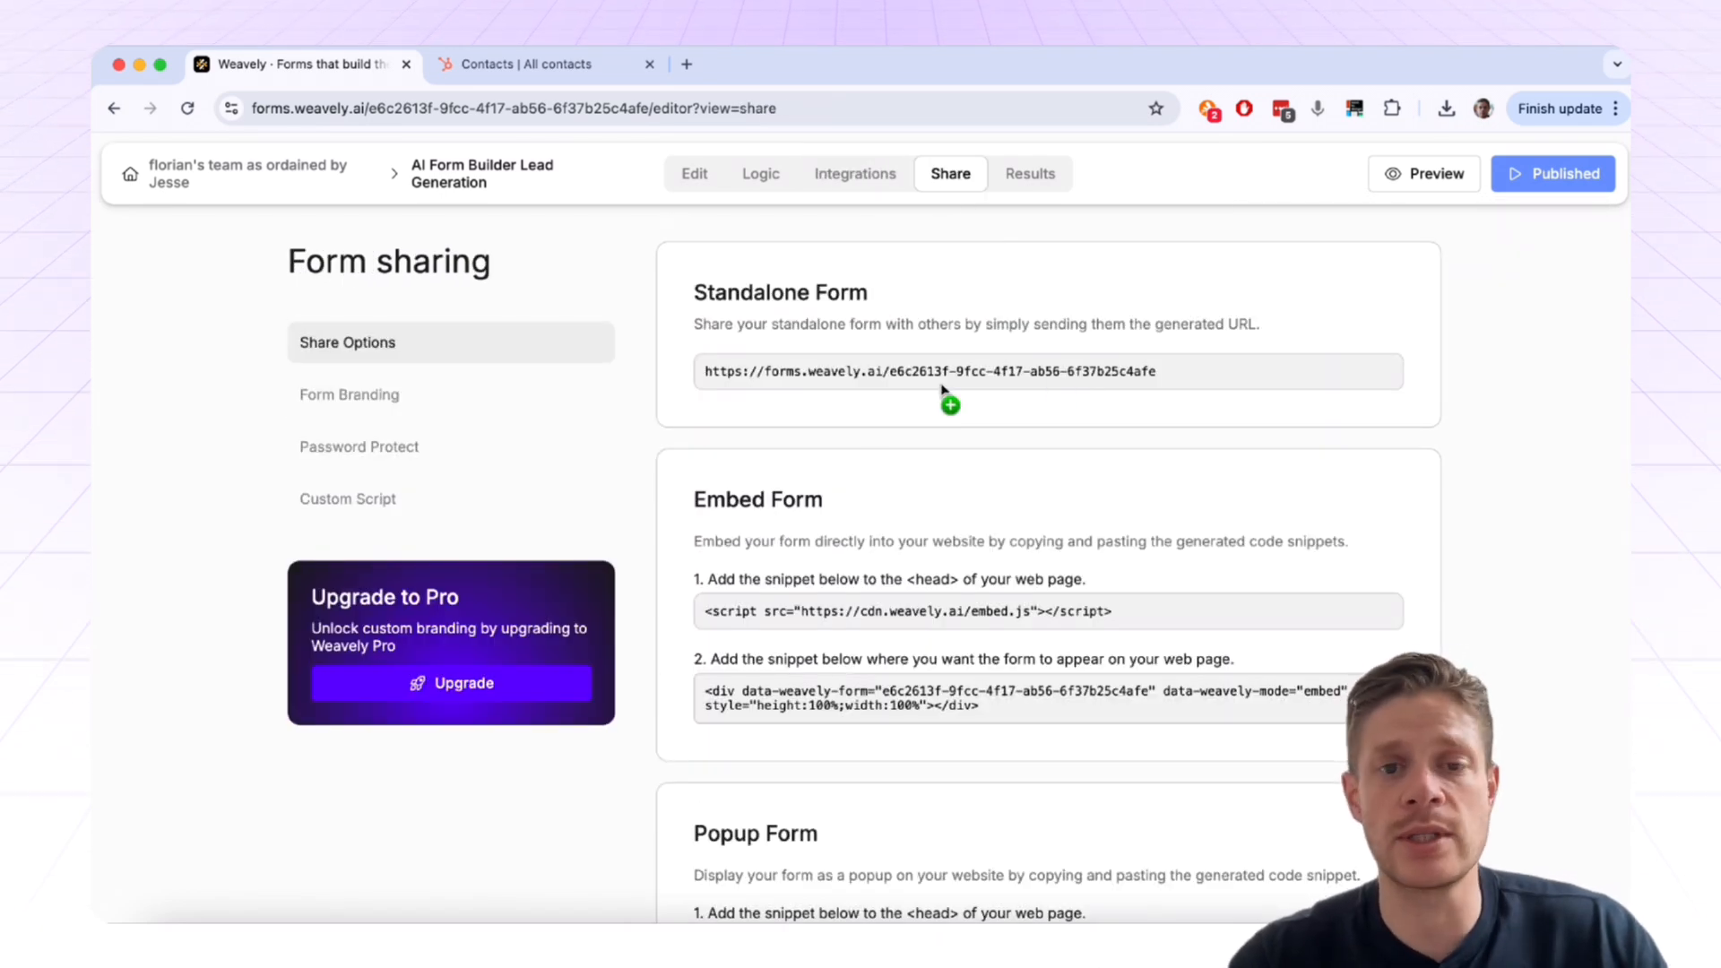
pyautogui.scroll(-3, 941, 388)
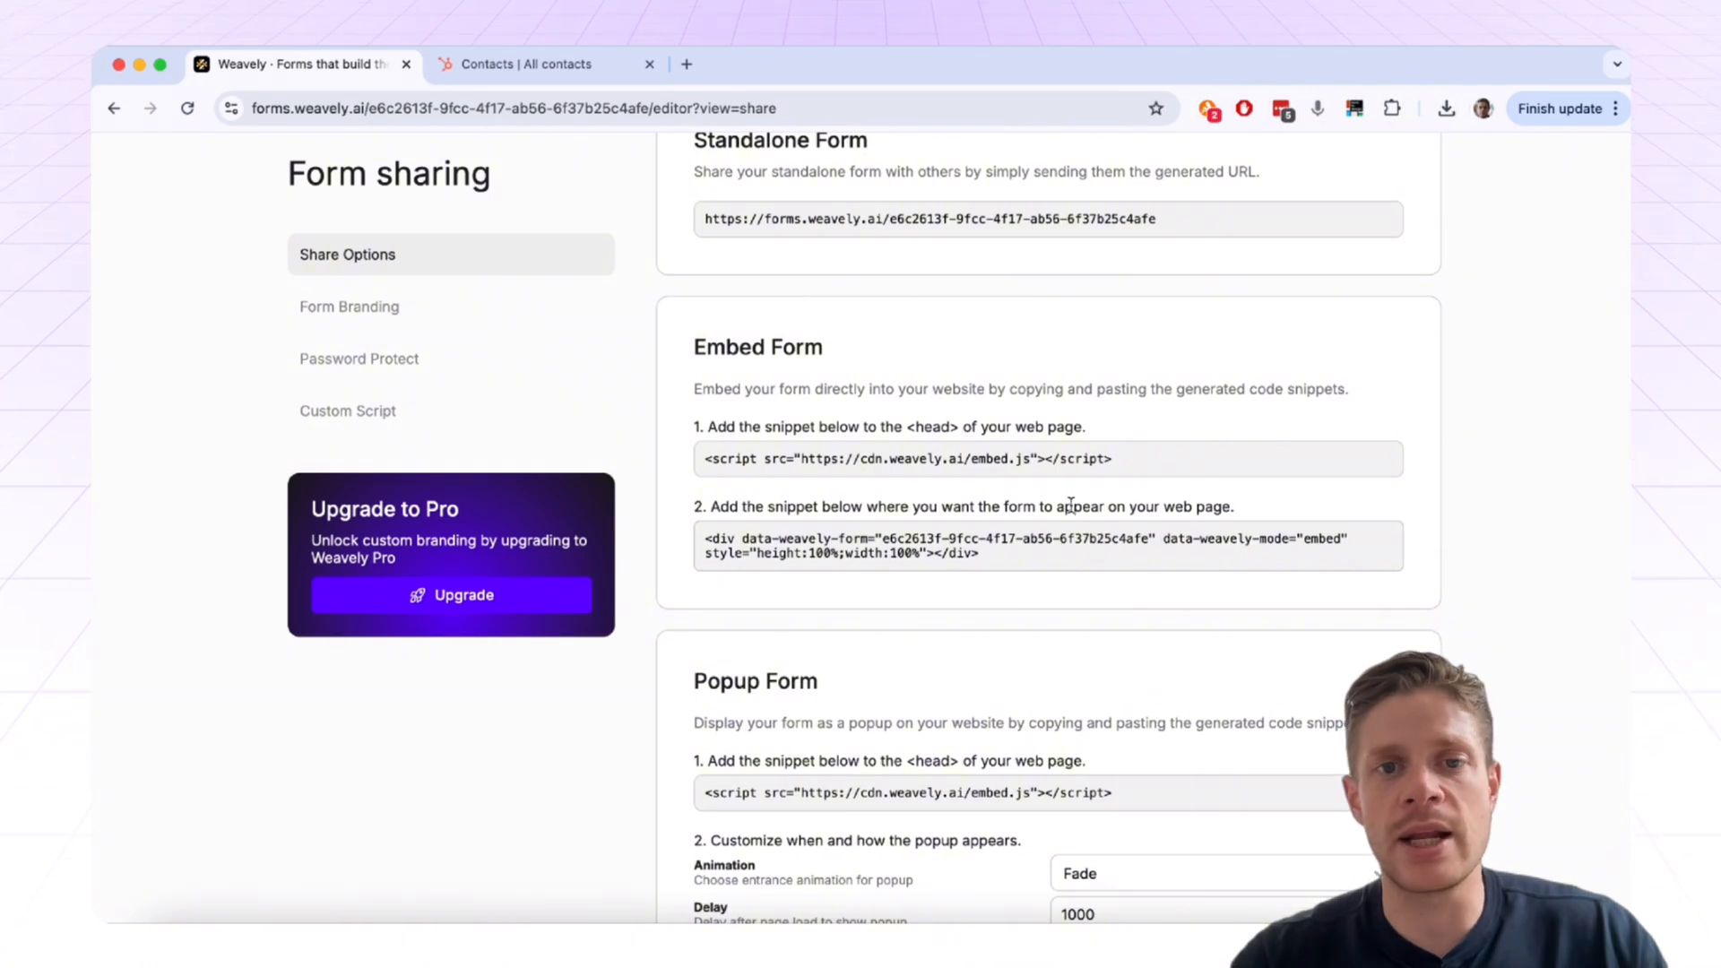
pyautogui.scroll(-2, 983, 574)
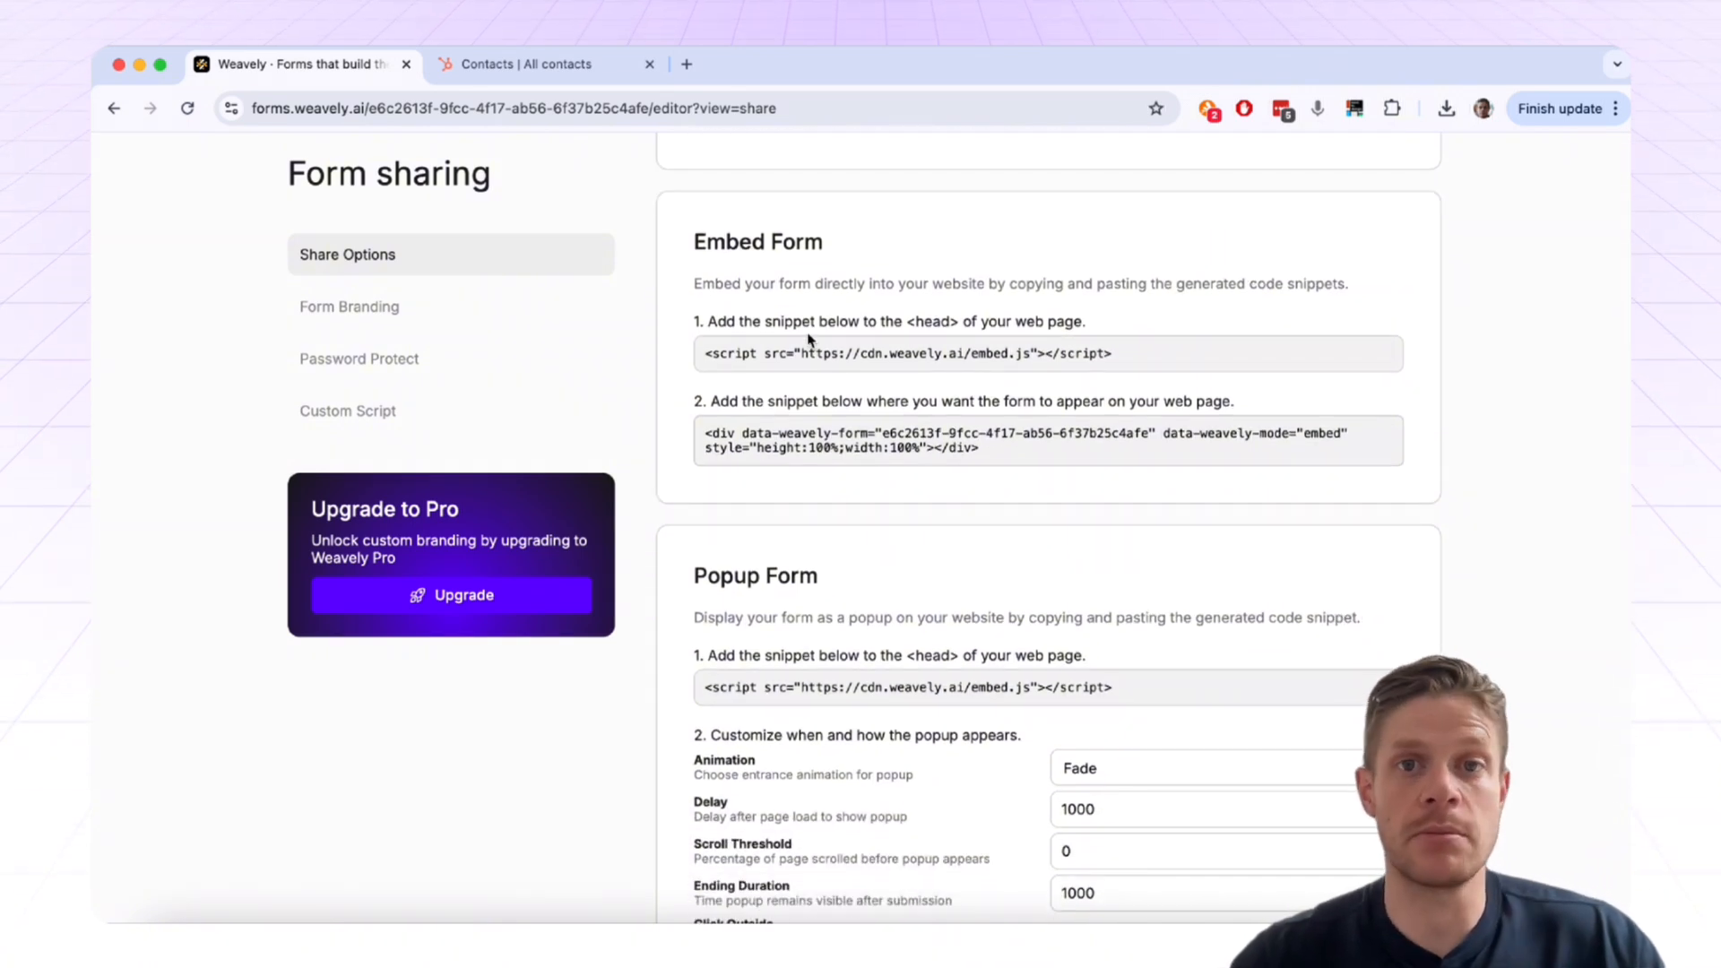
pyautogui.scroll(-1, 815, 622)
pyautogui.scroll(4, 815, 622)
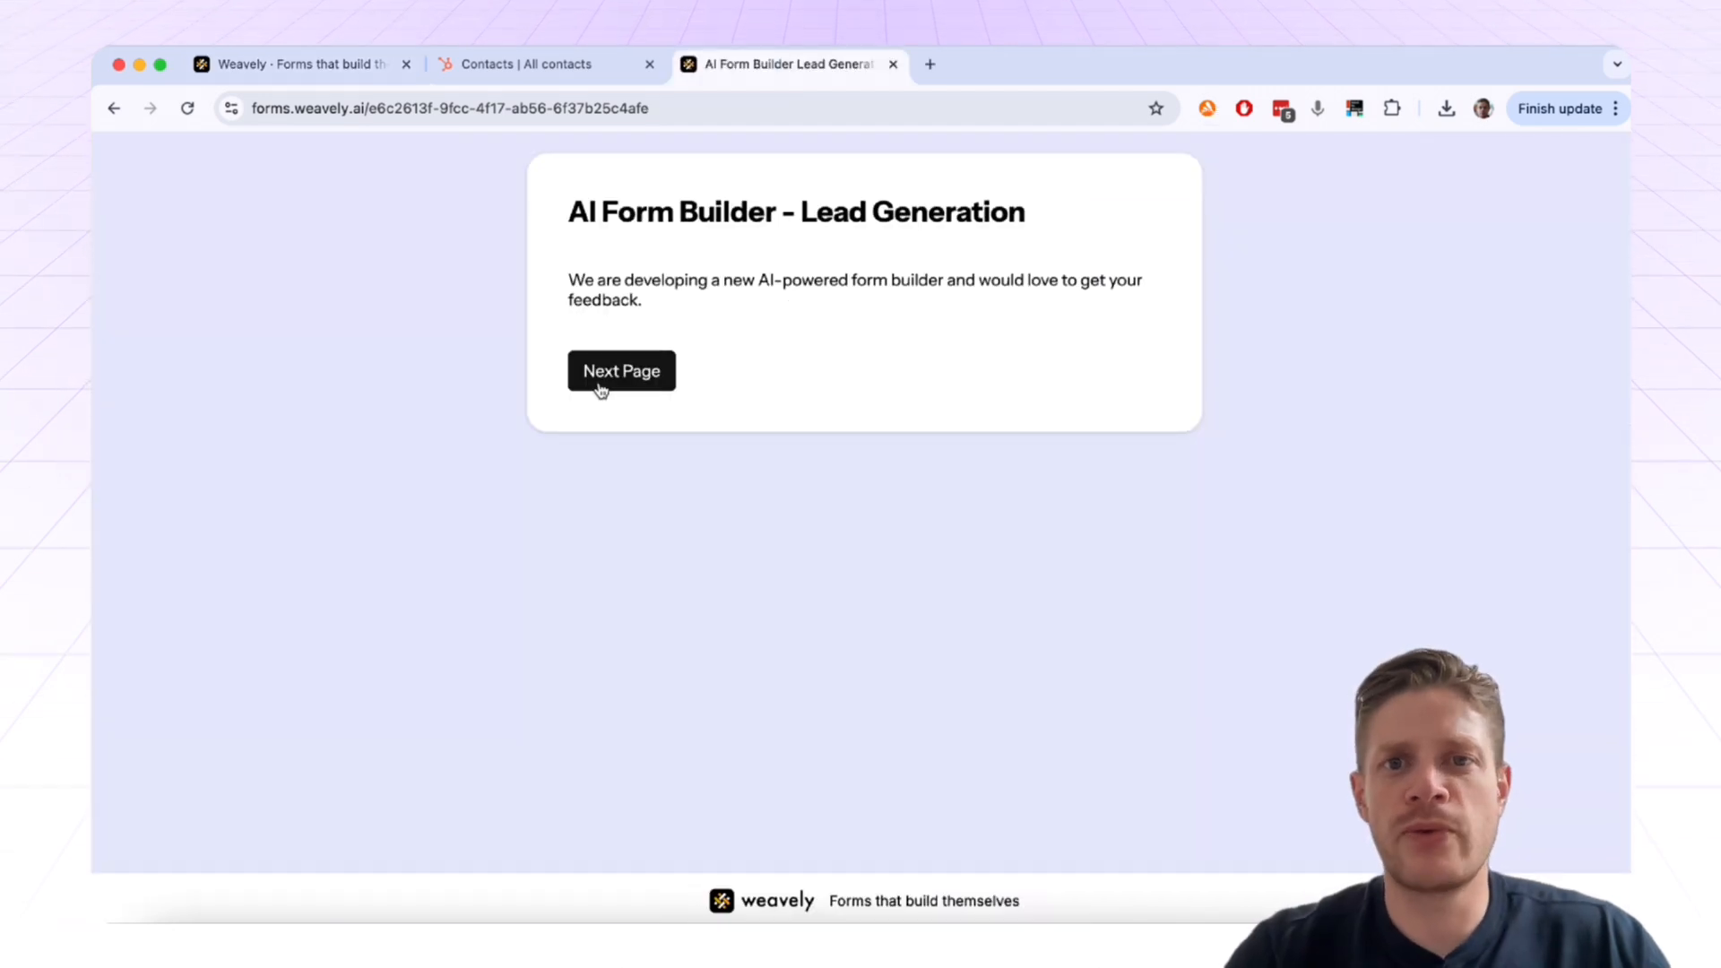
# Step: Choose Other as the form builder, specify 'Weavely.ai', and advance to the contact page
pyautogui.click(599, 386)
pyautogui.click(929, 251)
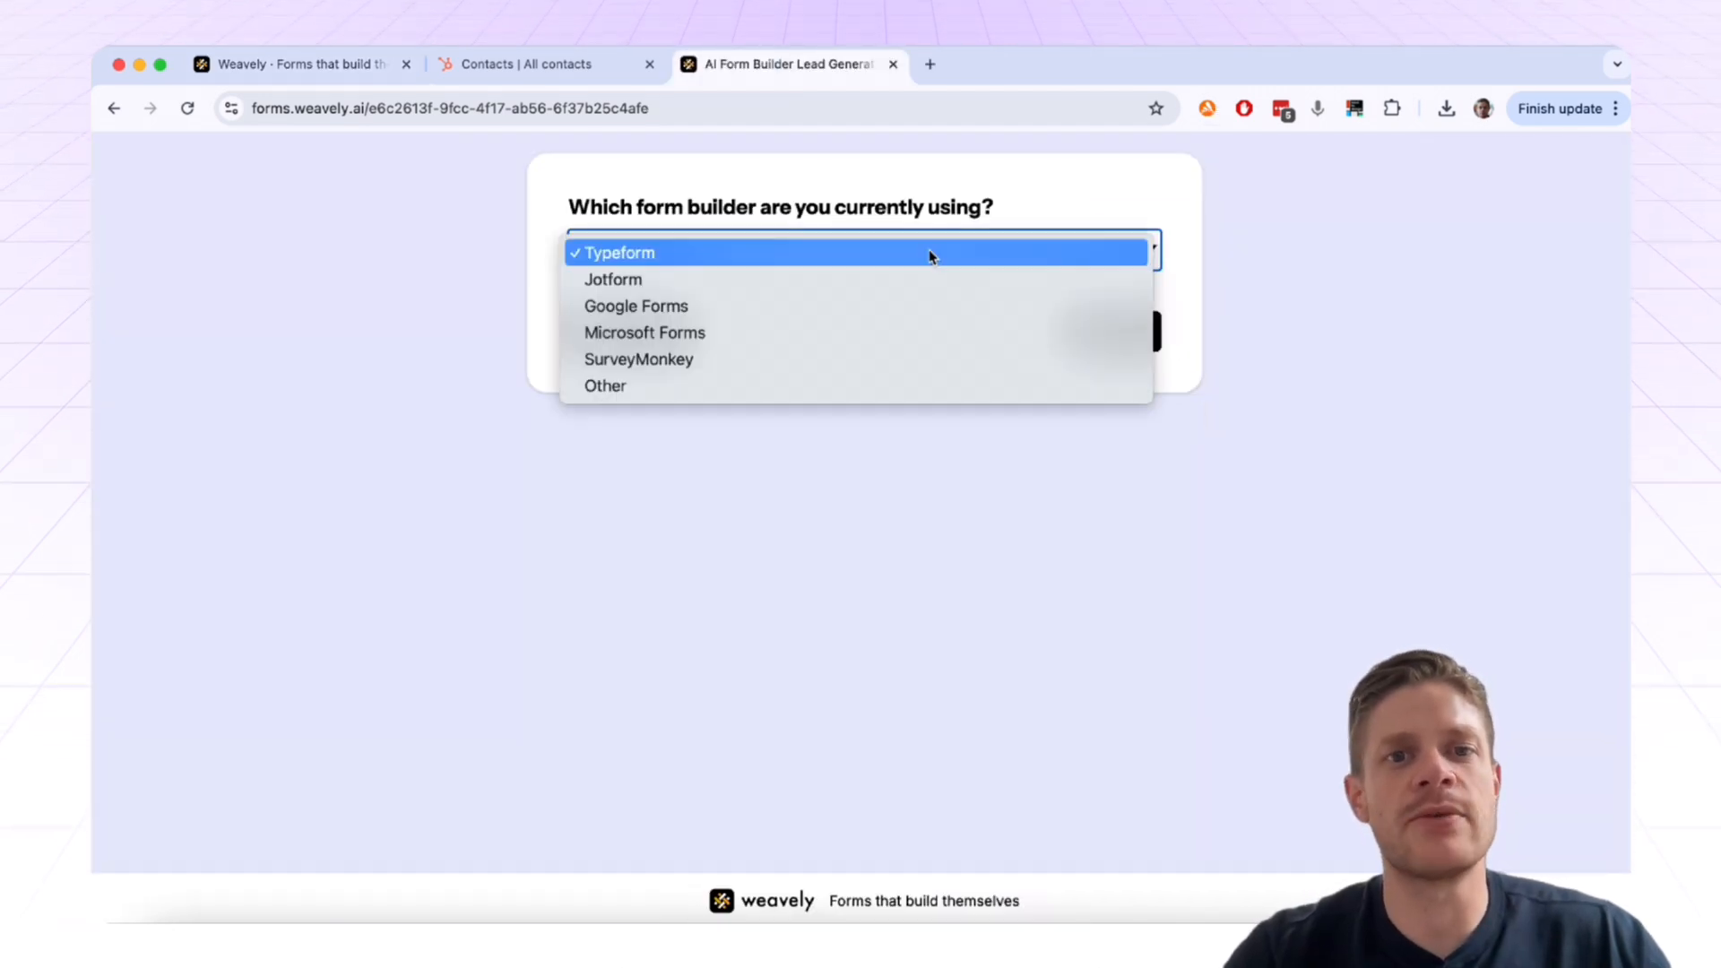
pyautogui.click(854, 378)
pyautogui.click(666, 365)
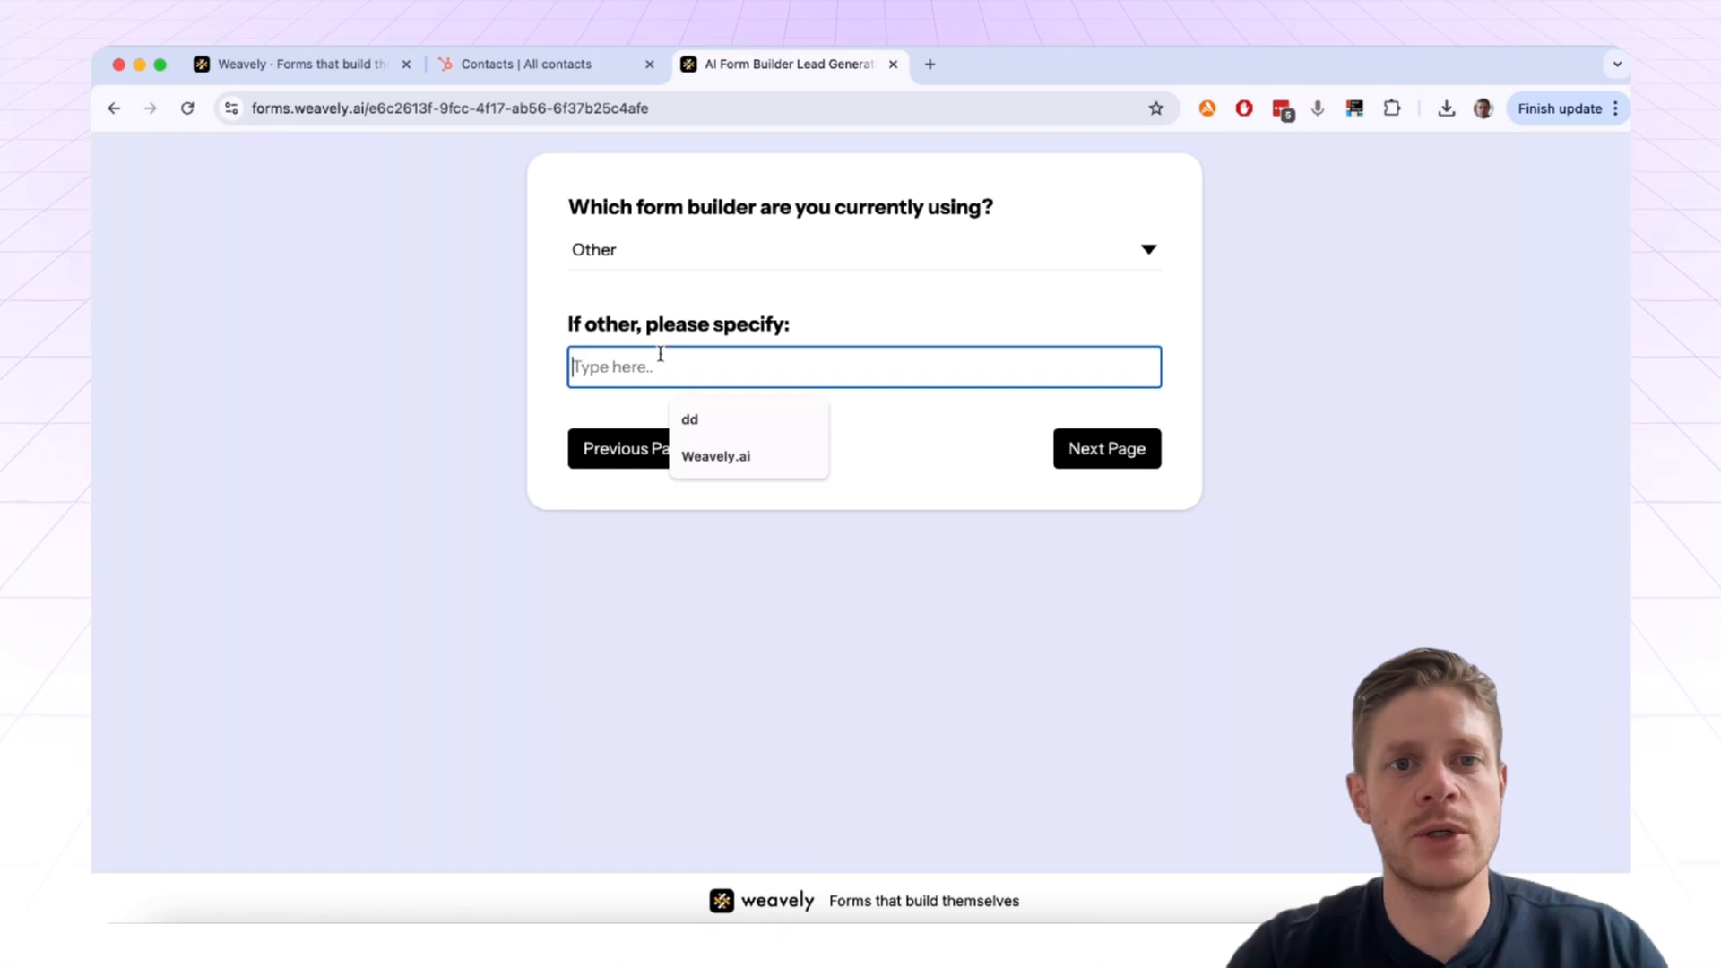
pyautogui.write('Weavely.ai')
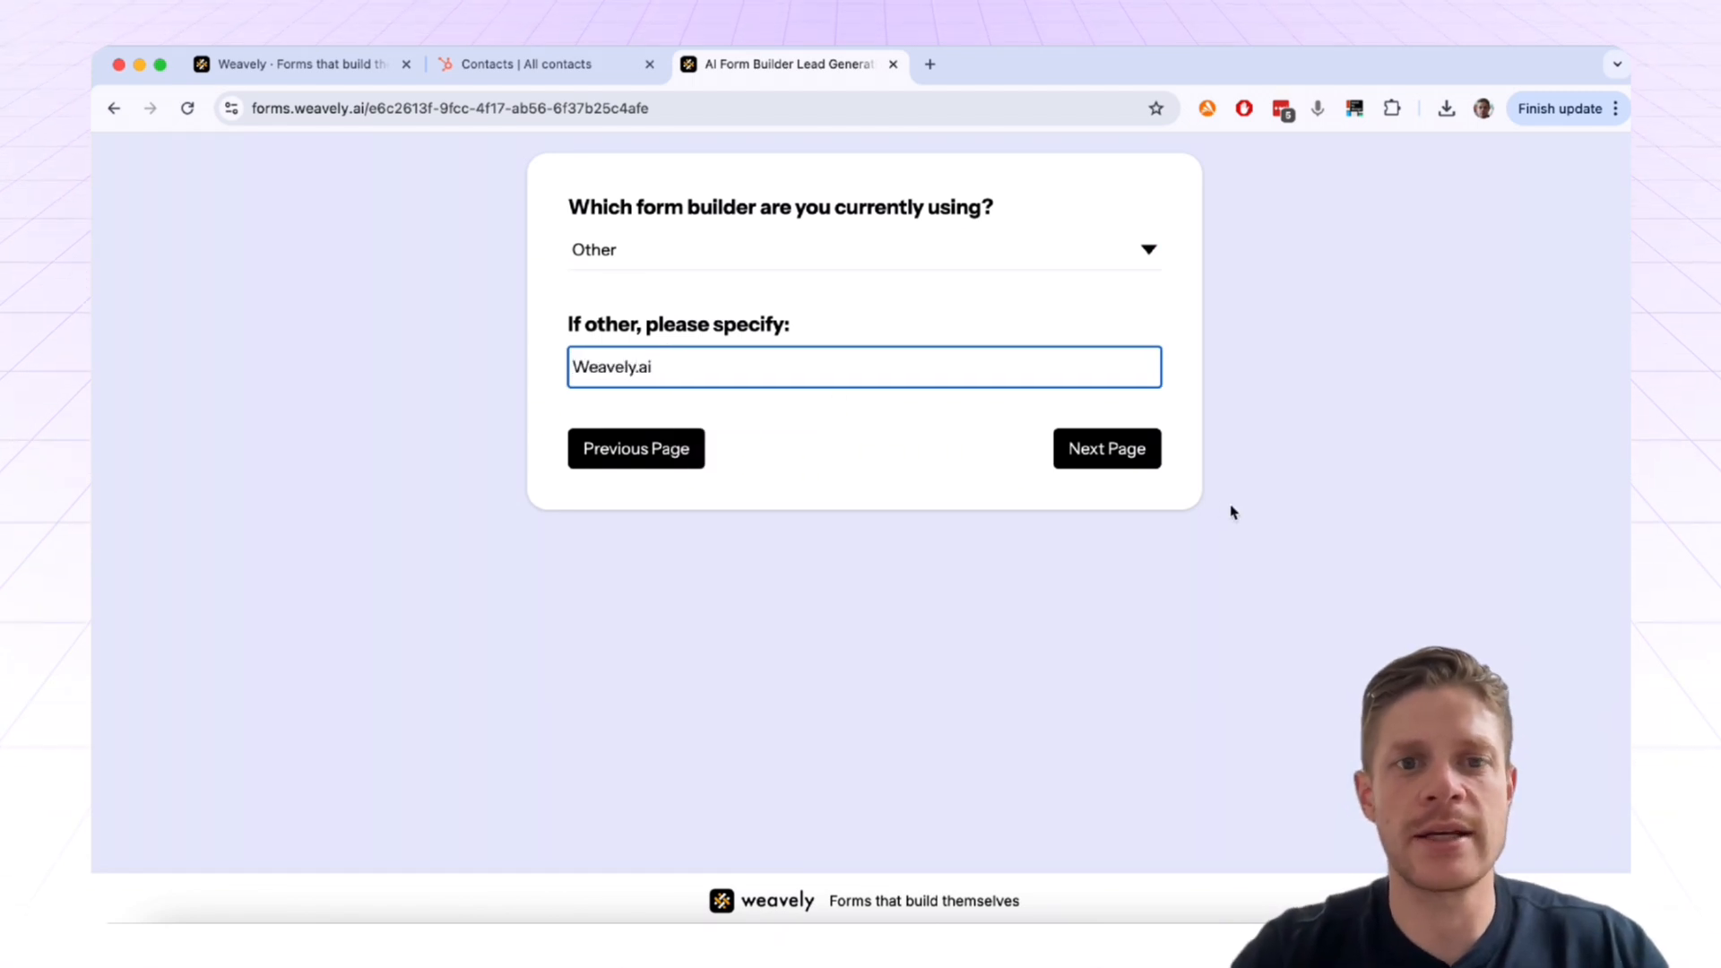
pyautogui.click(1137, 453)
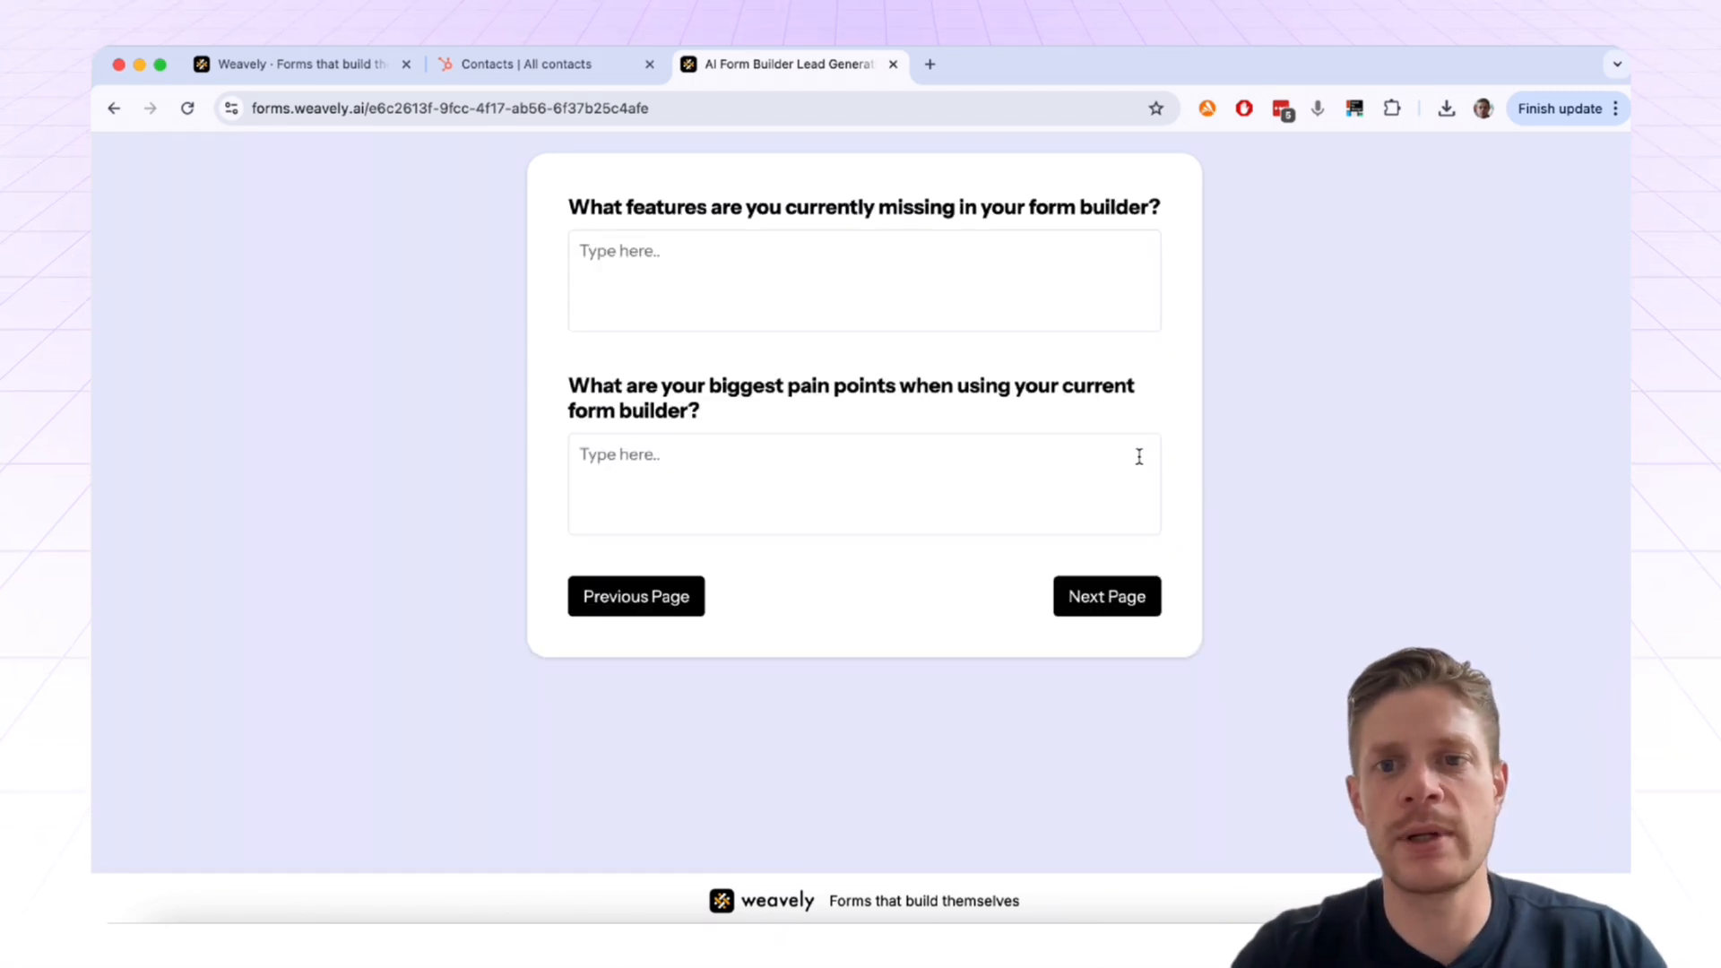
pyautogui.click(1094, 601)
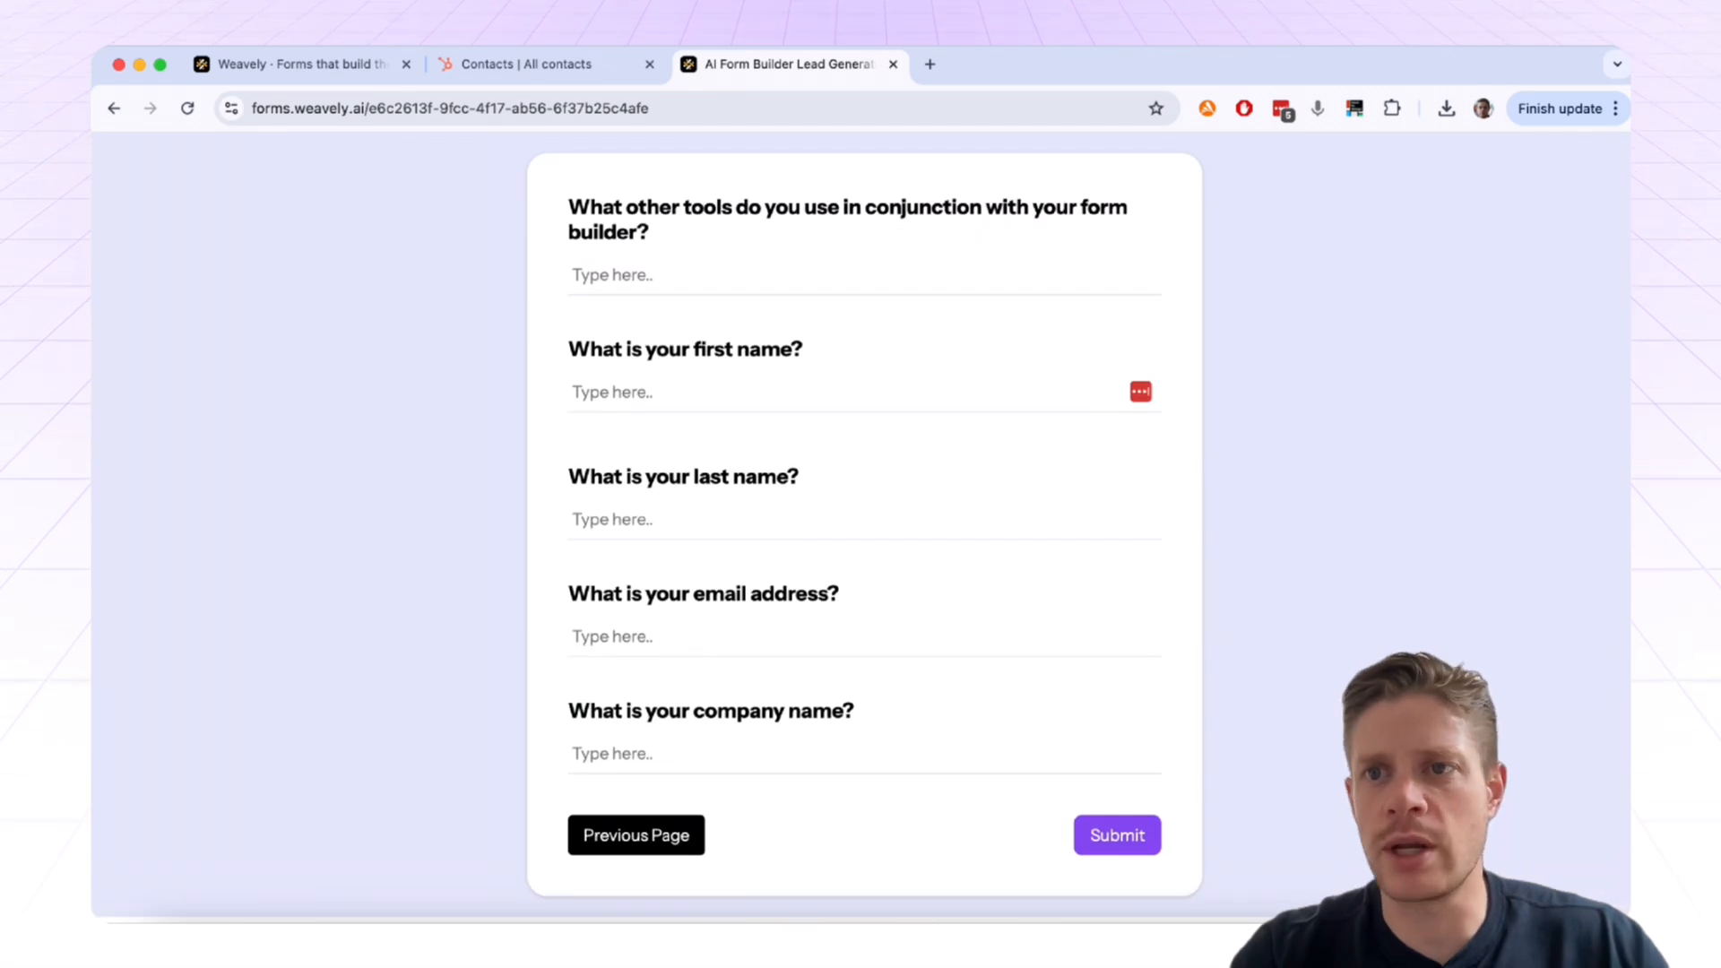
# Step: Enter the test contact's first and last name
pyautogui.click(795, 385)
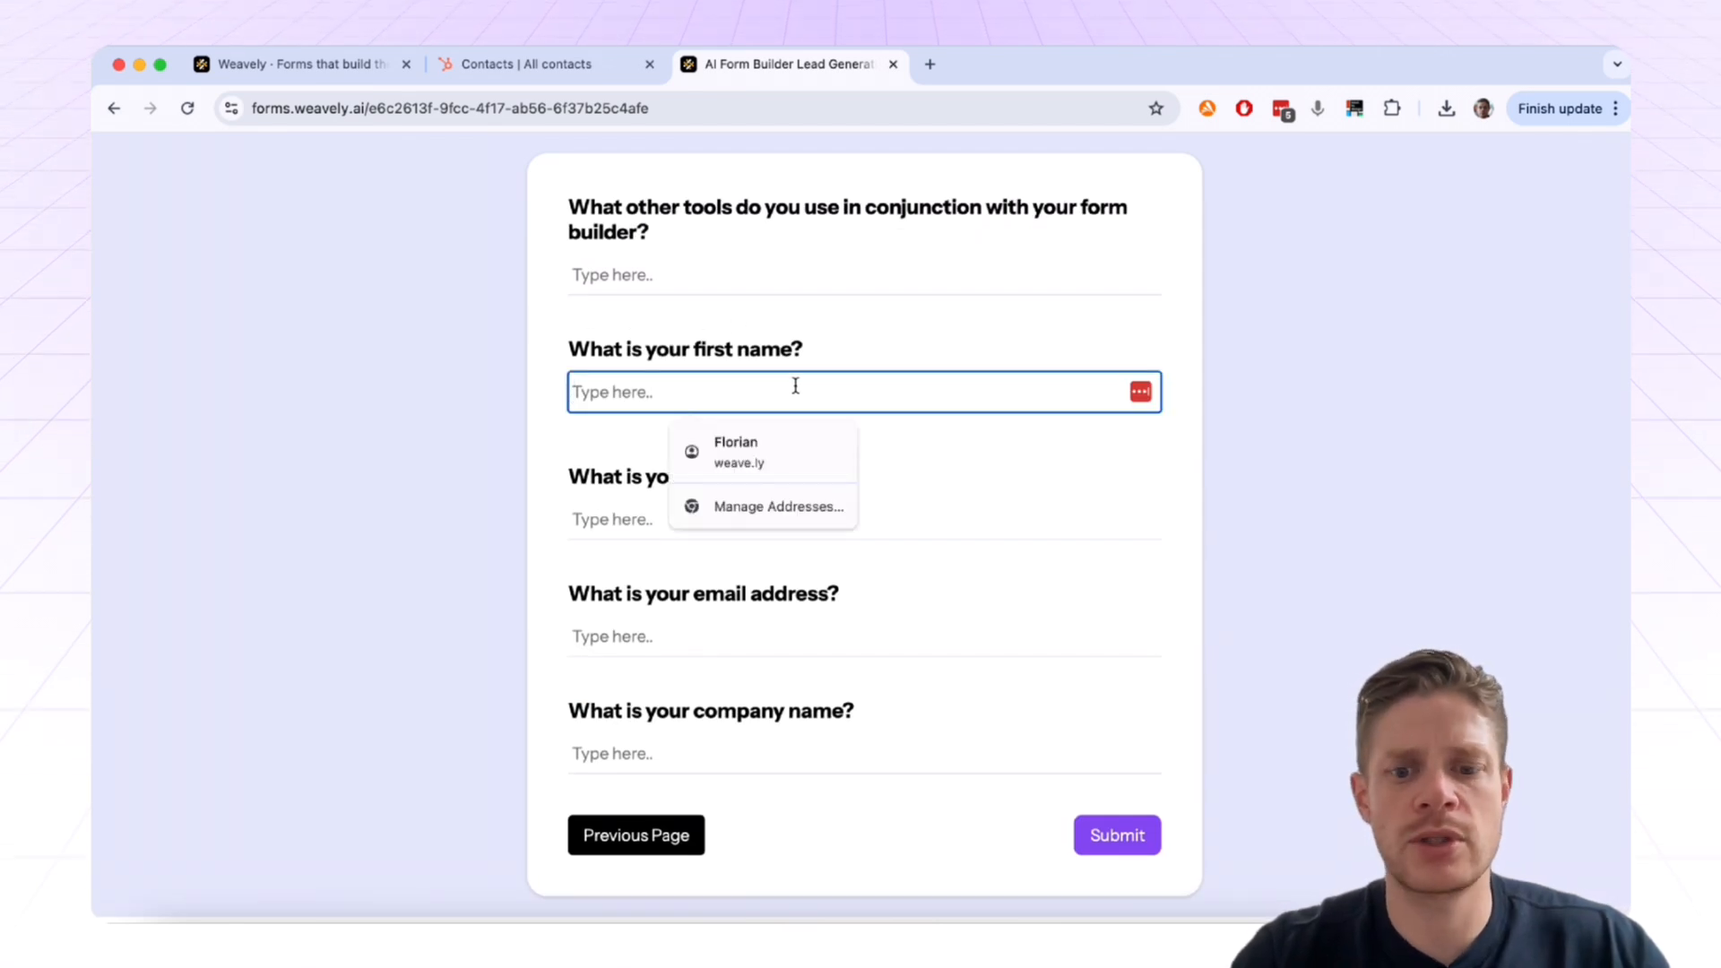
pyautogui.press('Tab')
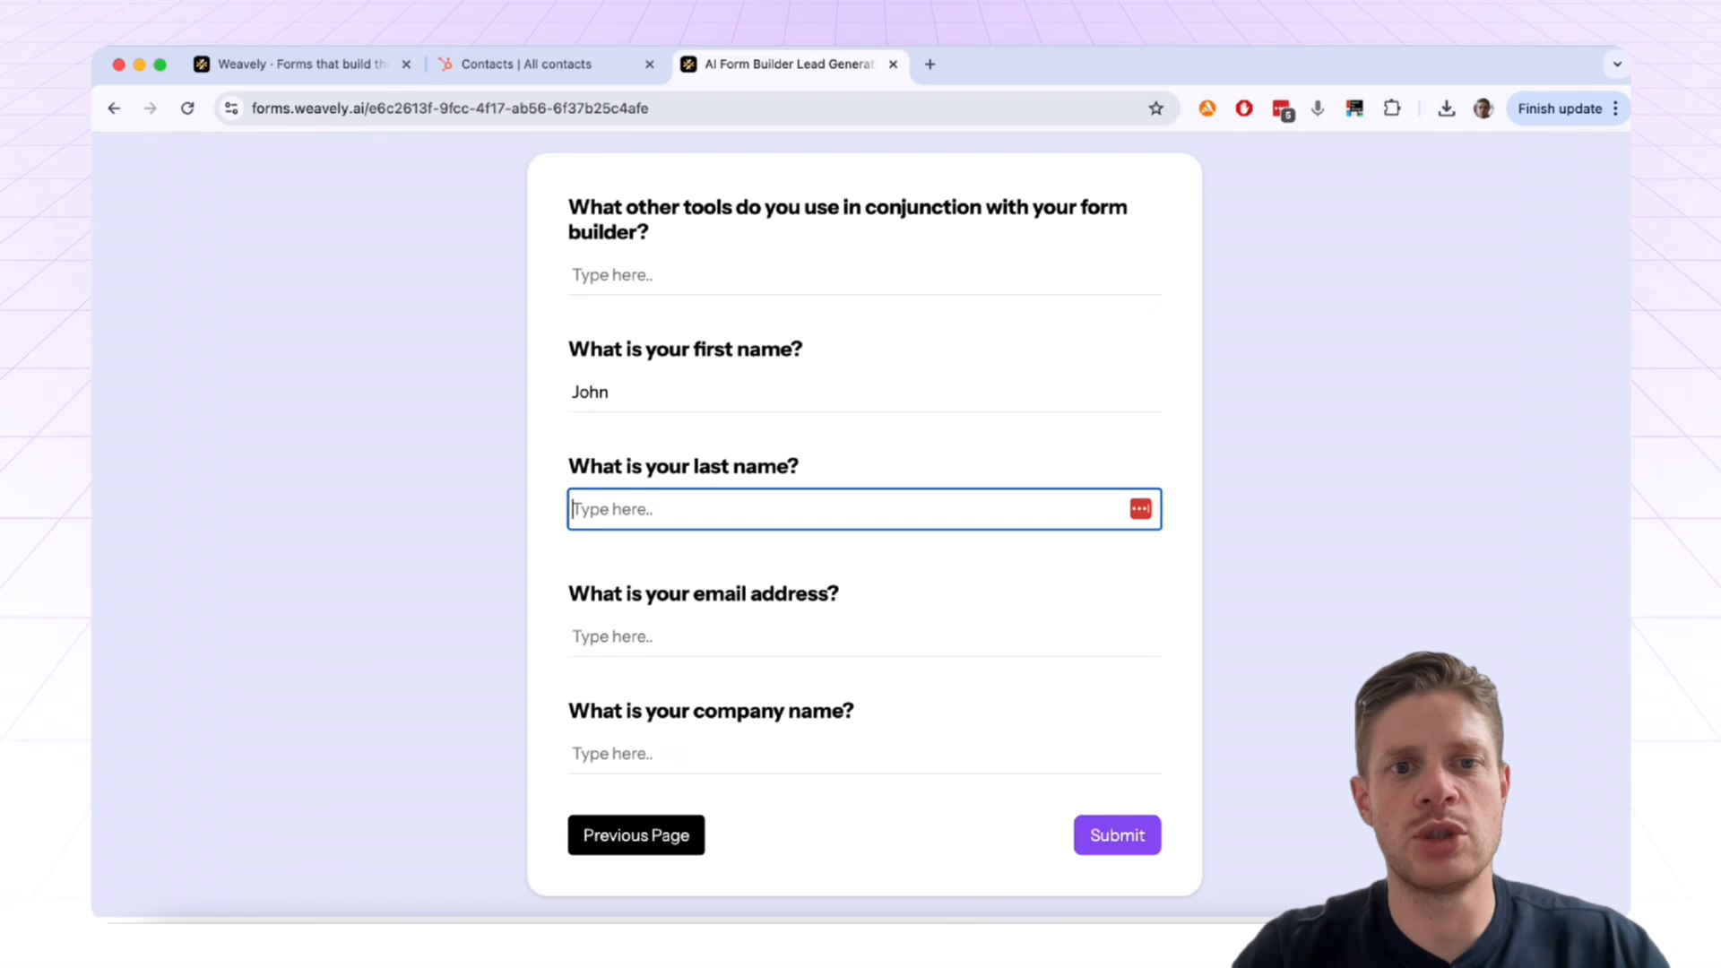
pyautogui.press('BackSpace')
pyautogui.press('BackSpace')
pyautogui.press('BackSpace')
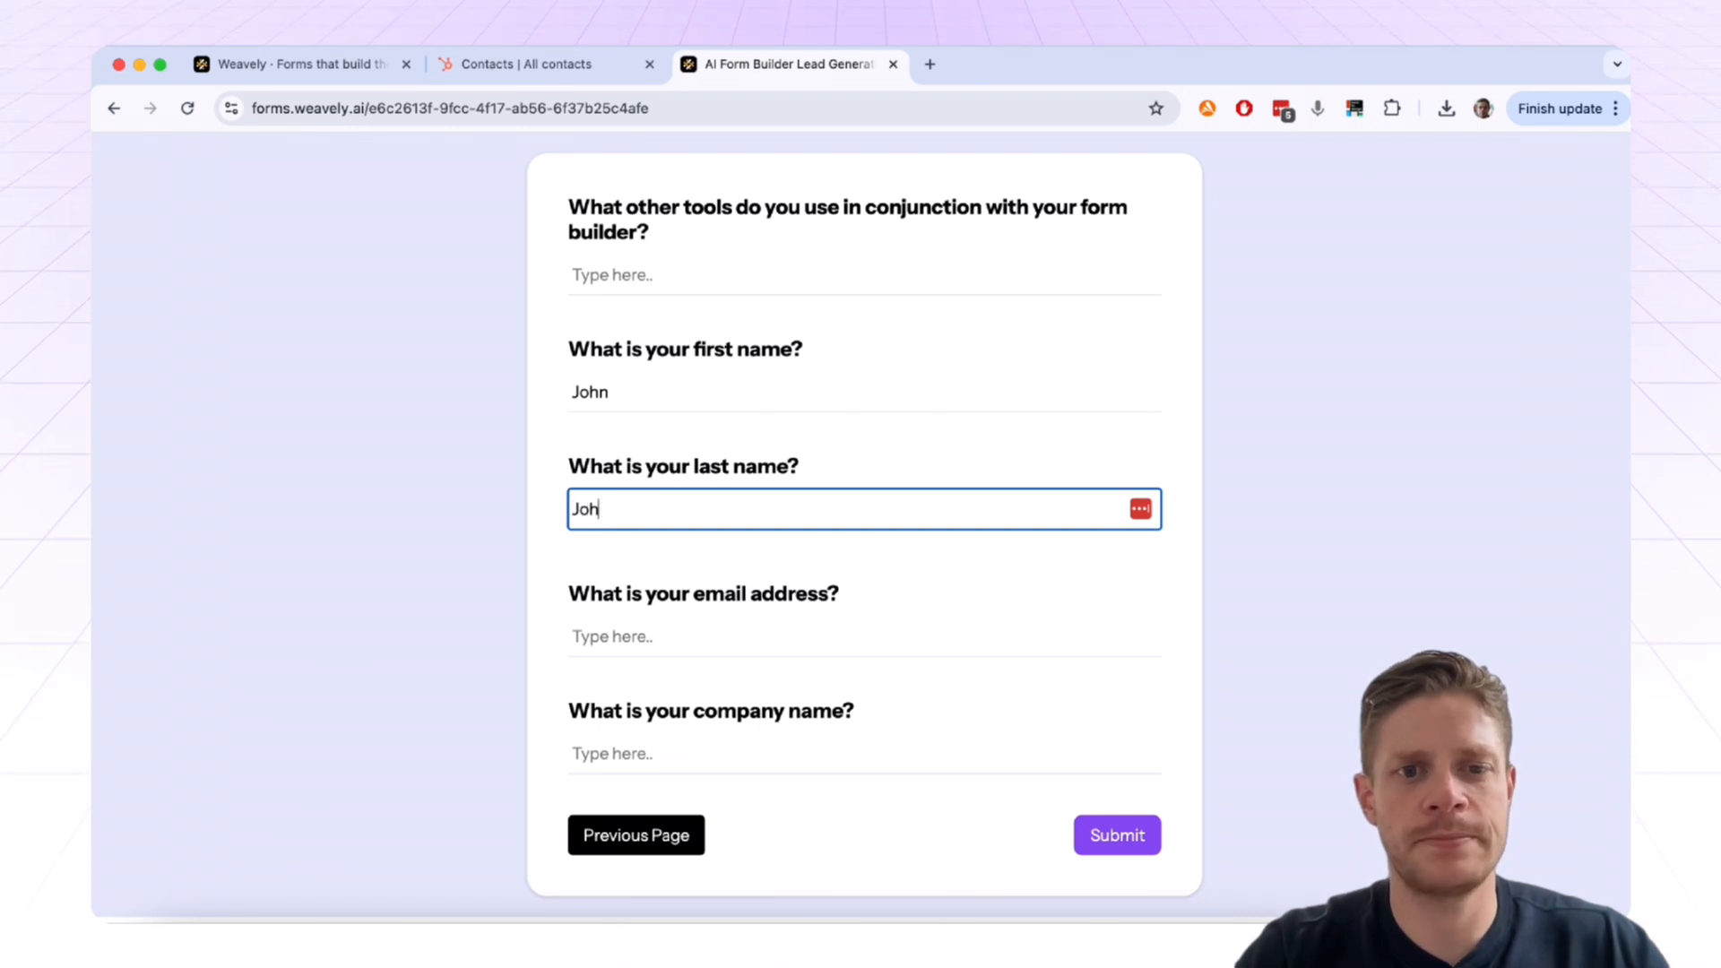
pyautogui.scroll(-1, 891, 508)
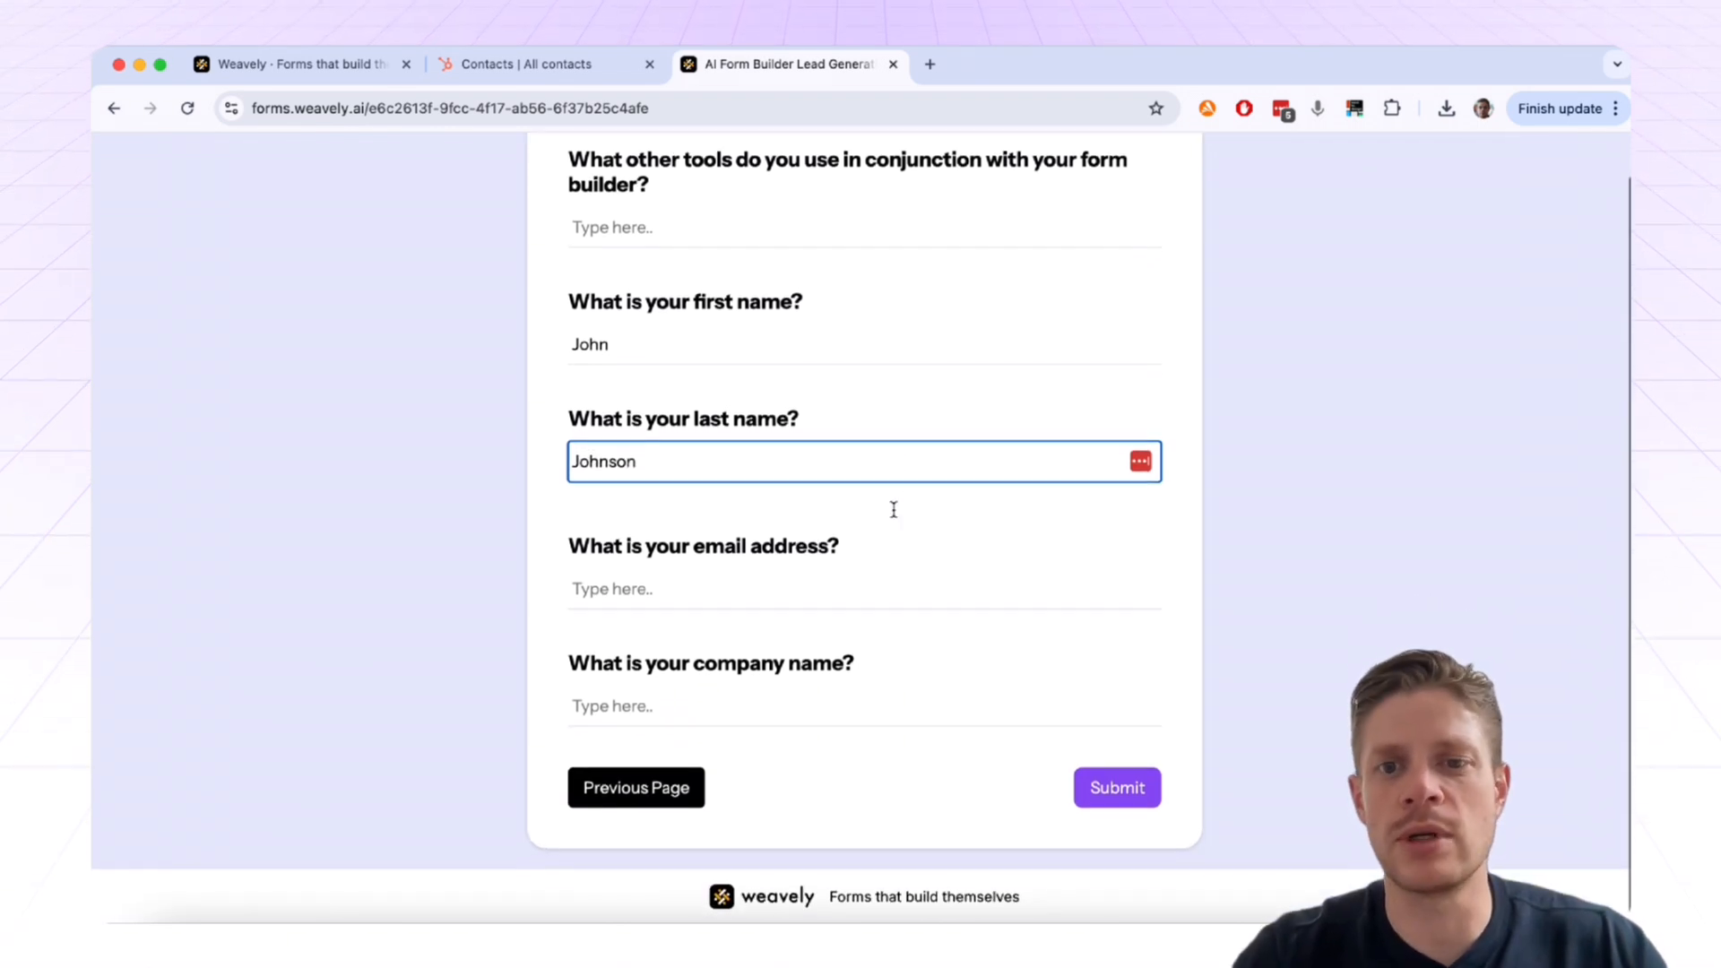
# Step: Fill in the test email address and company name, then submit the entry
pyautogui.click(686, 582)
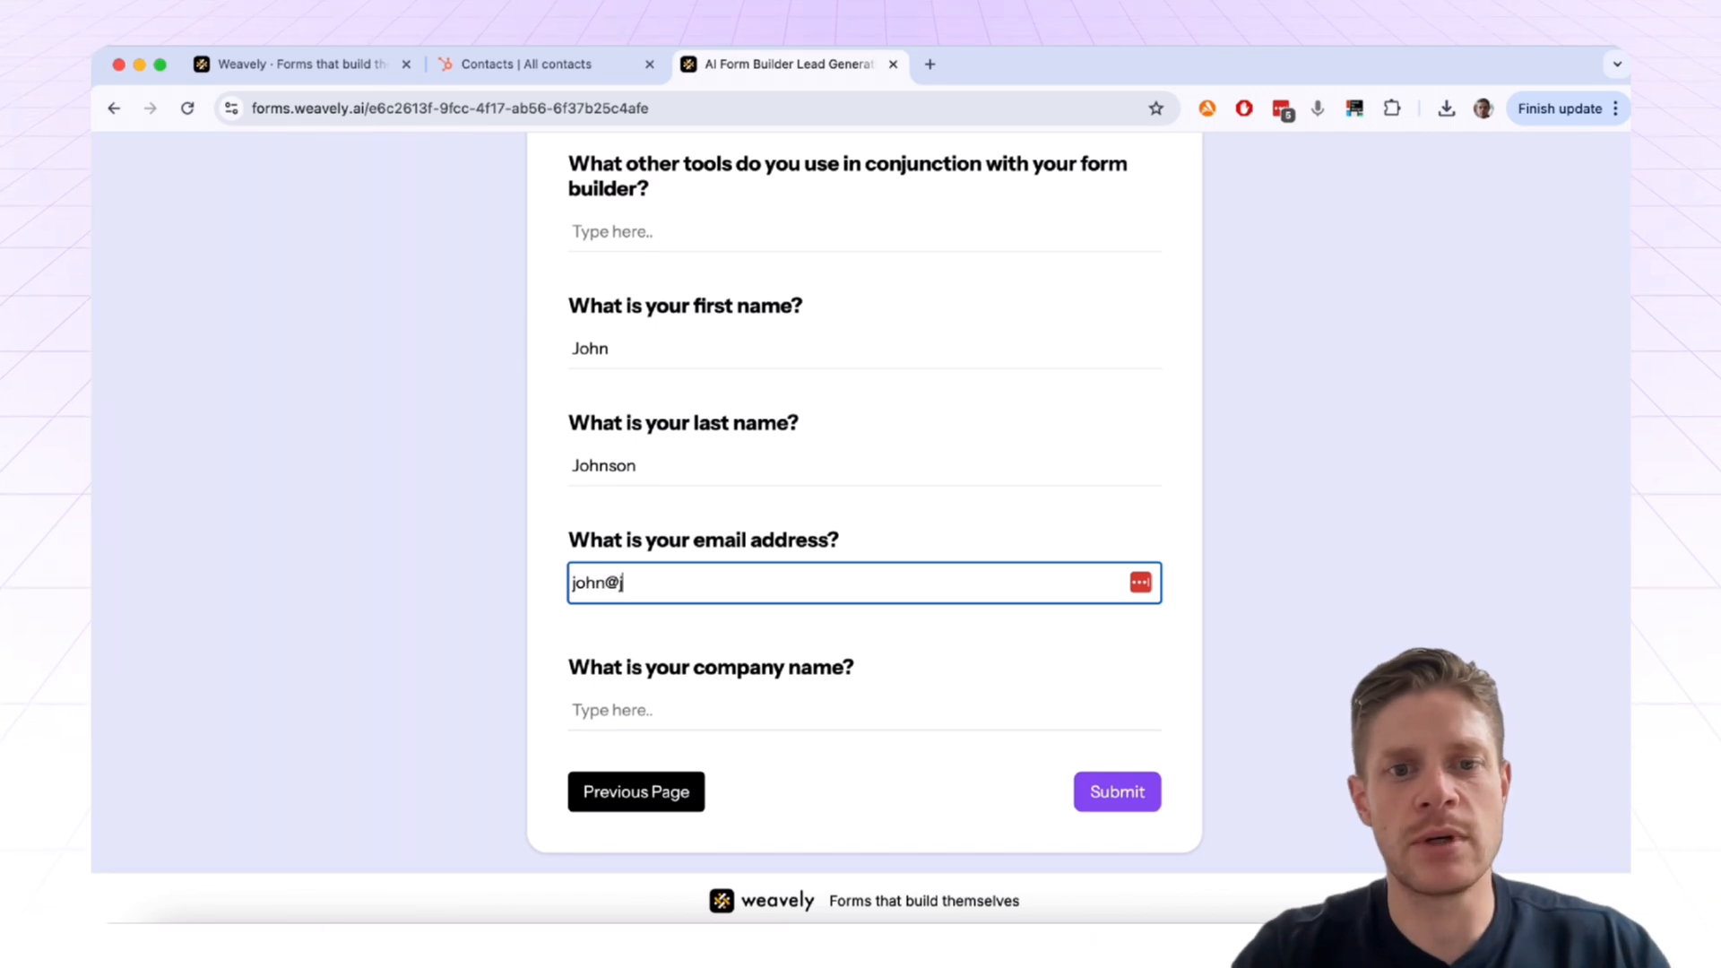
pyautogui.press('Tab')
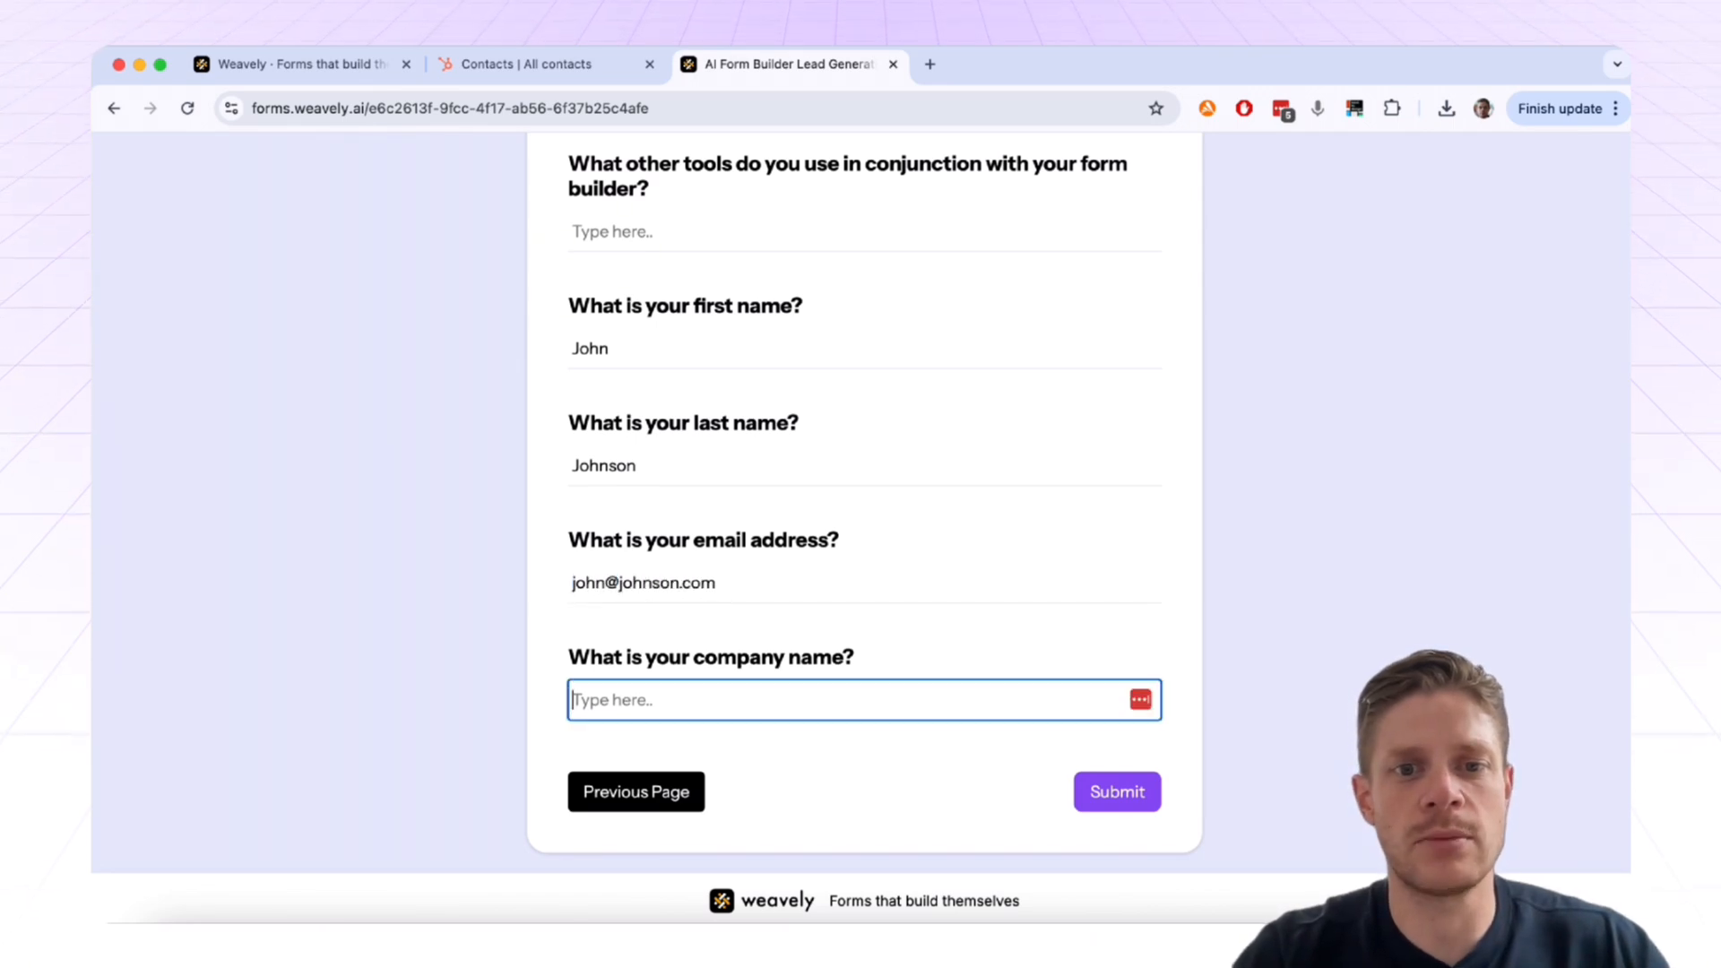
pyautogui.write('John')
pyautogui.press('BackSpace')
pyautogui.press('BackSpace')
pyautogui.write('s')
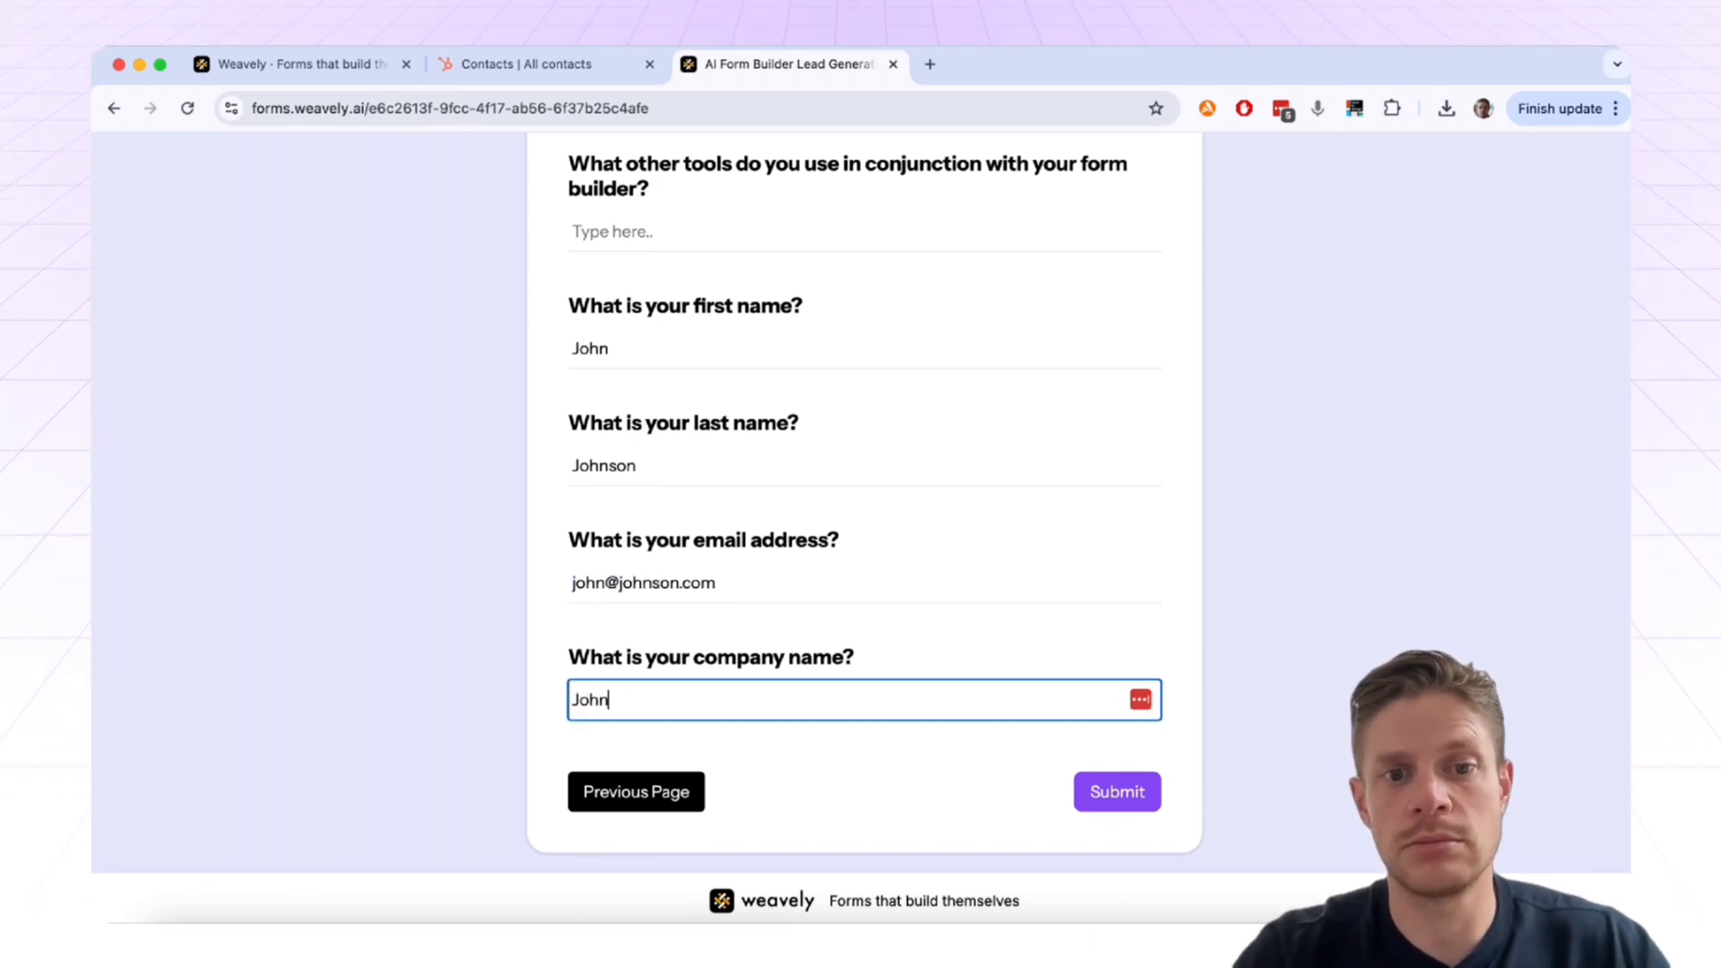
pyautogui.write('J')
pyautogui.press('BackSpace')
pyautogui.write('Johns')
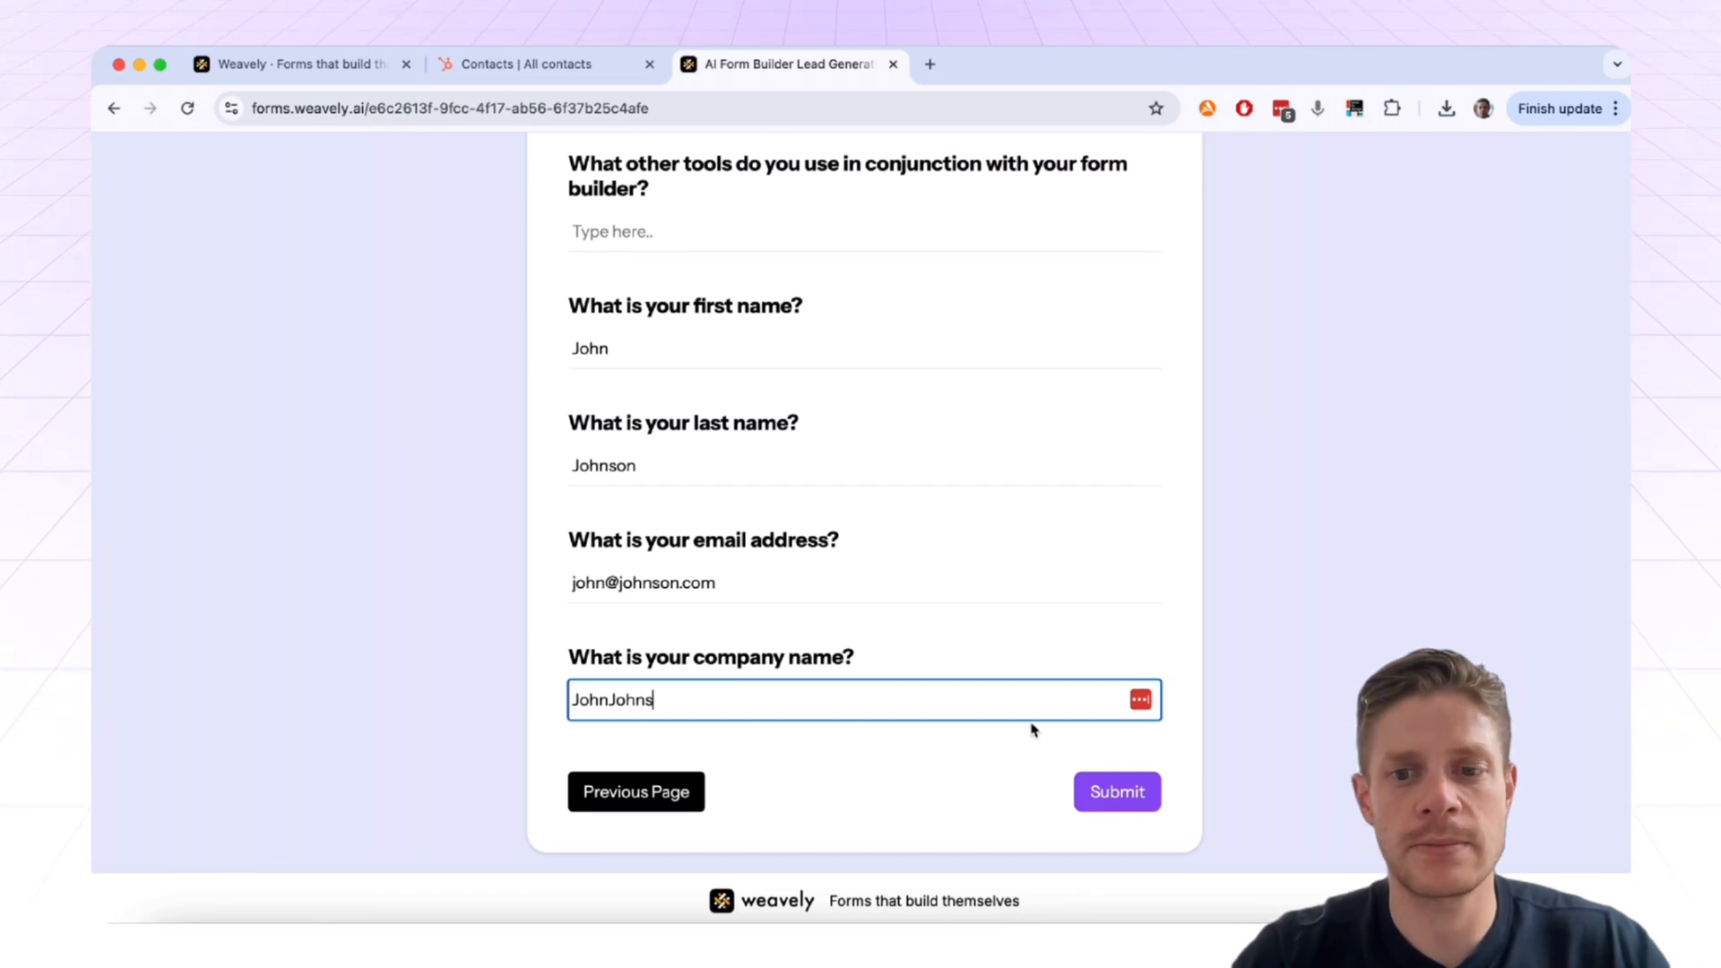
pyautogui.click(1135, 812)
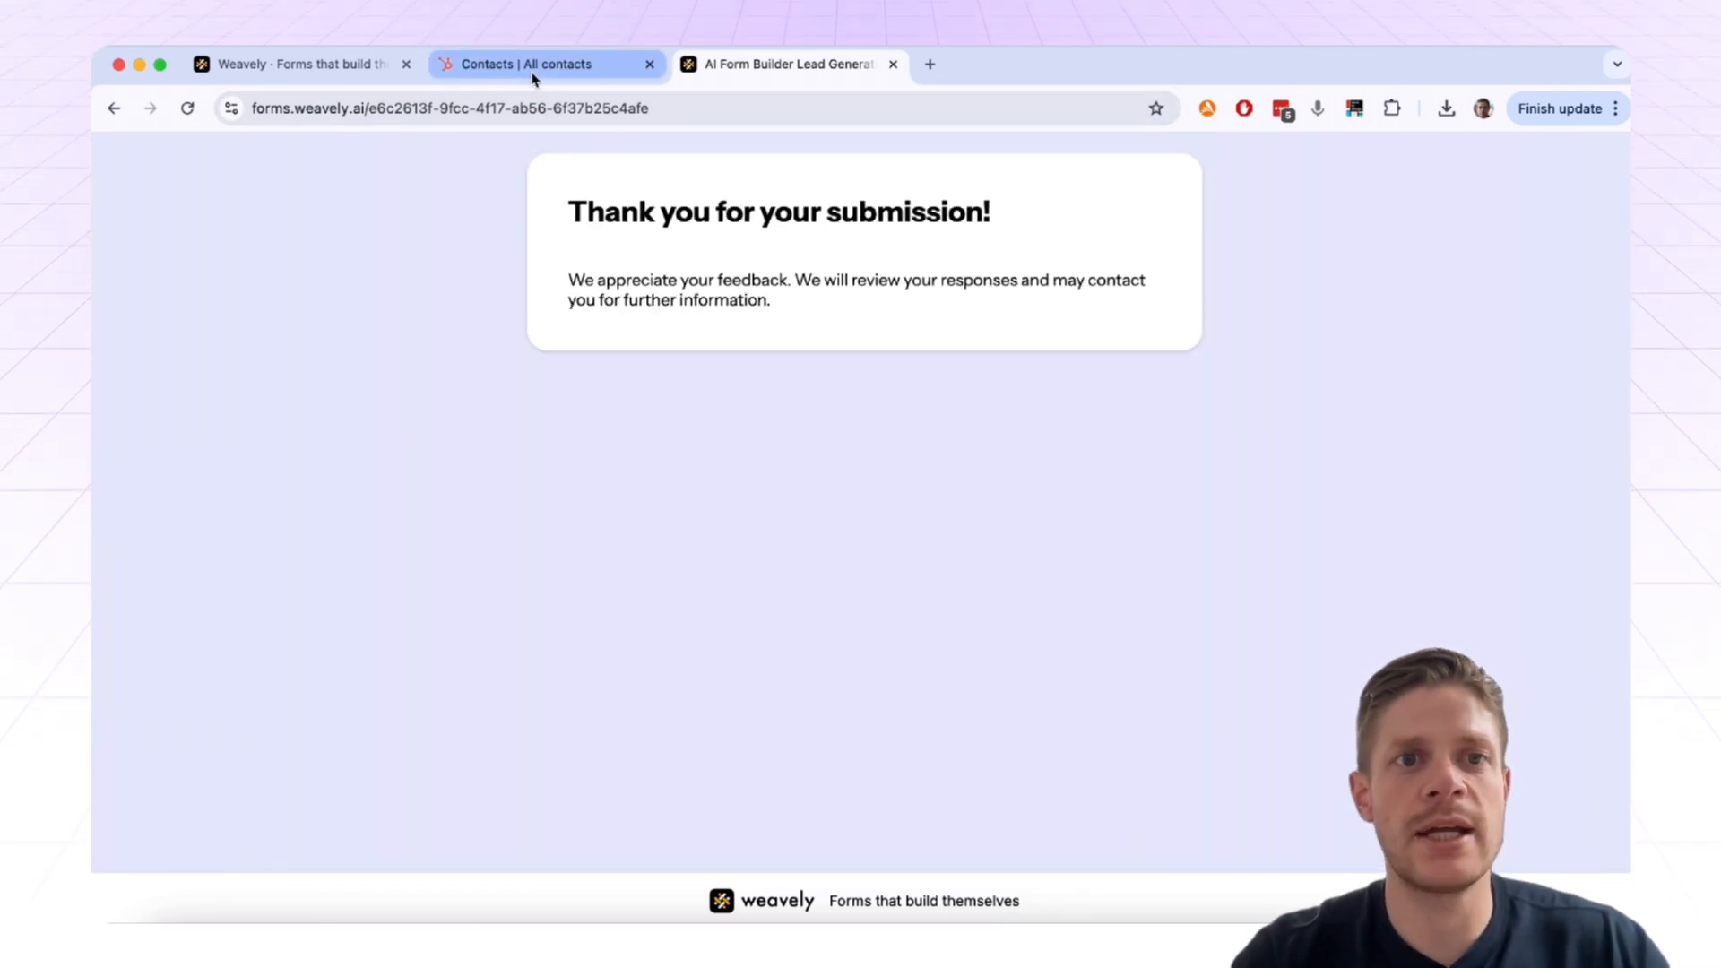
pyautogui.click(532, 72)
# Step: Reload HubSpot's All contacts list so the new test contact appears
pyautogui.click(500, 109)
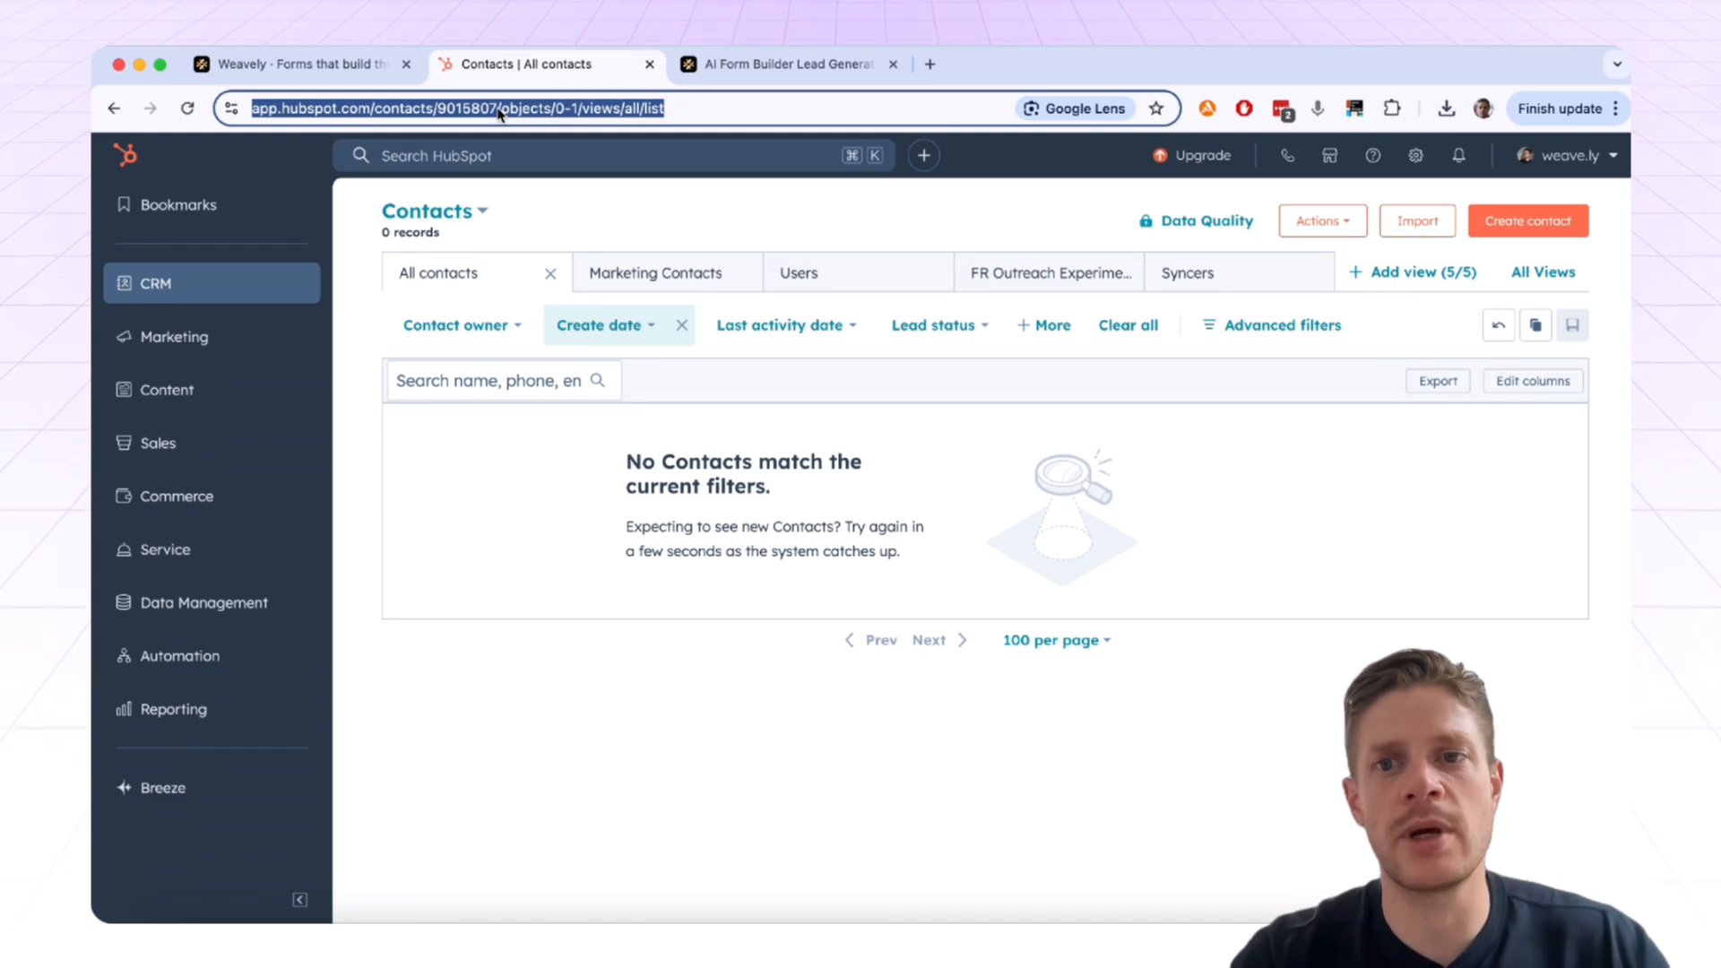
pyautogui.press('Return')
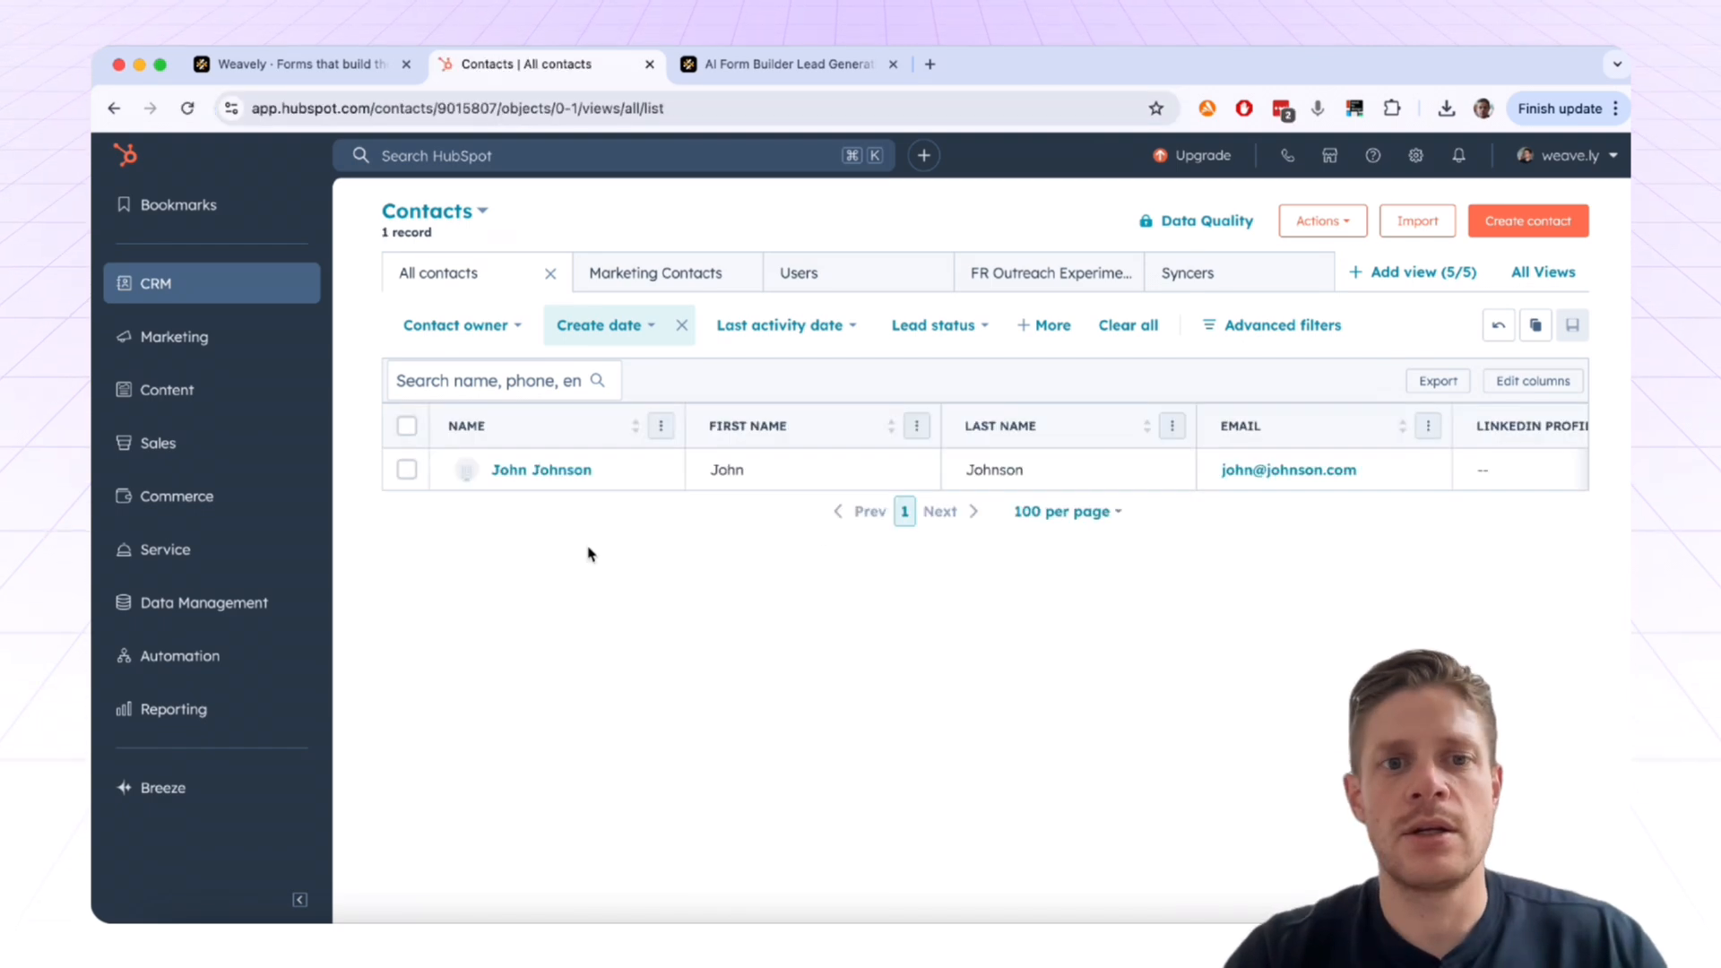